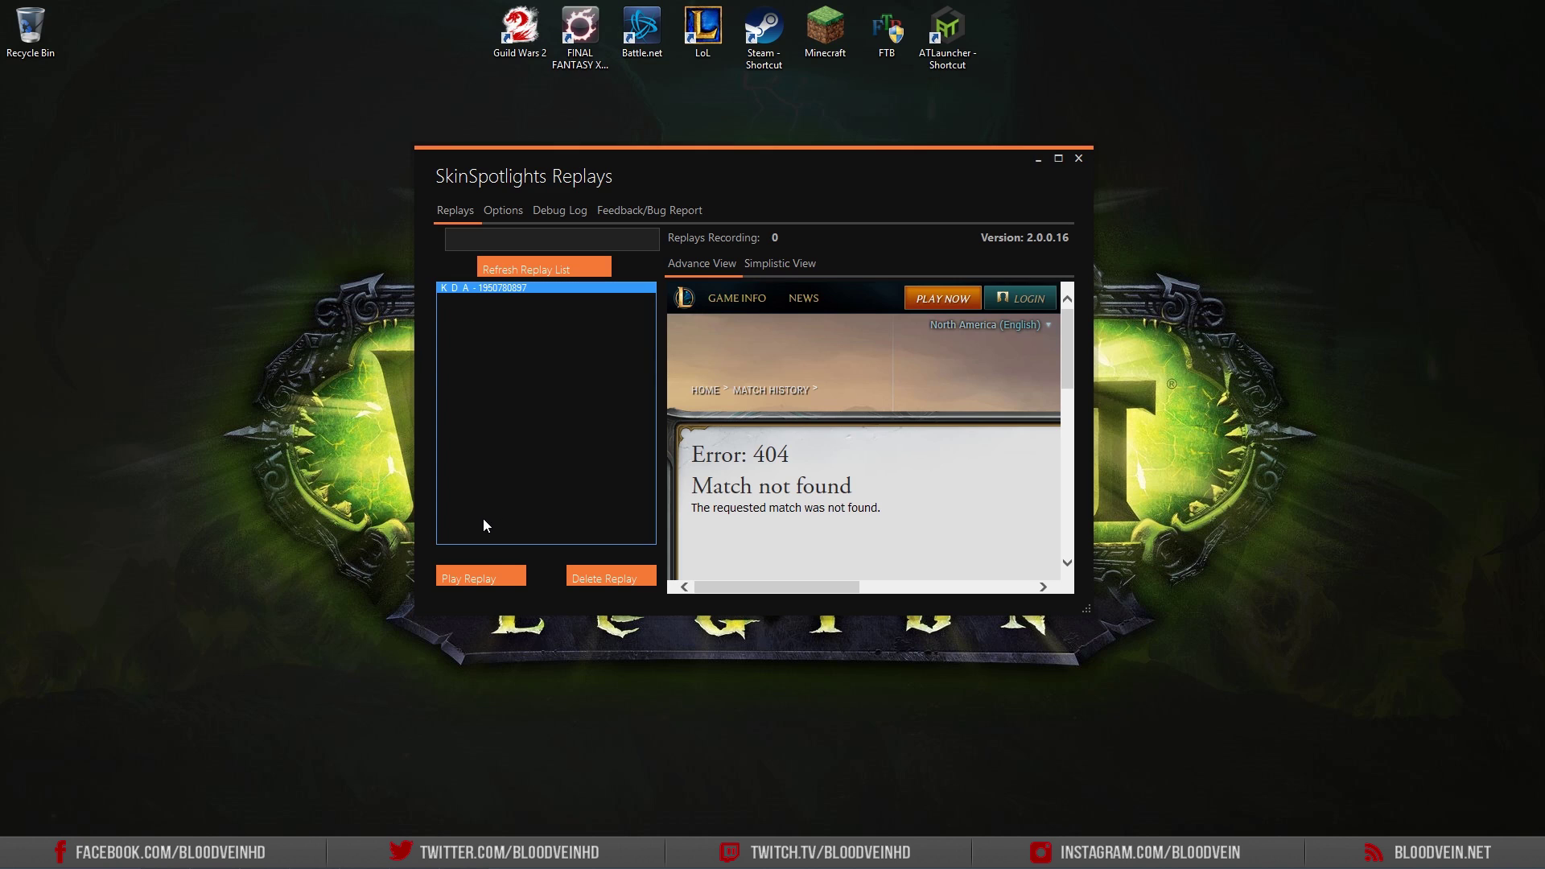
Step: Launch the saved replay, switch on Mouse Control in SkinSpotlights Camera's Options, and hide the tool
{"action": "left_click", "coordinate": [486, 573]}
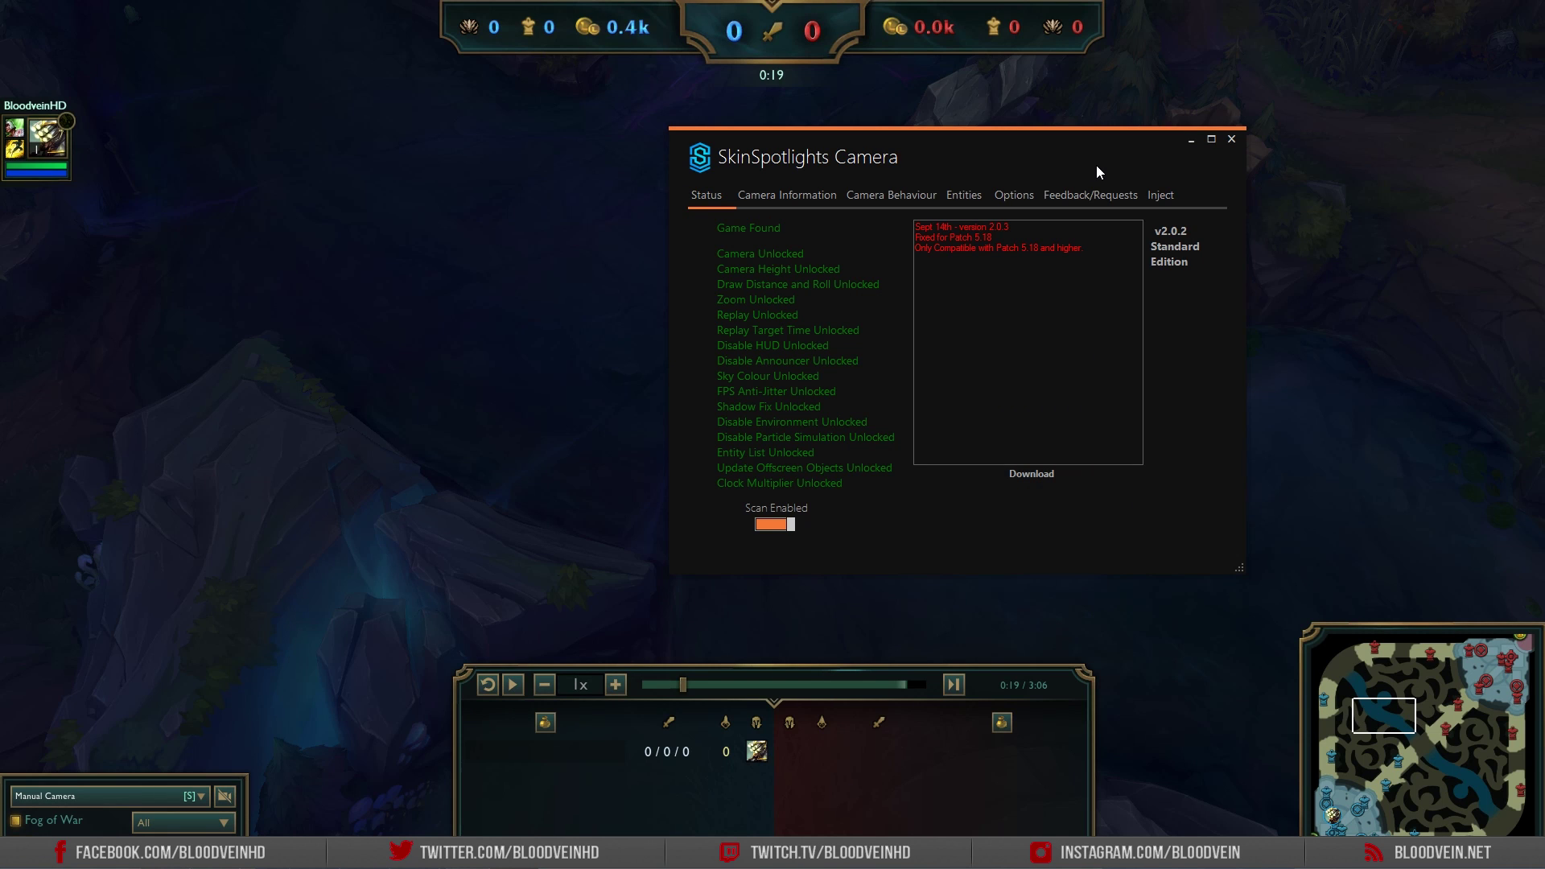
{"action": "left_click_drag", "start_coordinate": [1031, 171], "coordinate": [1090, 176]}
{"action": "left_click", "coordinate": [961, 201]}
{"action": "left_click", "coordinate": [1036, 200]}
{"action": "left_click", "coordinate": [1083, 200]}
{"action": "left_click", "coordinate": [1035, 201]}
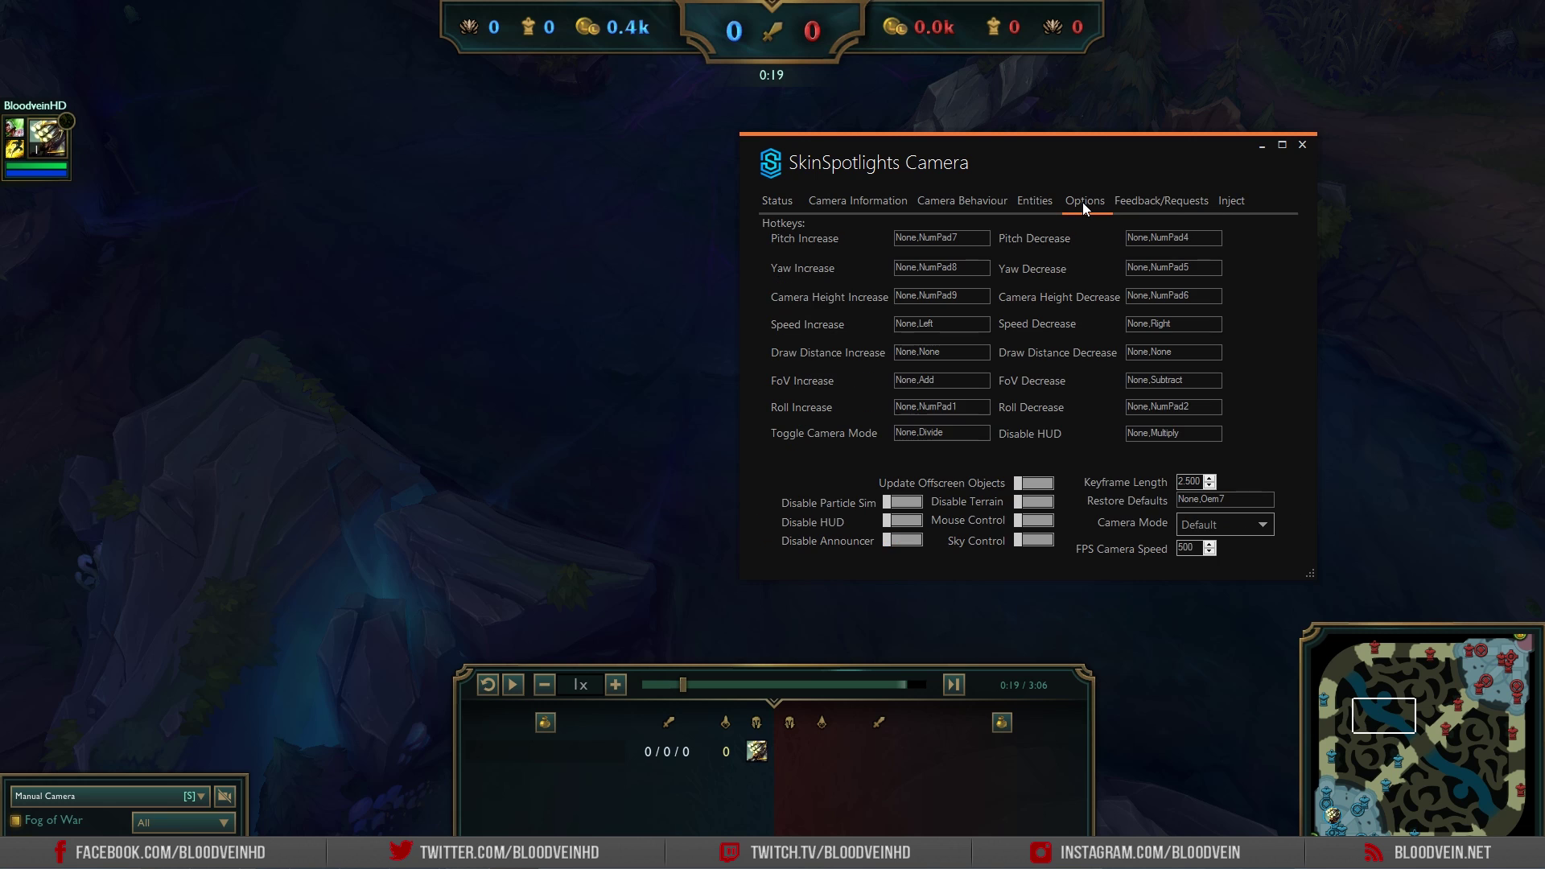
{"action": "left_click", "coordinate": [1034, 520]}
{"action": "key", "text": "alt+Tab"}
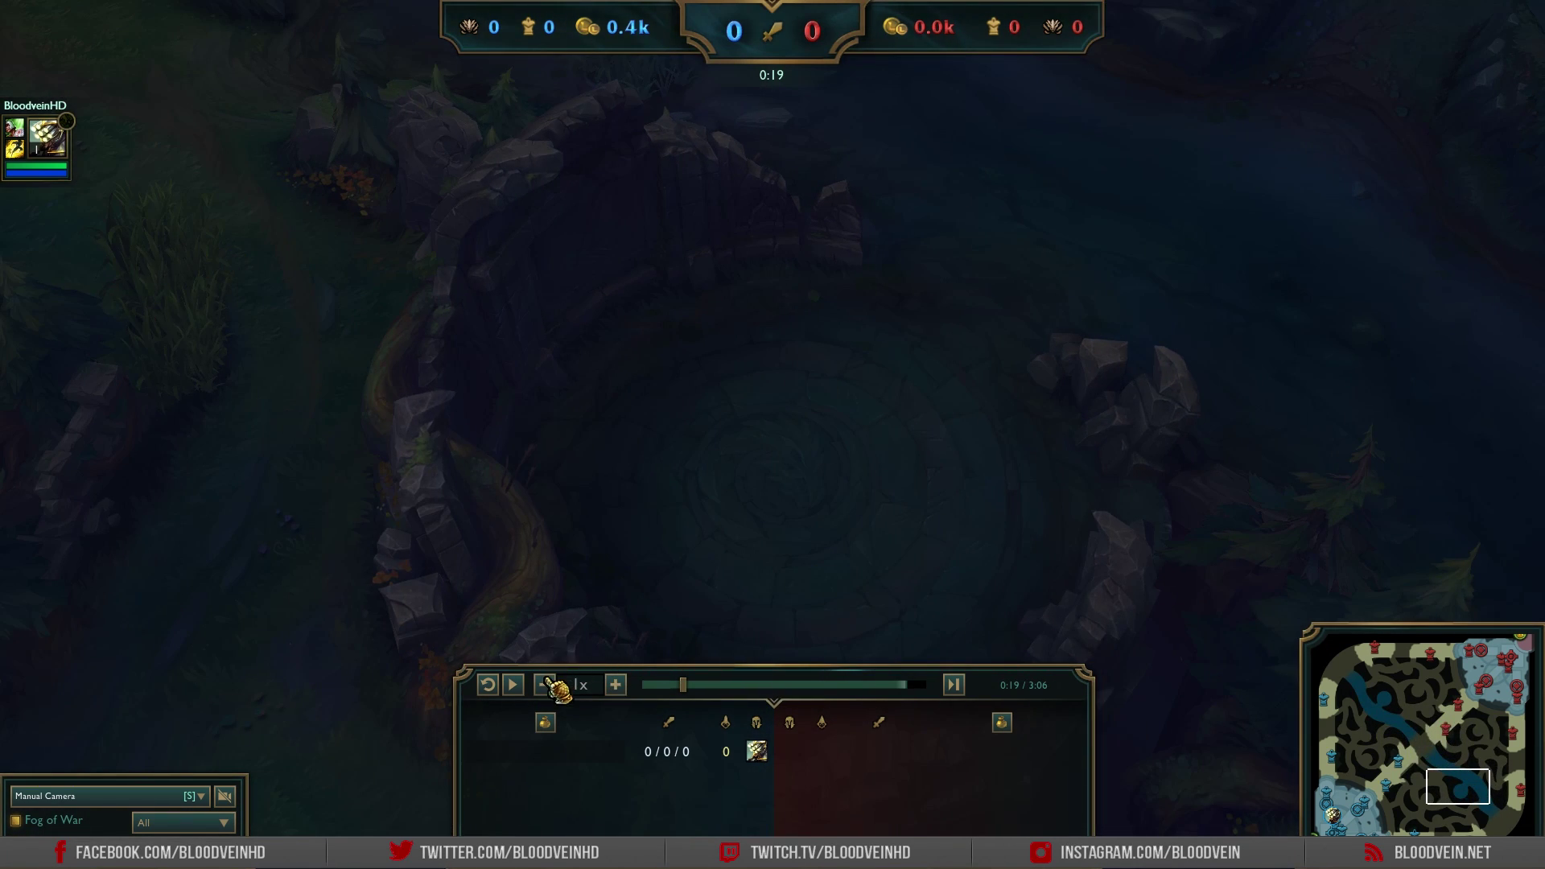
Step: Jump the replay to the dragon fight, pause at 2:39, and turn off Fog of War
{"action": "left_click", "coordinate": [513, 685]}
{"action": "left_click", "coordinate": [880, 685]}
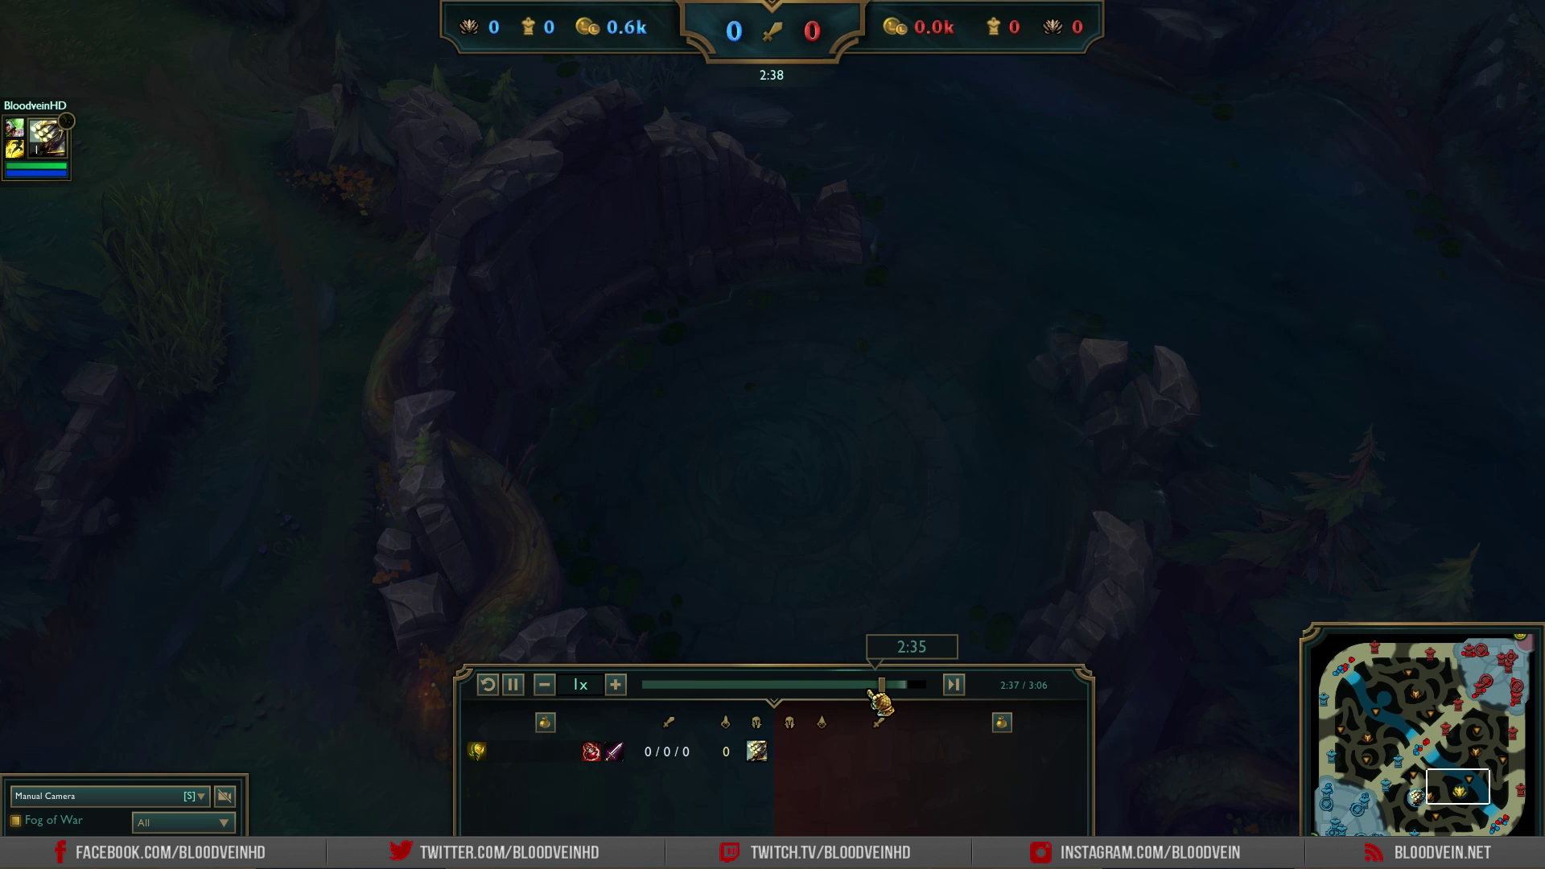
{"action": "left_click", "coordinate": [513, 685]}
{"action": "left_click", "coordinate": [224, 796]}
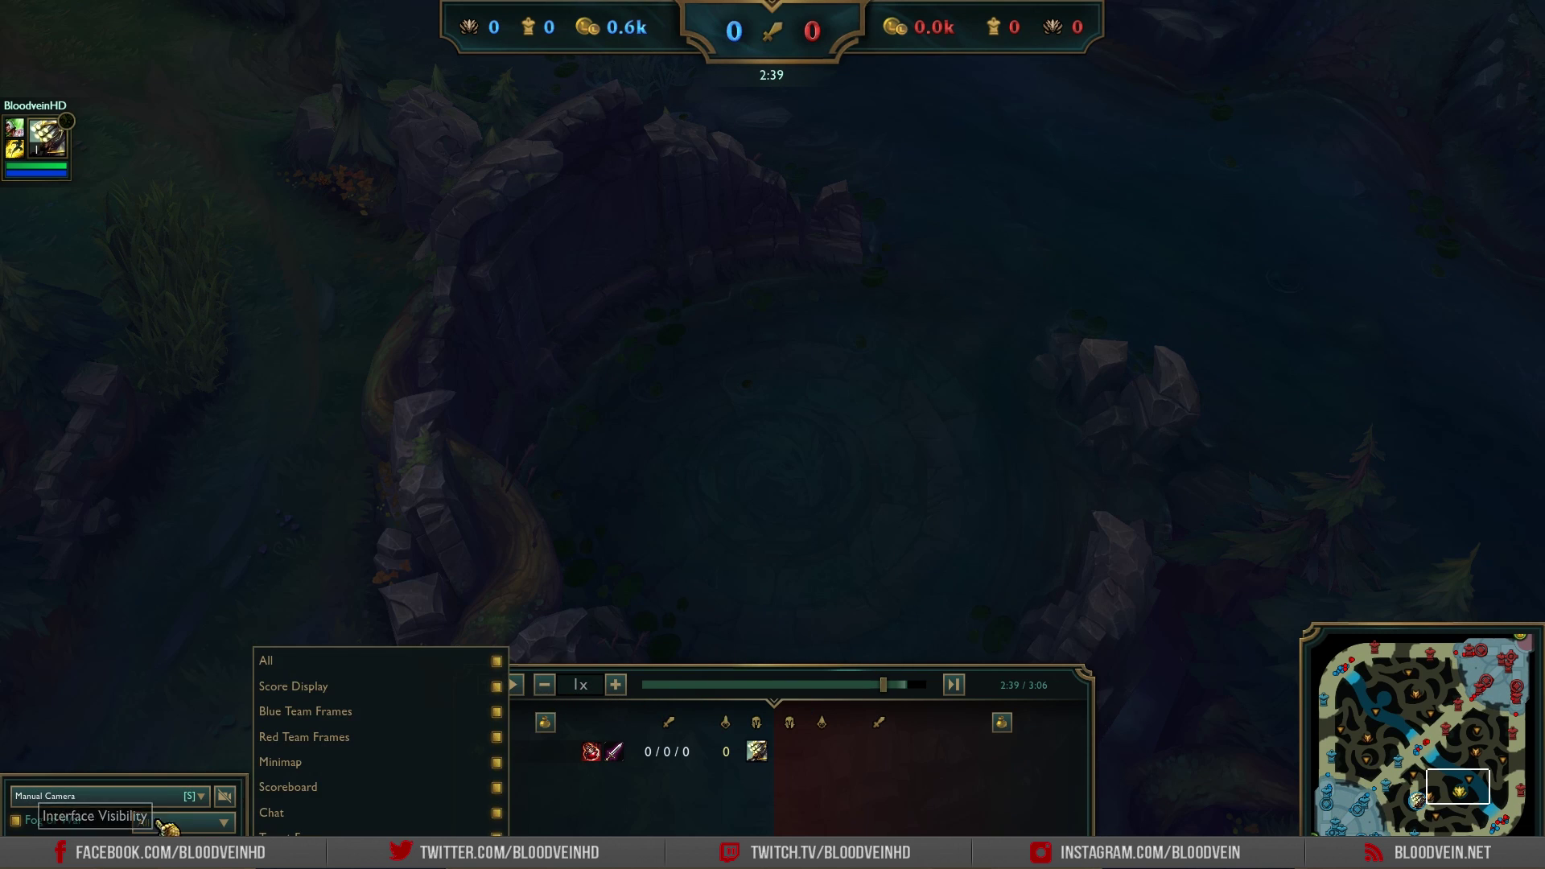
{"action": "left_click", "coordinate": [15, 820]}
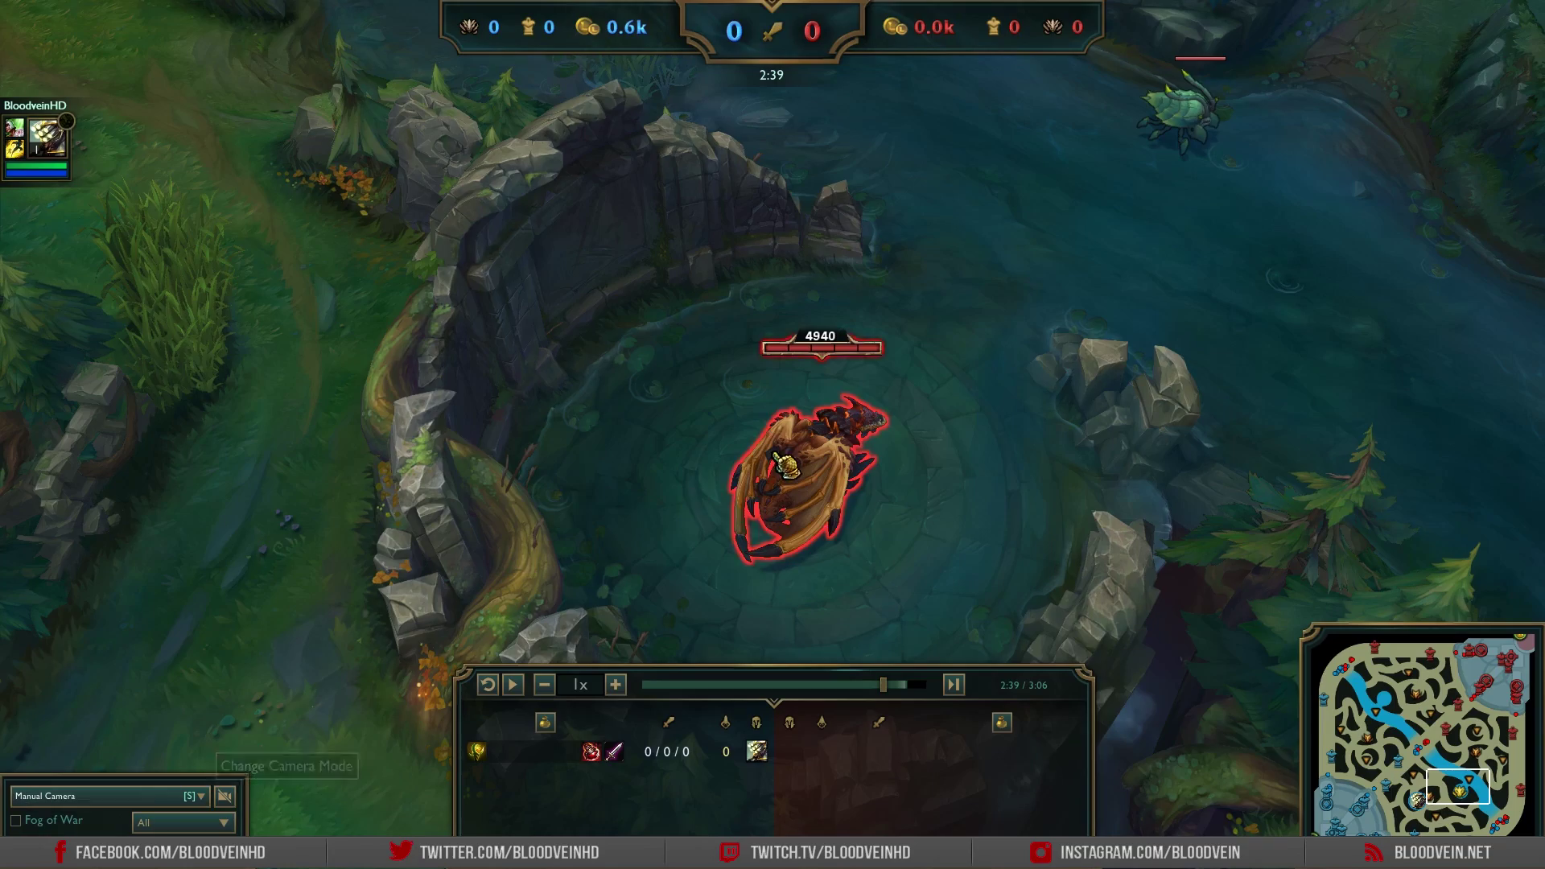
Step: Zoom and tilt the camera down over the dragon pit
{"action": "scroll", "coordinate": [602, 441], "scroll_direction": "down", "scroll_amount": 3}
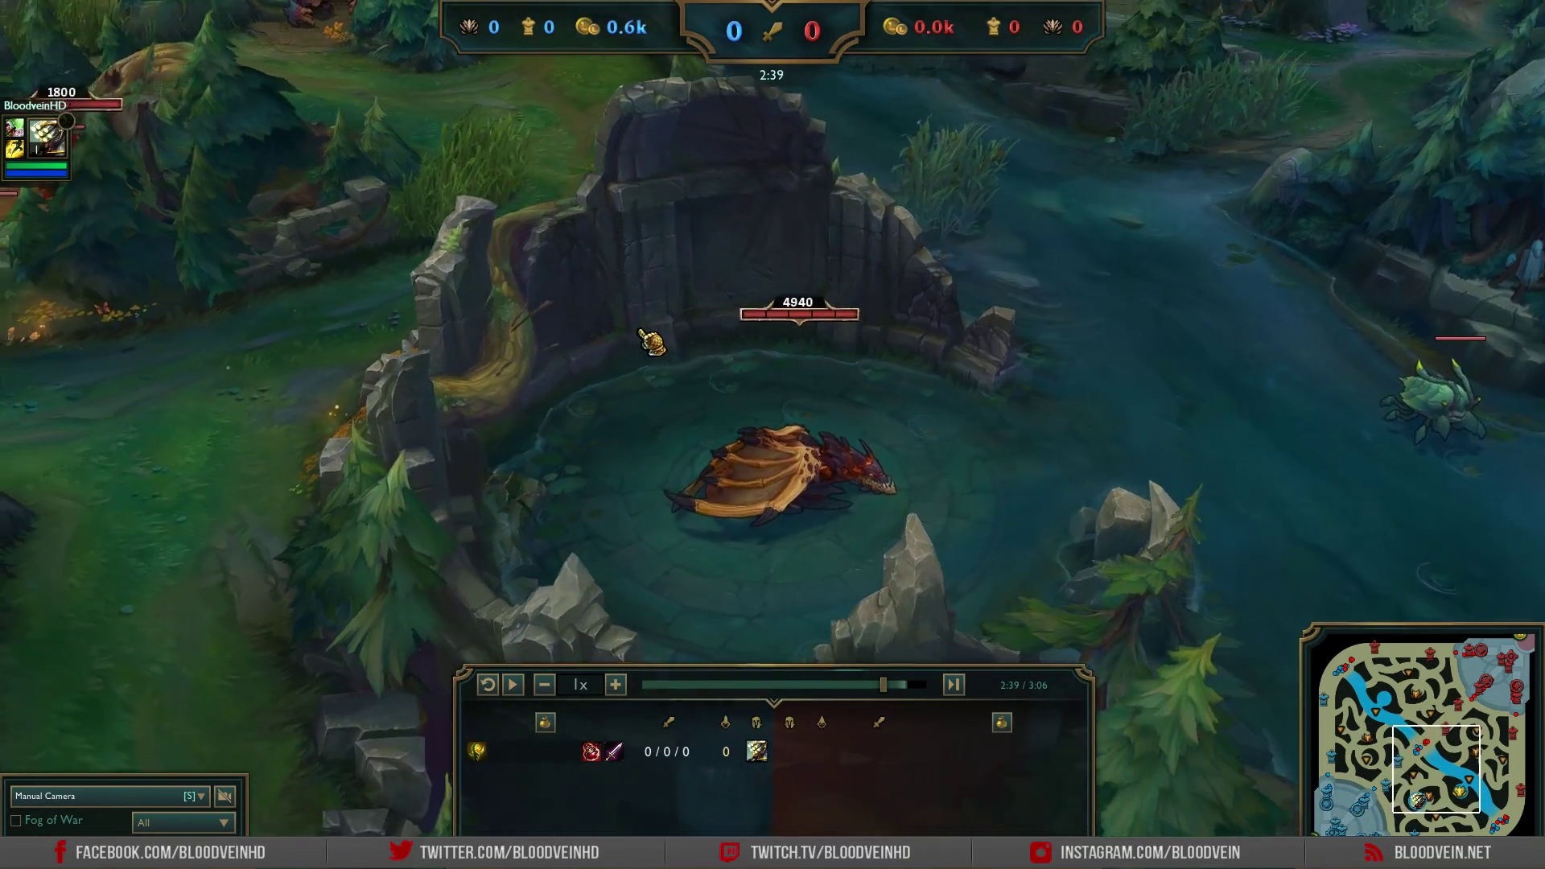
{"action": "scroll", "coordinate": [652, 343], "scroll_direction": "down", "scroll_amount": 5}
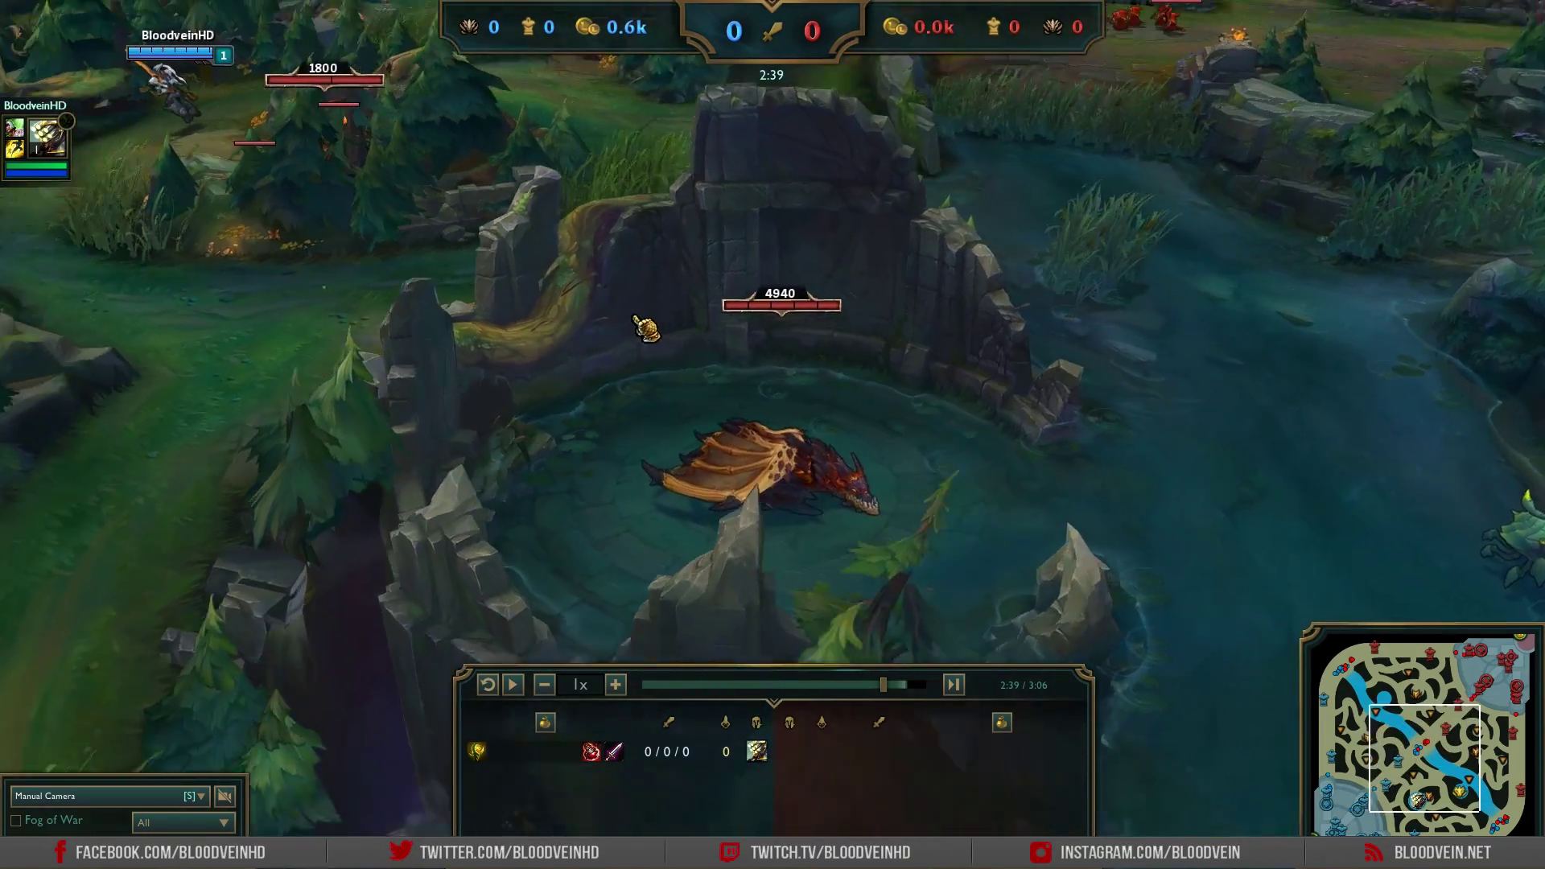
{"action": "scroll", "coordinate": [765, 339], "scroll_direction": "up", "scroll_amount": 5}
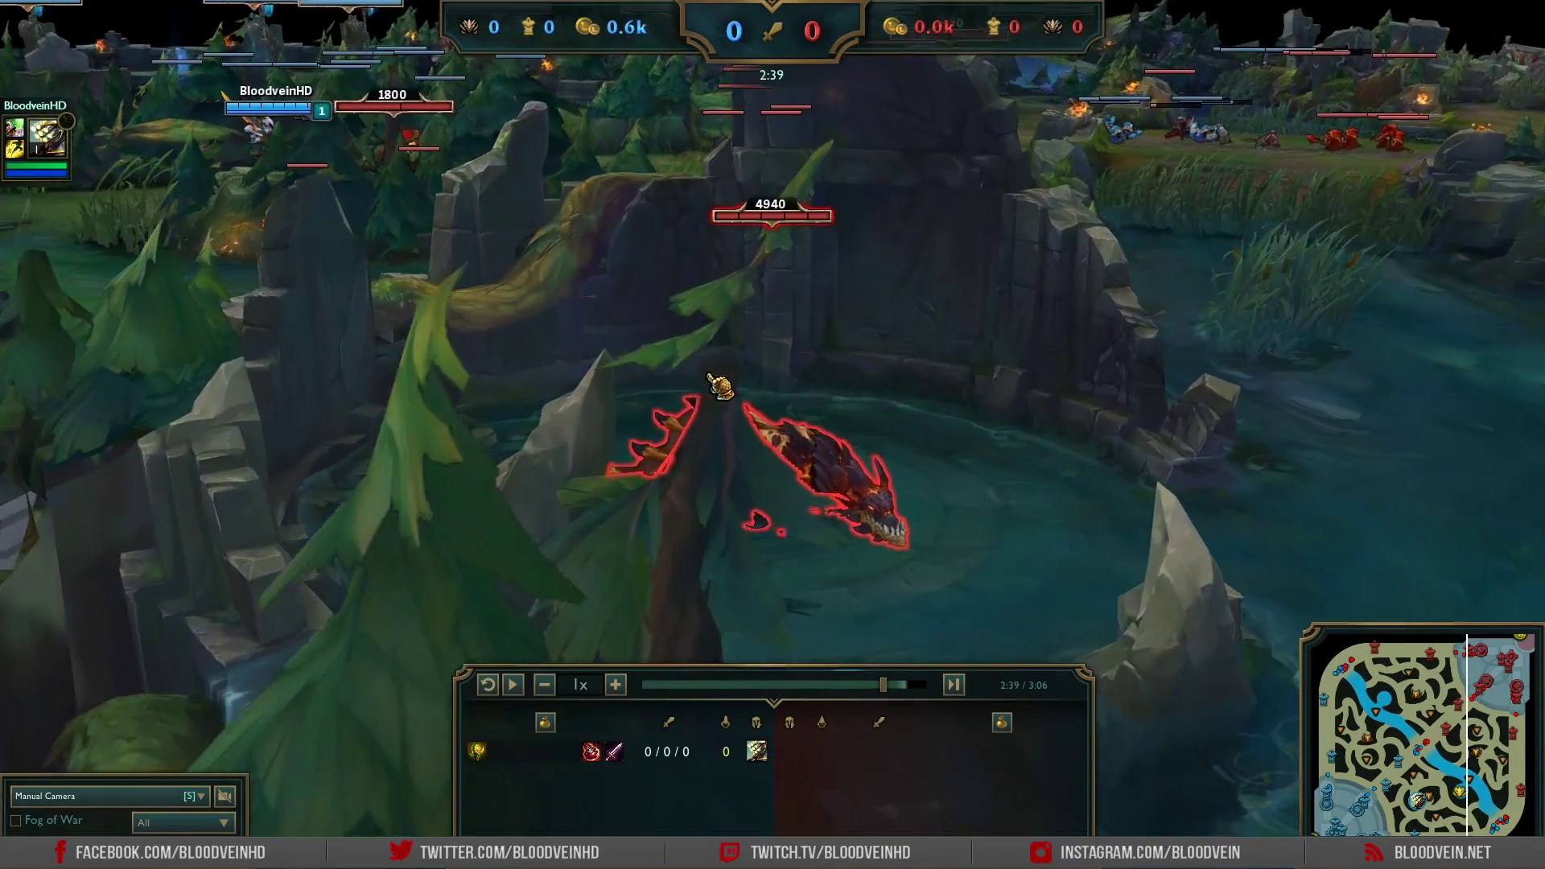
{"action": "scroll", "coordinate": [641, 349], "scroll_direction": "down", "scroll_amount": 2}
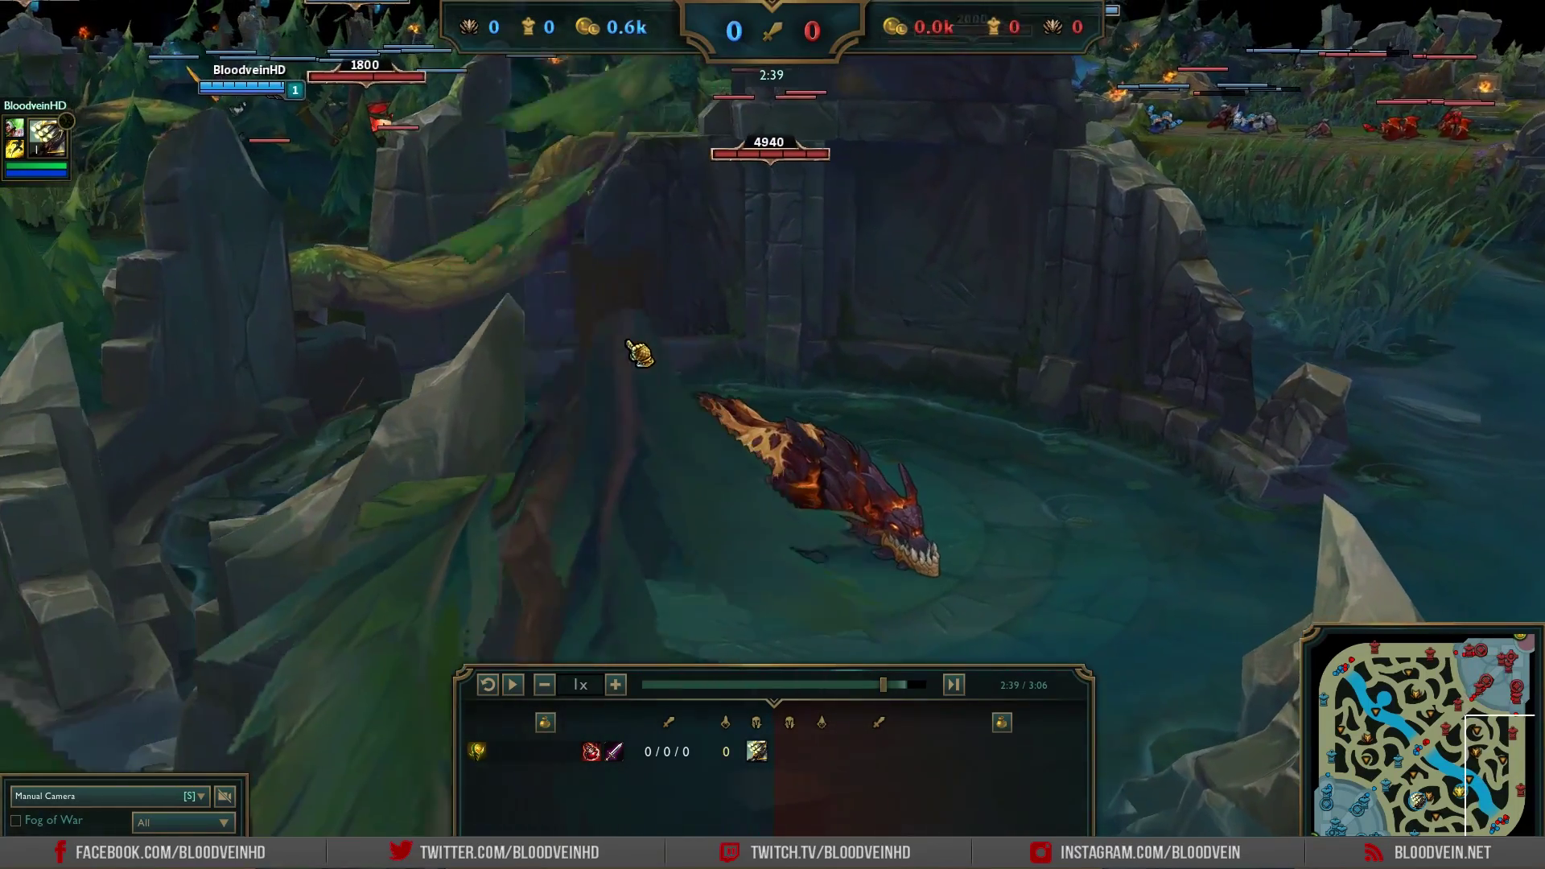
{"action": "scroll", "coordinate": [636, 322], "scroll_direction": "down", "scroll_amount": 2}
{"action": "scroll", "coordinate": [644, 334], "scroll_direction": "down", "scroll_amount": 4}
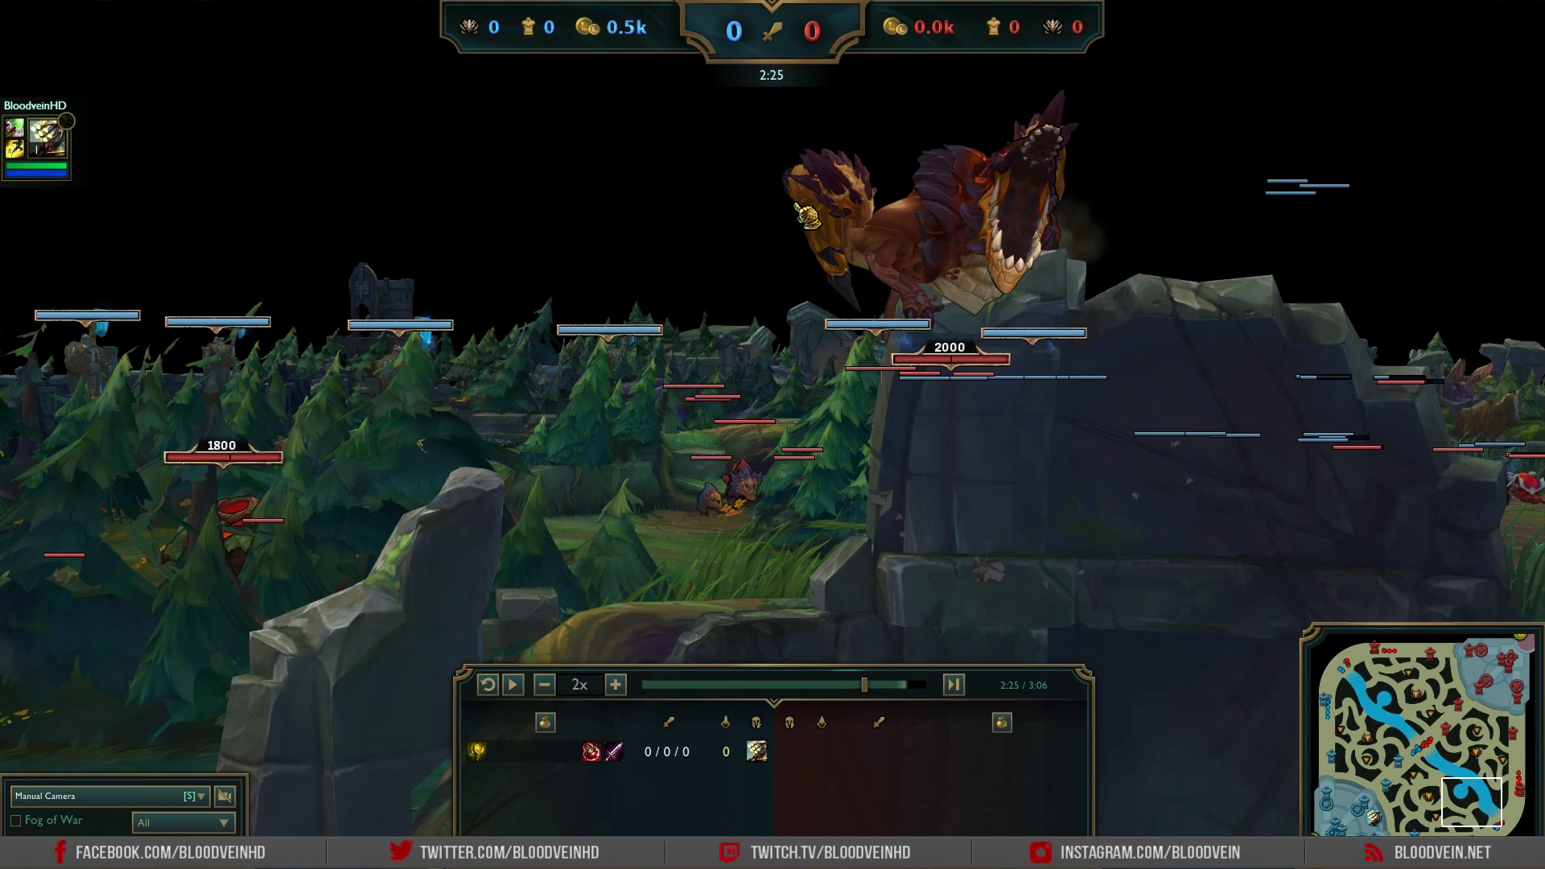
Step: Frame the dragon at 2:25 with the camera tool closed and the HUD toggled, then restore the camera tool
{"action": "left_click", "coordinate": [685, 415]}
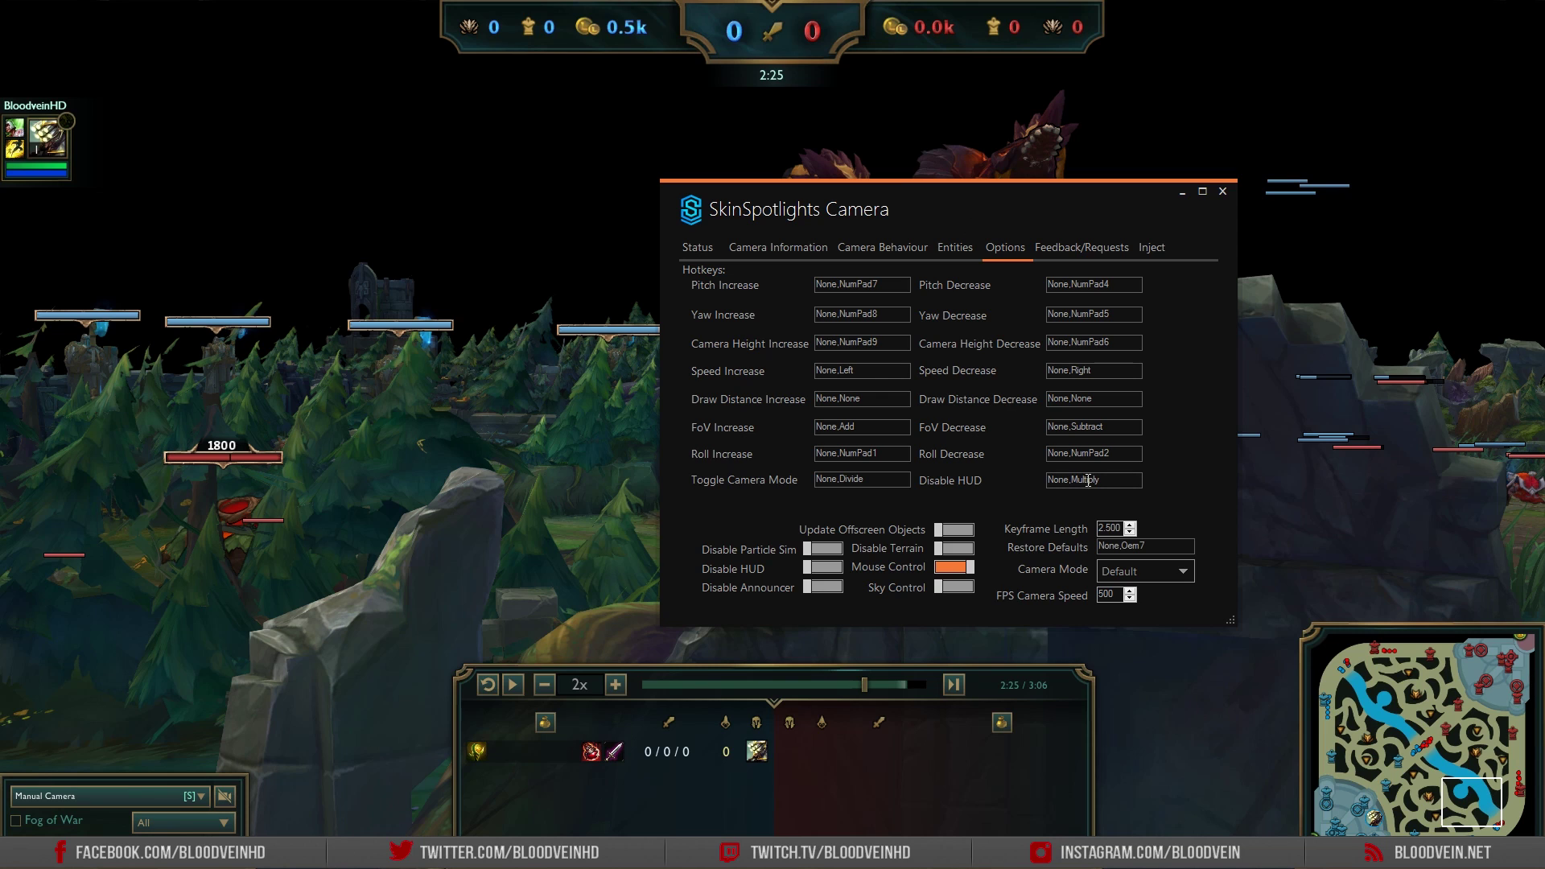
{"action": "left_click", "coordinate": [1222, 190]}
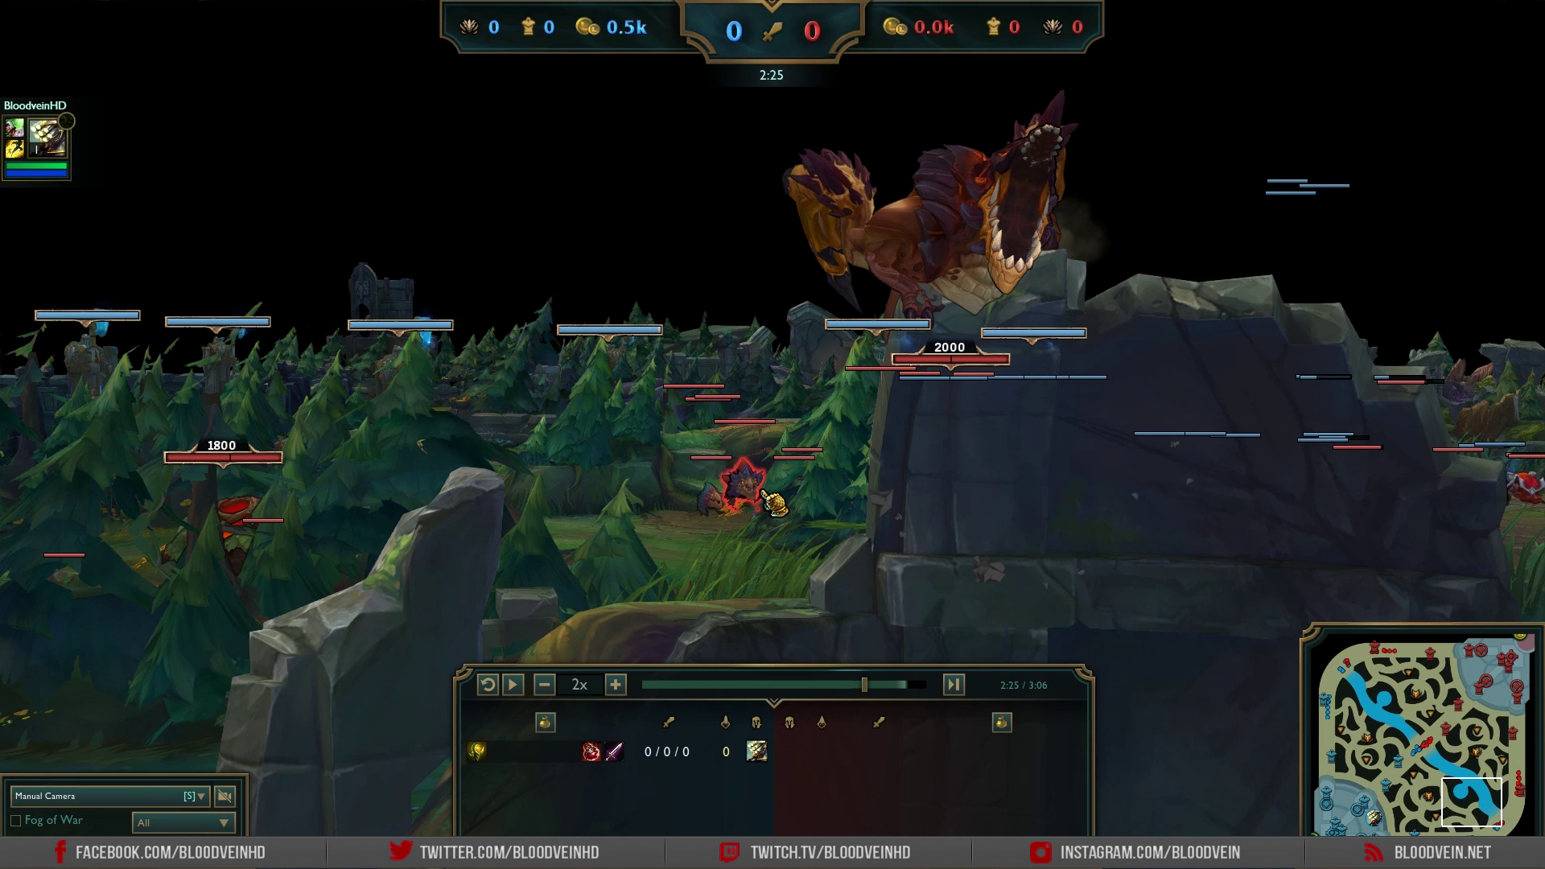
{"action": "key", "text": "h"}
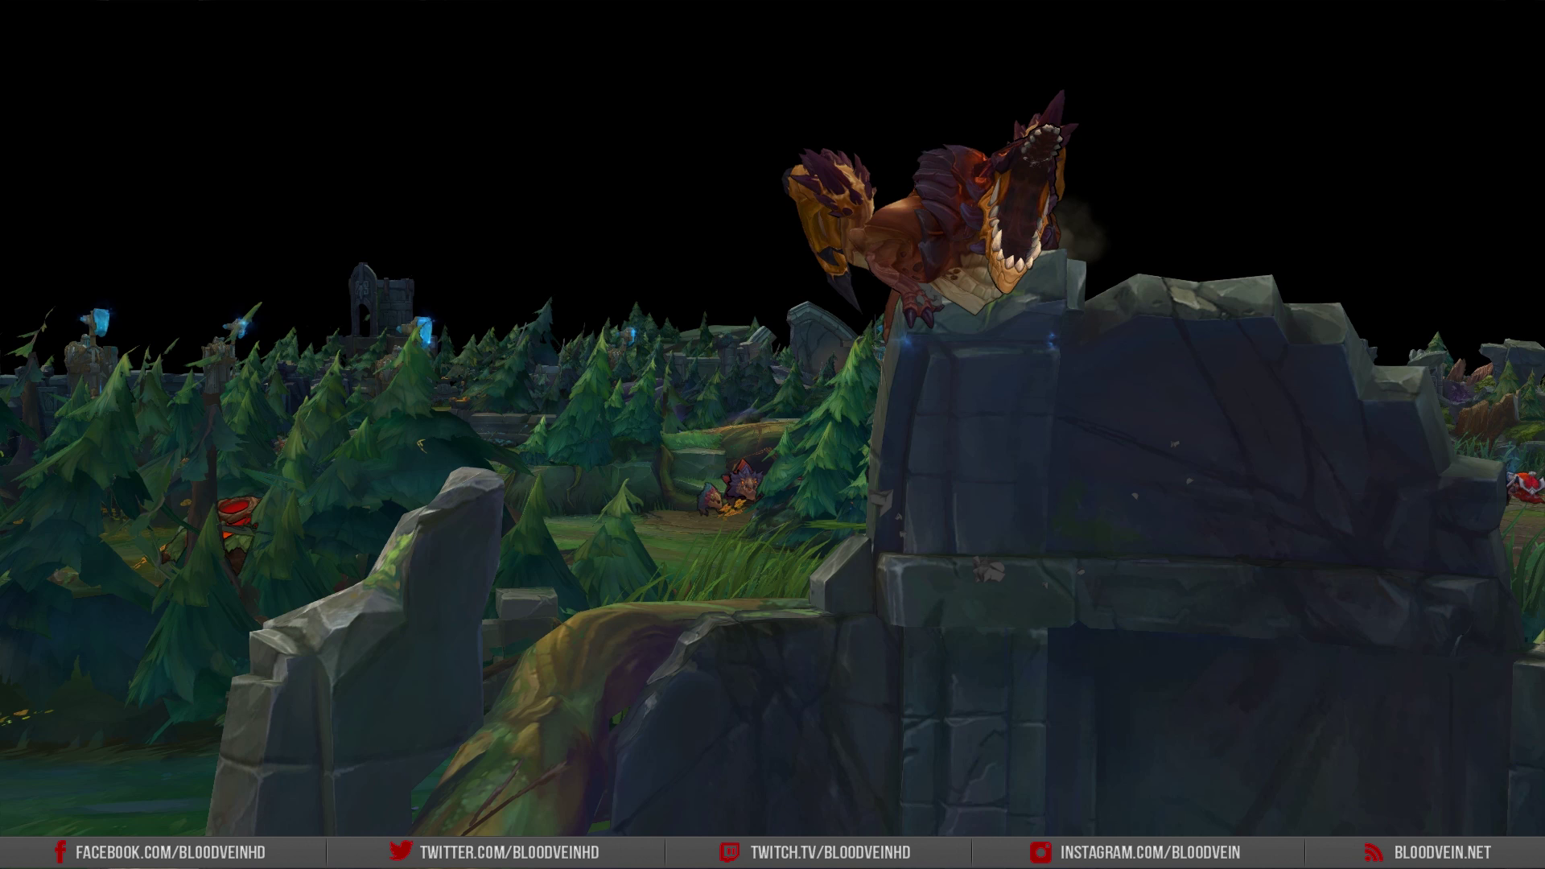
{"action": "key", "text": "h"}
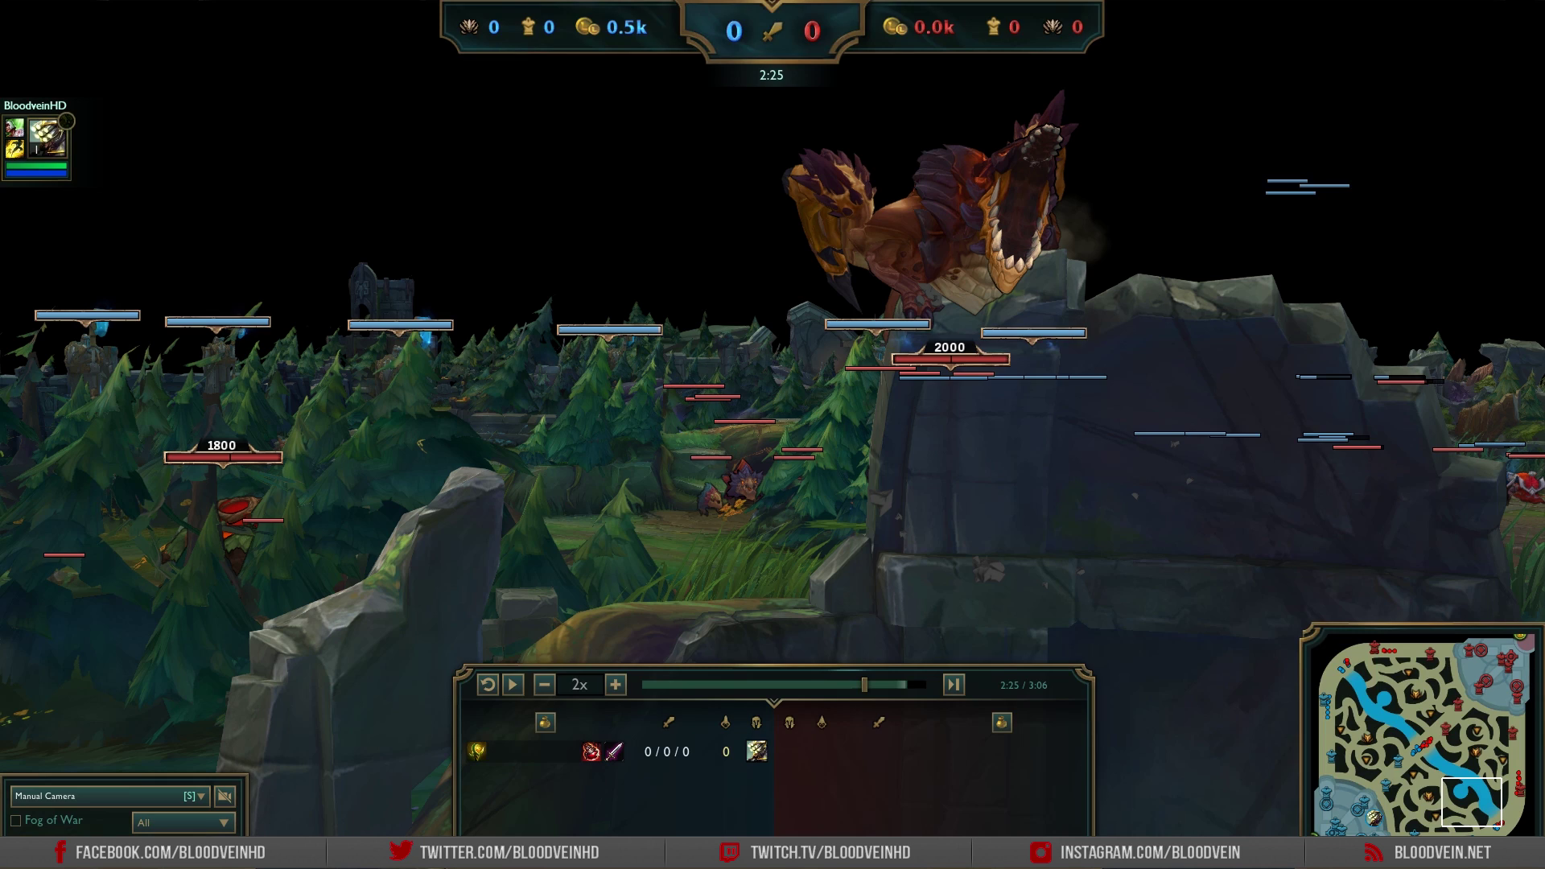
{"action": "key", "text": "alt+Tab"}
Step: Turn on Sky Control with a solid cyan sky colour and move the camera window off screen
{"action": "left_click_drag", "start_coordinate": [902, 254], "coordinate": [954, 238]}
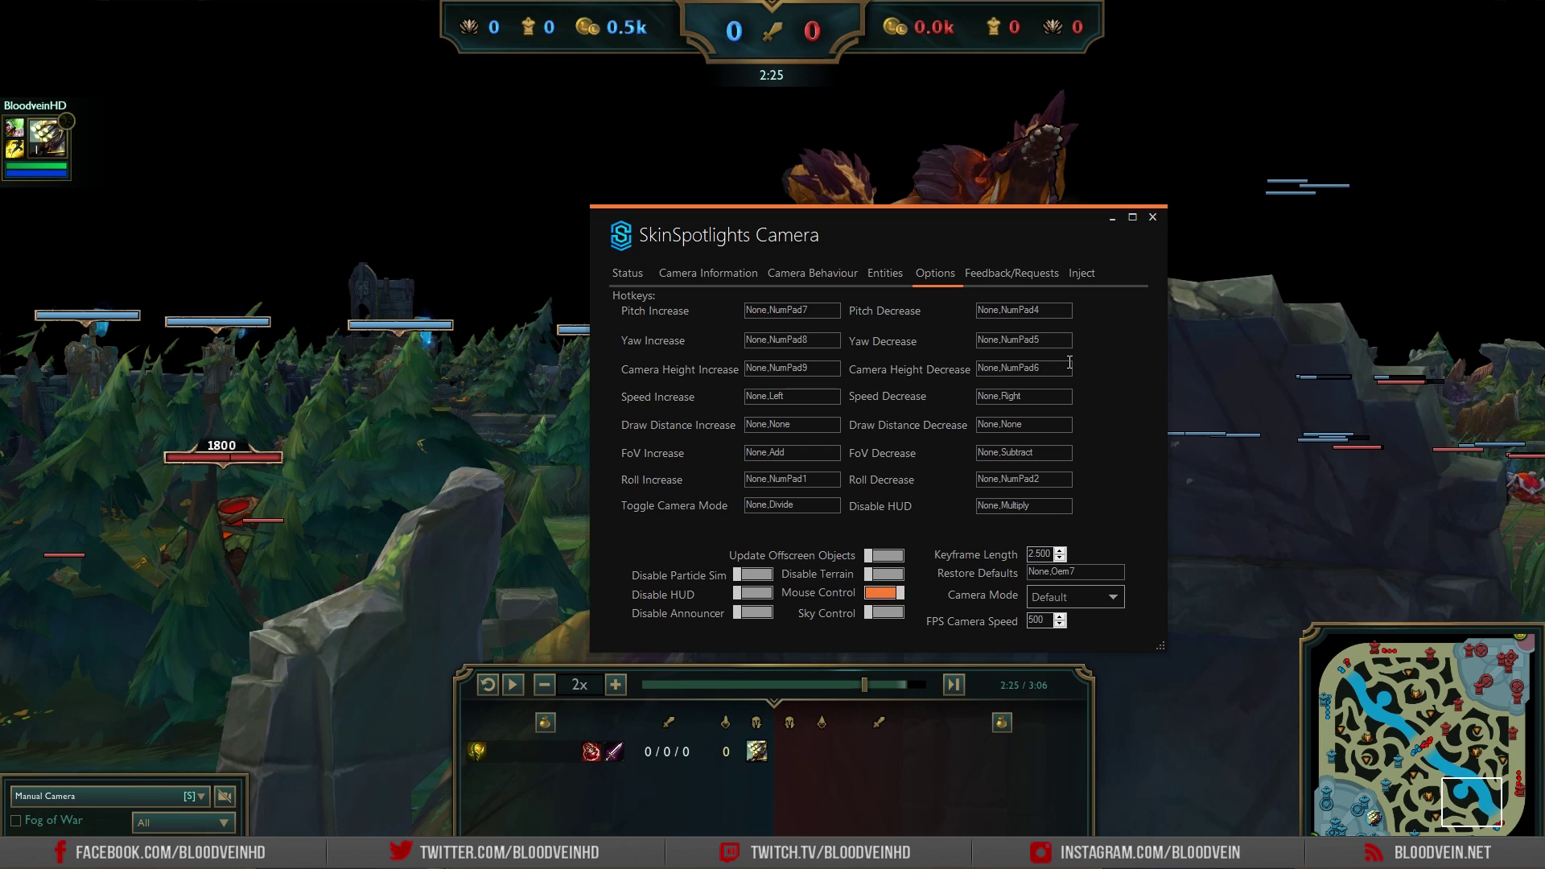
{"action": "left_click", "coordinate": [887, 616]}
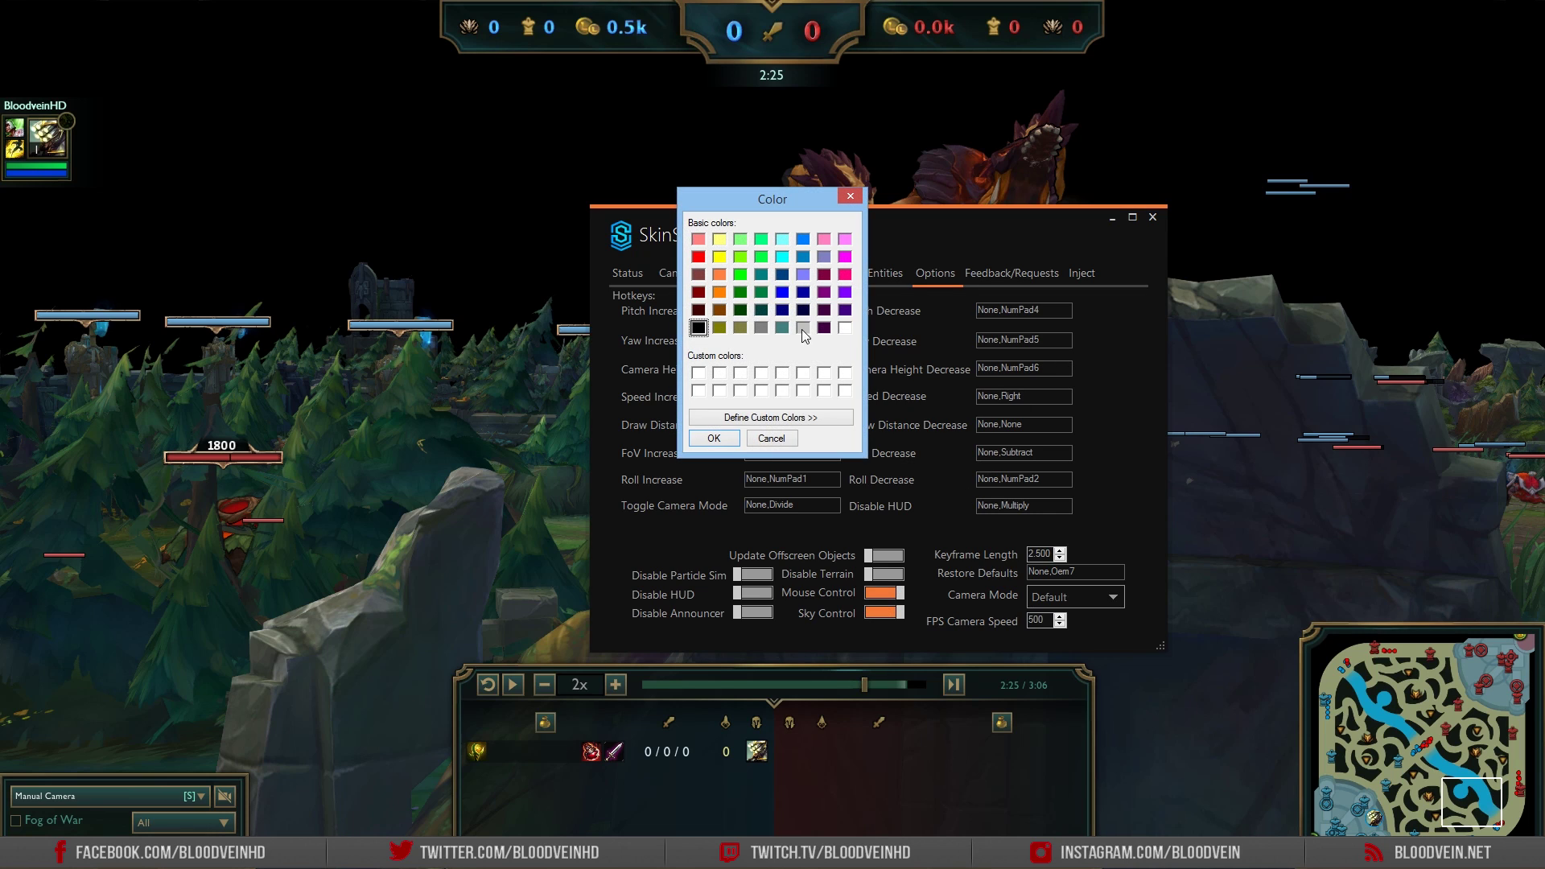
{"action": "left_click", "coordinate": [844, 274]}
{"action": "left_click", "coordinate": [715, 441]}
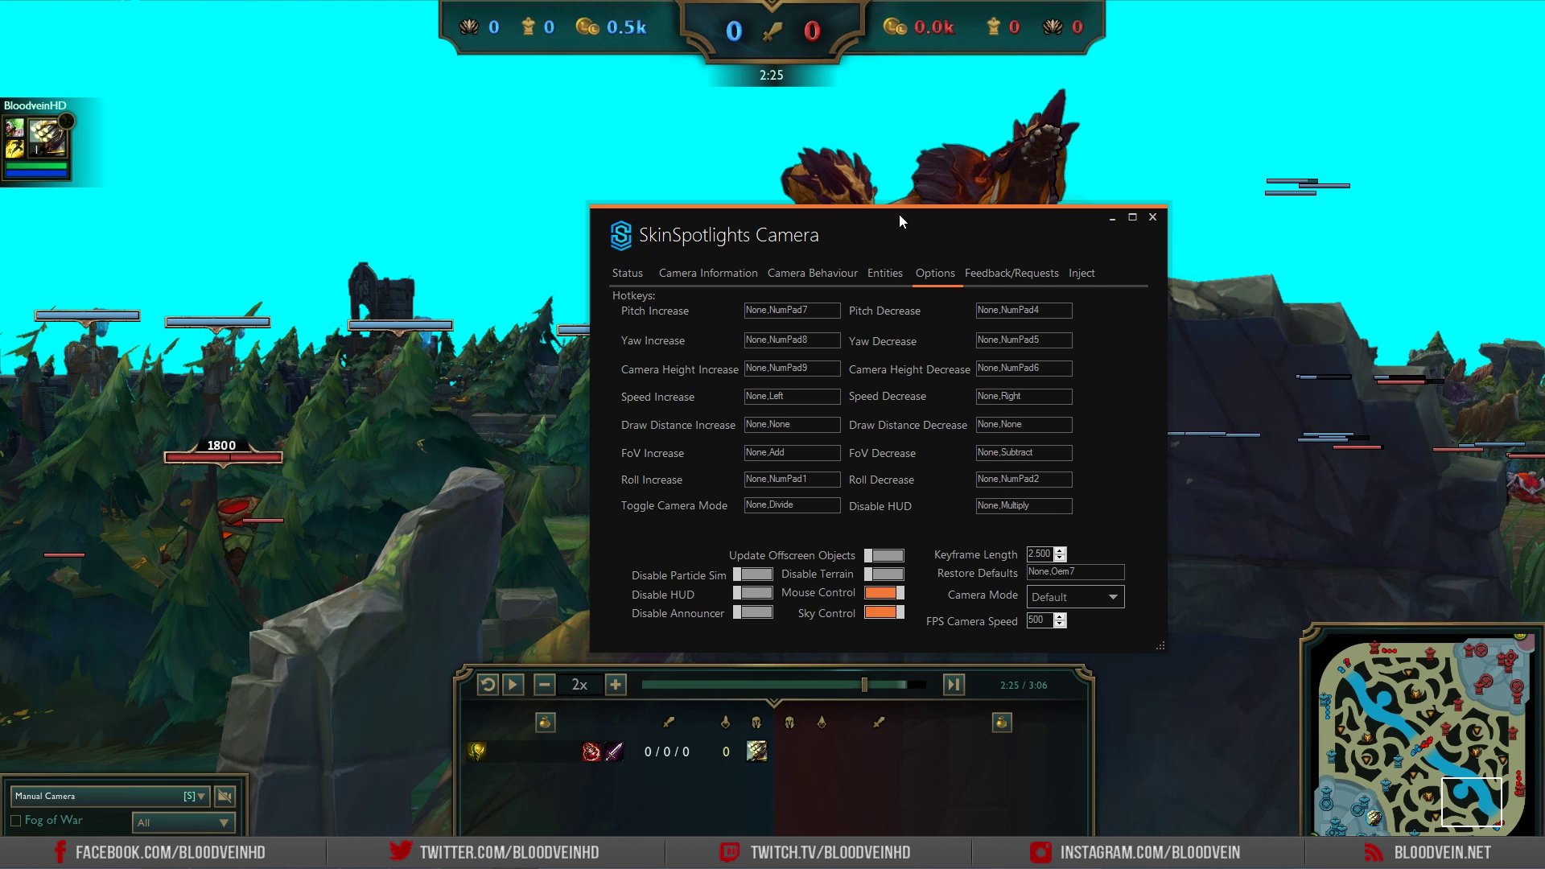
{"action": "left_click_drag", "start_coordinate": [941, 204], "coordinate": [1544, 266]}
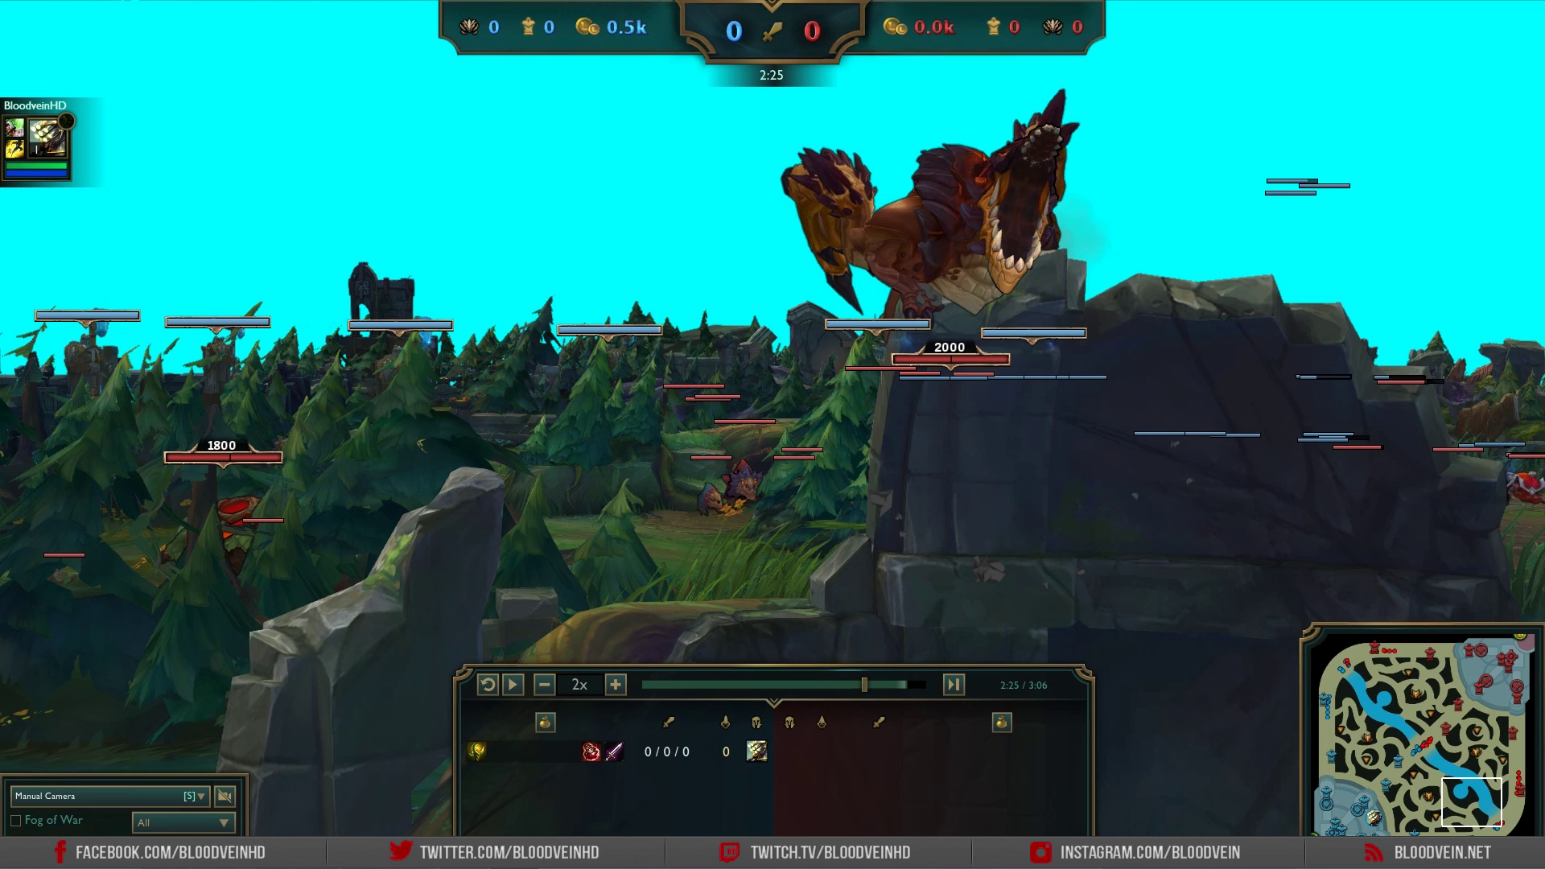
Step: Slow the replay from 2x down to .25x playback speed
{"action": "key", "text": "ctrl+shift+i"}
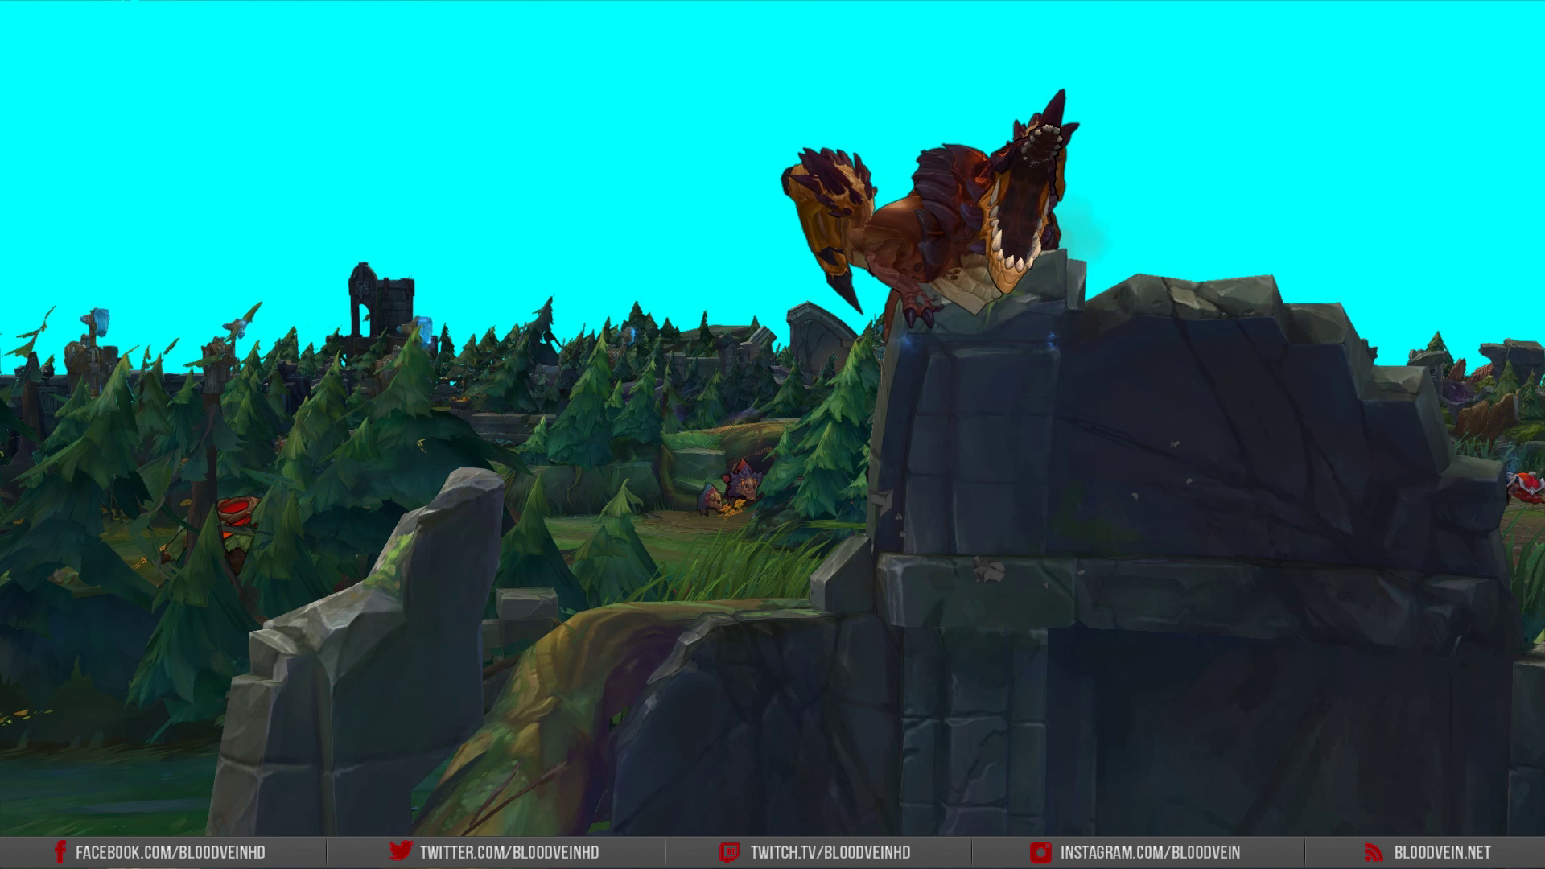
{"action": "key", "text": "ctrl+shift+i"}
{"action": "left_click", "coordinate": [545, 685]}
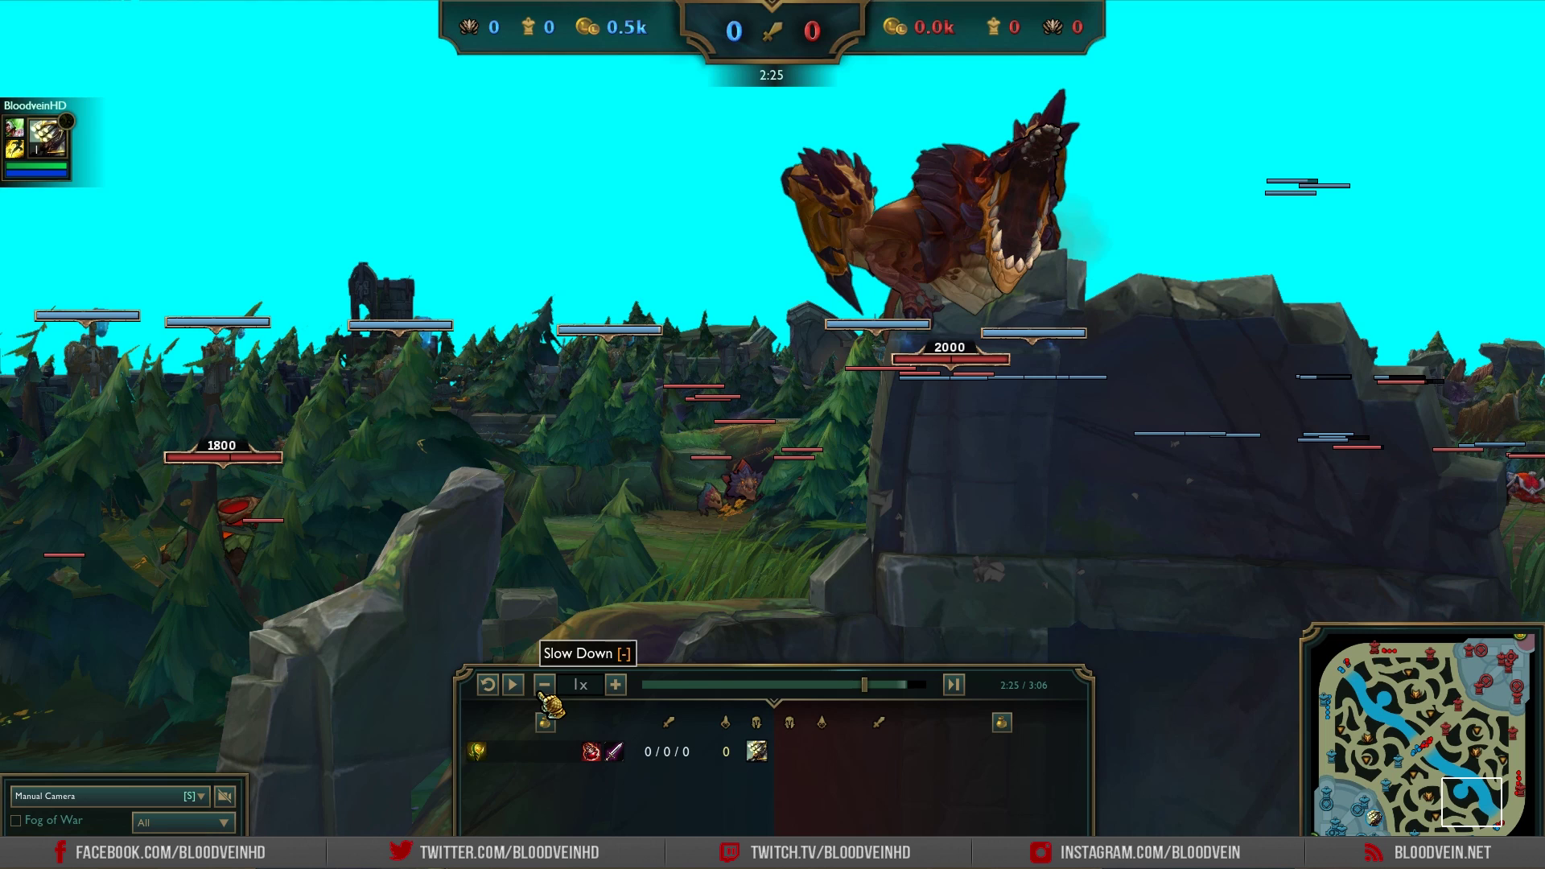
{"action": "left_click", "coordinate": [544, 688]}
{"action": "left_click", "coordinate": [545, 685]}
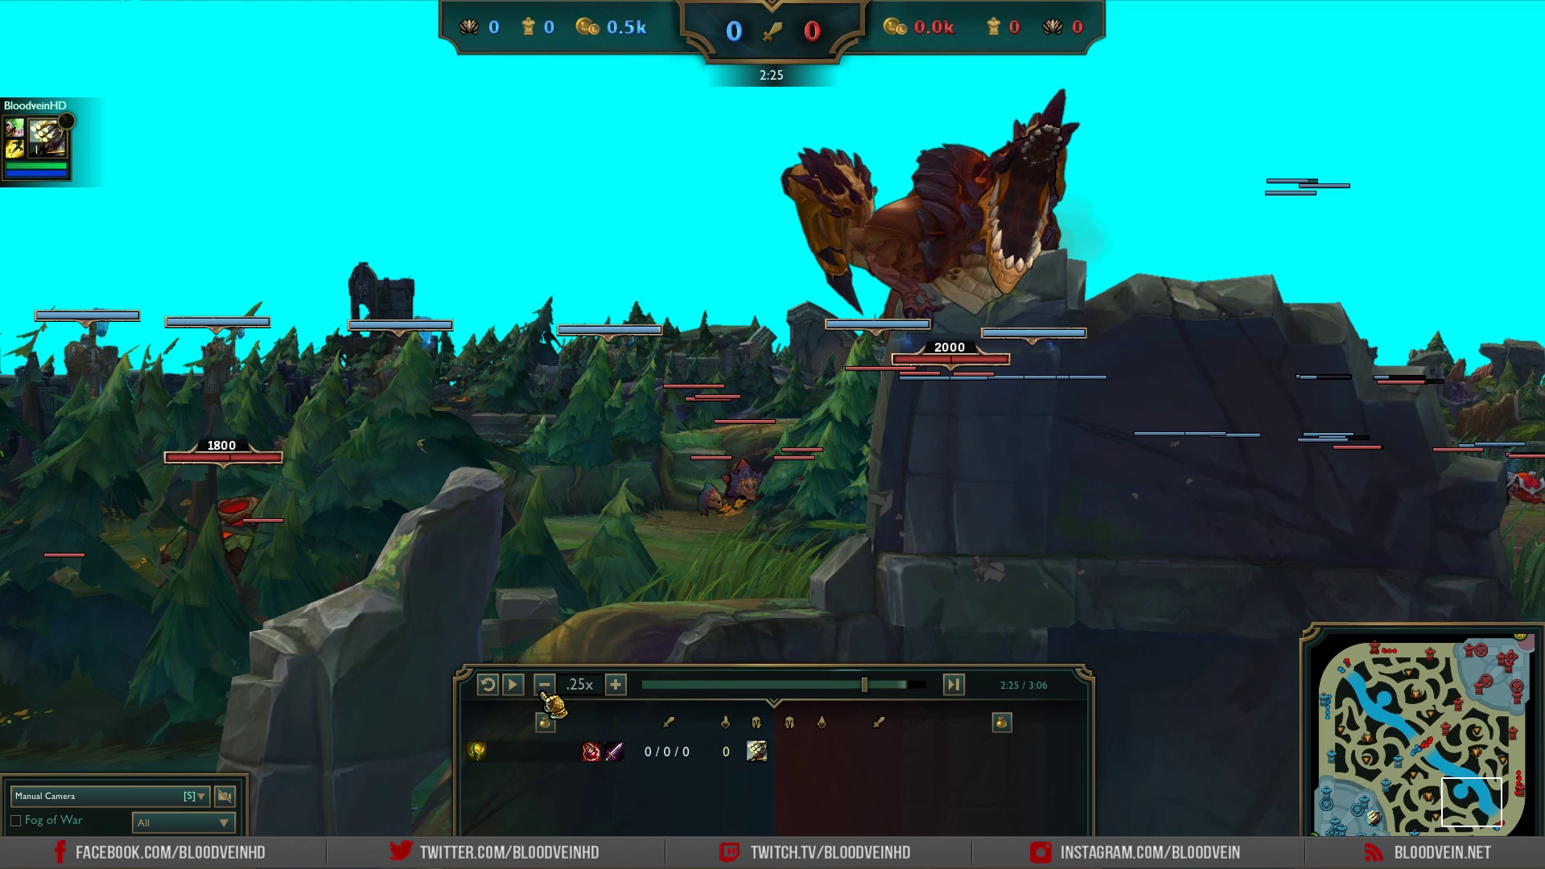
Step: Play the scene from 2:21 with the interface hidden, then pause at 2:32
{"action": "left_click", "coordinate": [858, 685]}
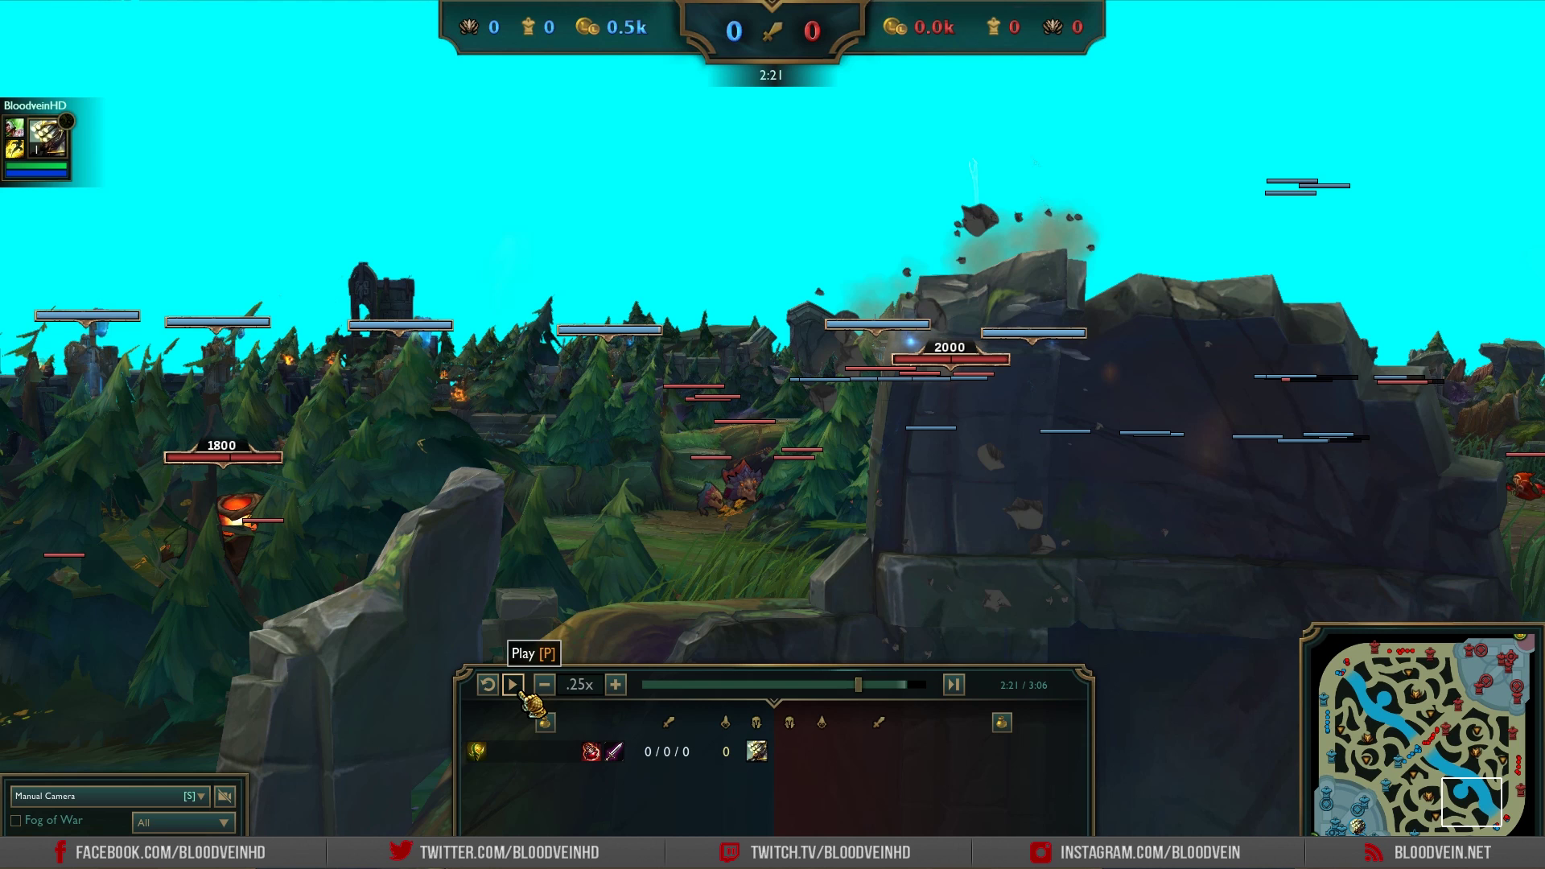
{"action": "left_click", "coordinate": [512, 685]}
{"action": "key", "text": "ctrl+shift+z"}
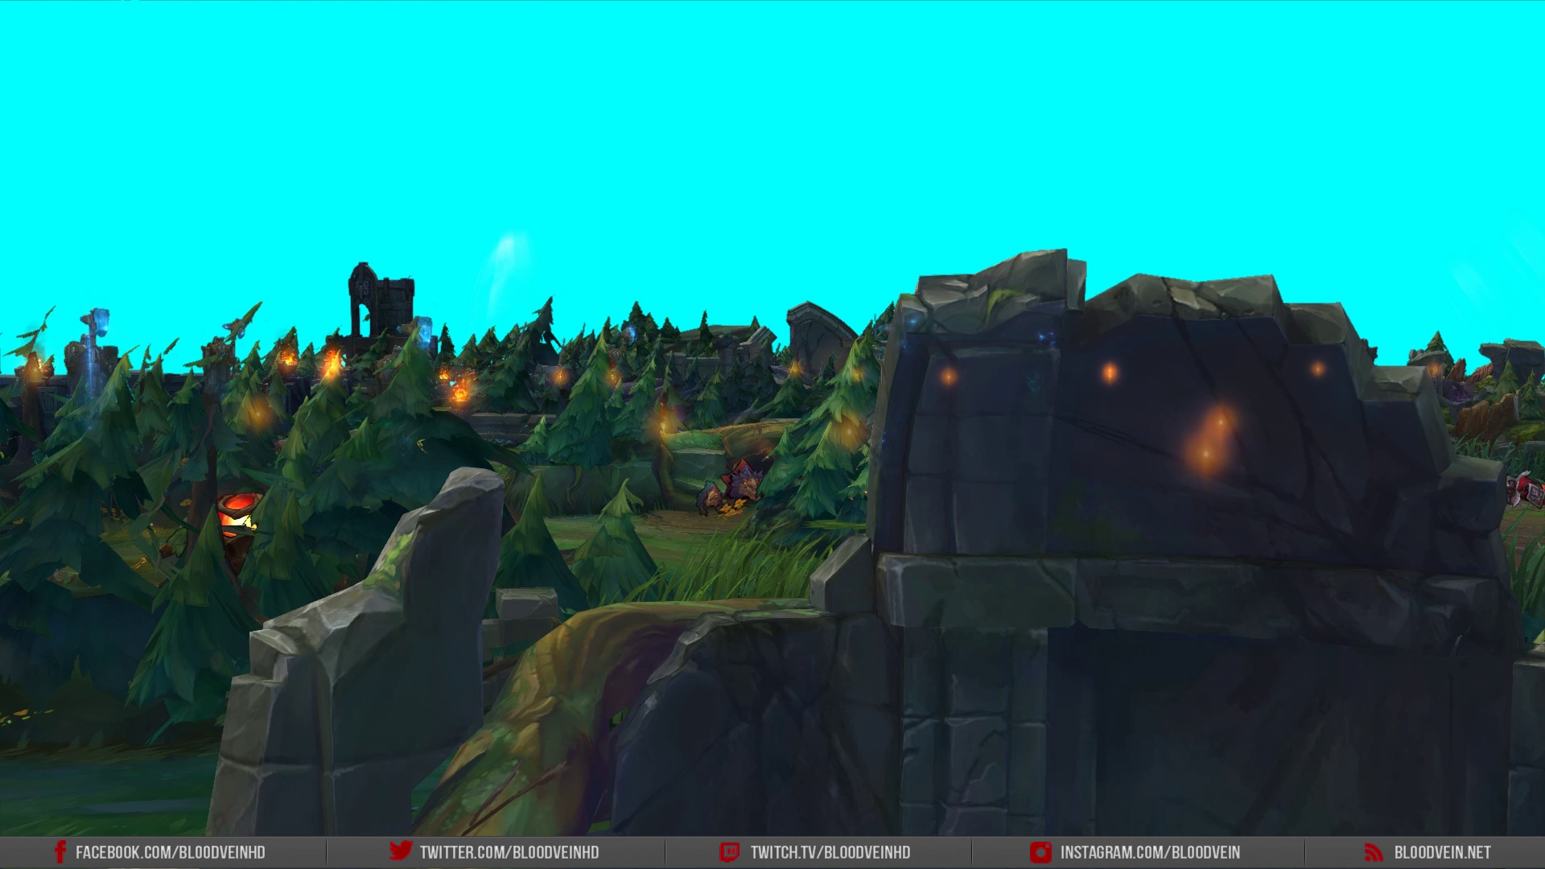
{"action": "key", "text": "h"}
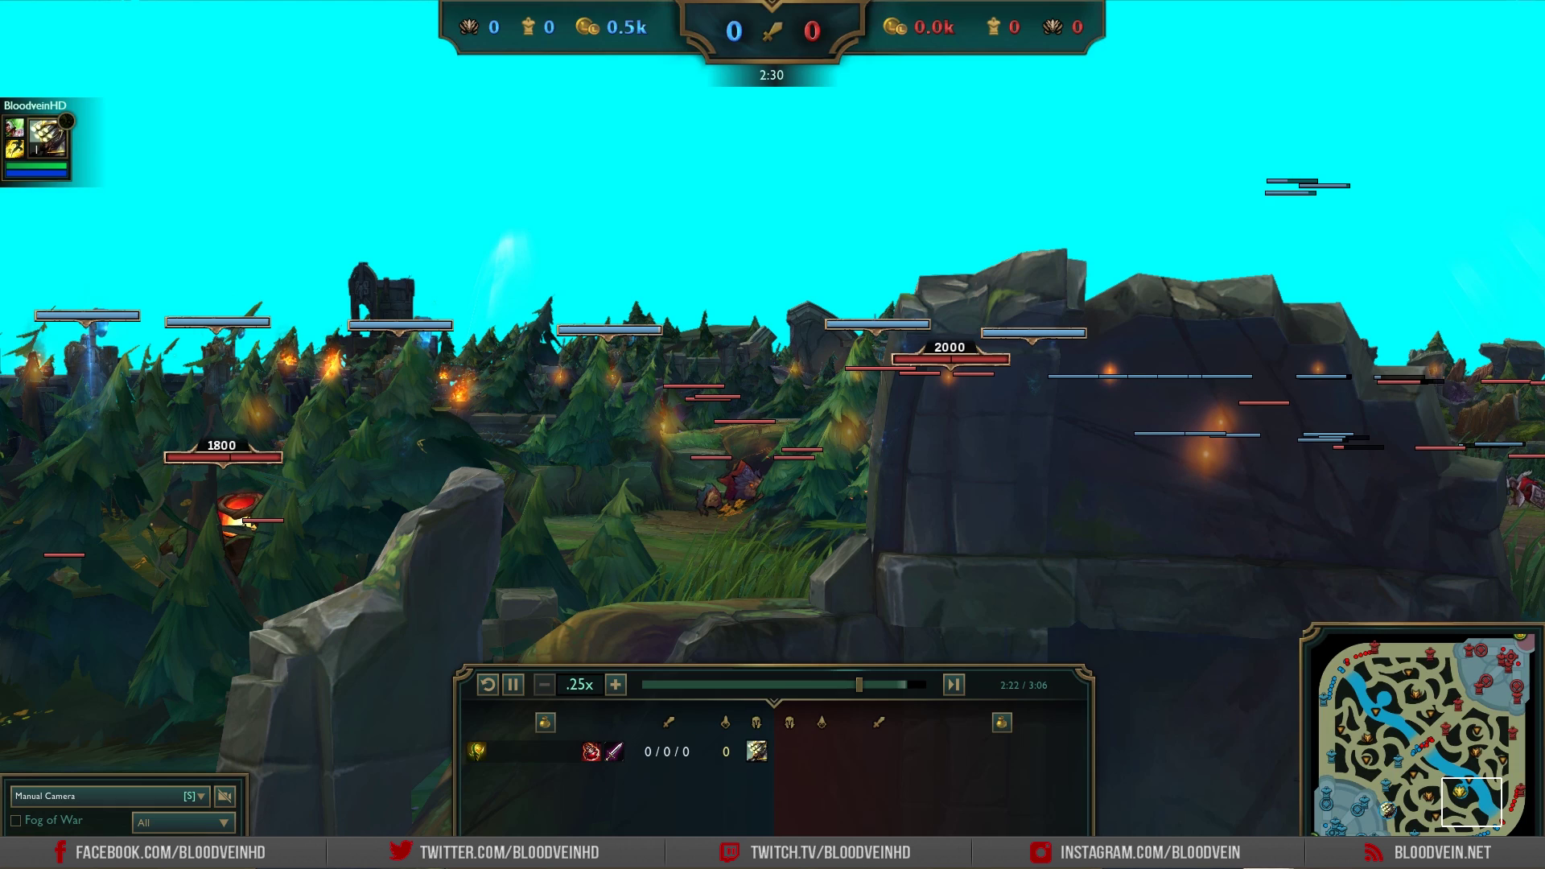
{"action": "left_click", "coordinate": [515, 690]}
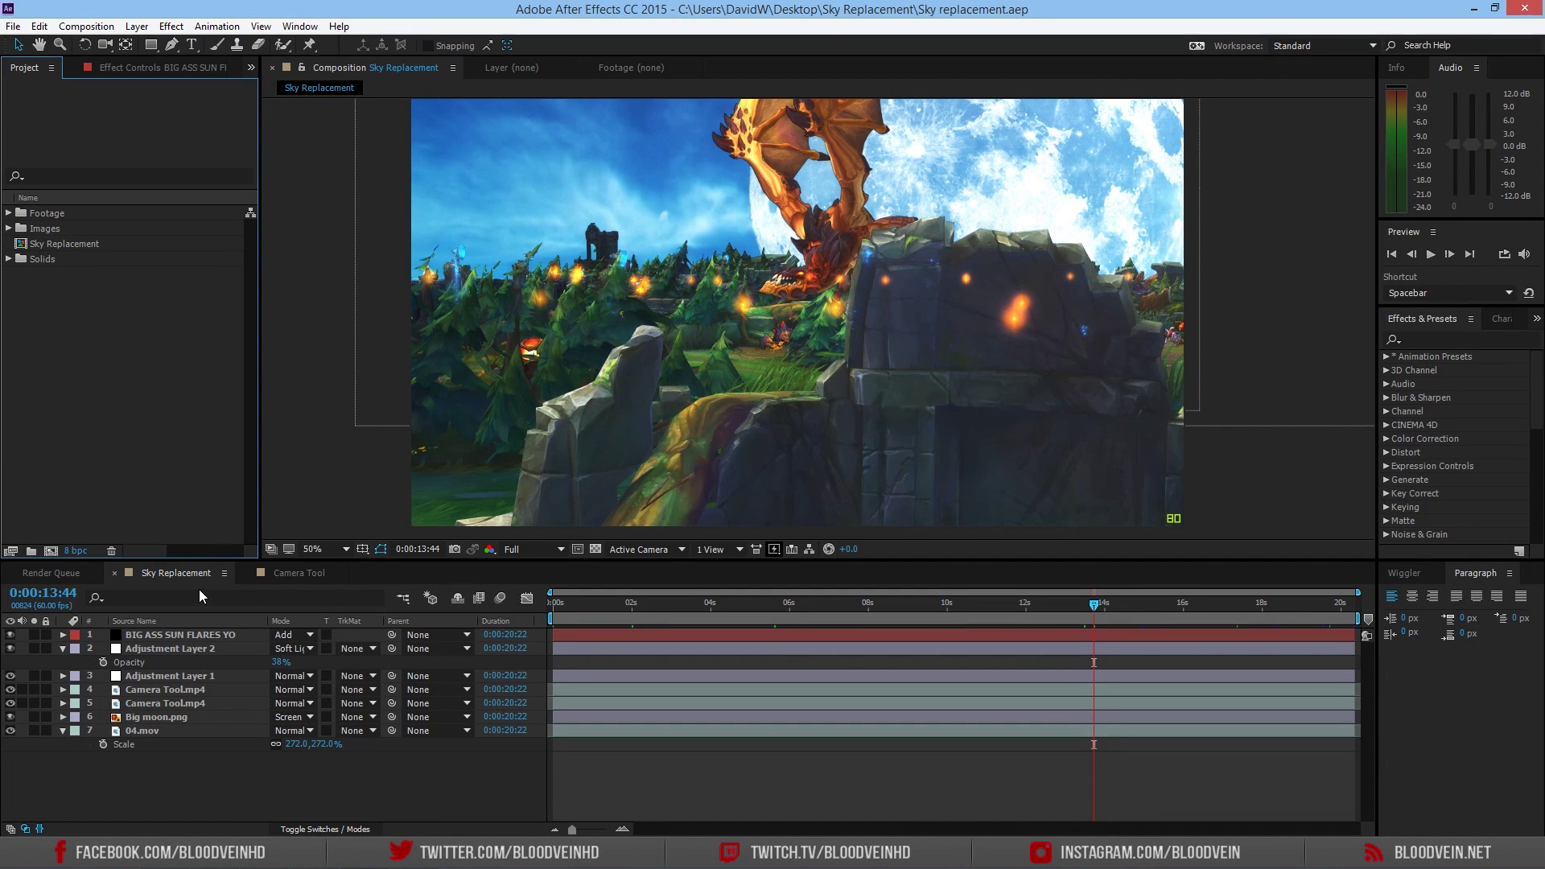
Step: Preview the sky replacement shot, then hide the sun flares layer and Adjustment Layer 2
{"action": "key", "text": "space"}
{"action": "key", "text": "space"}
{"action": "left_click", "coordinate": [191, 703]}
{"action": "left_click", "coordinate": [196, 691]}
{"action": "left_click", "coordinate": [197, 636]}
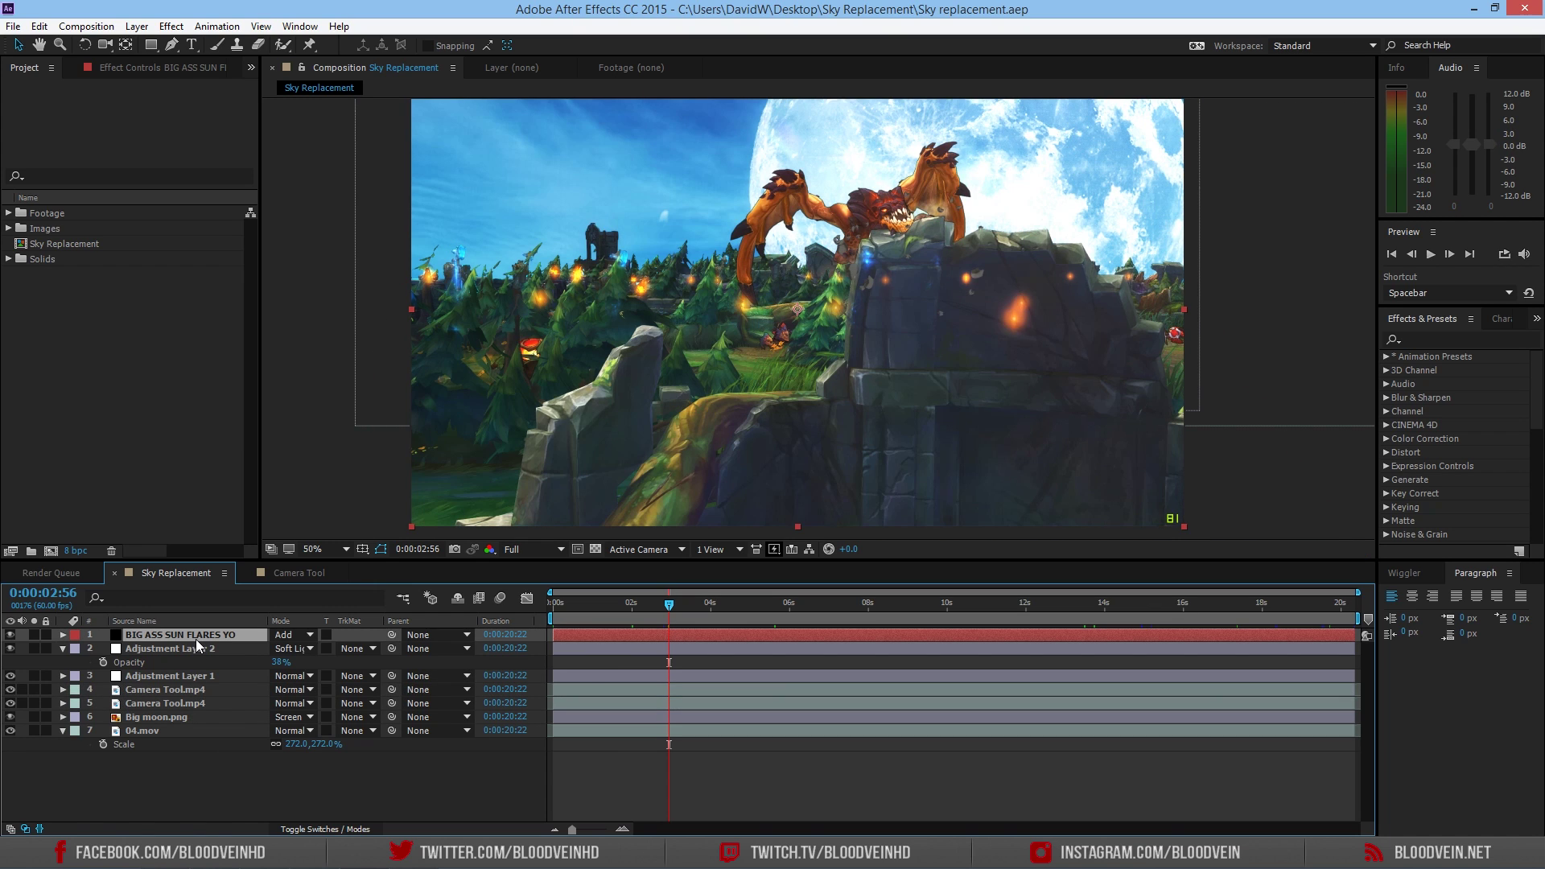
{"action": "left_click", "coordinate": [10, 635]}
{"action": "left_click", "coordinate": [10, 649]}
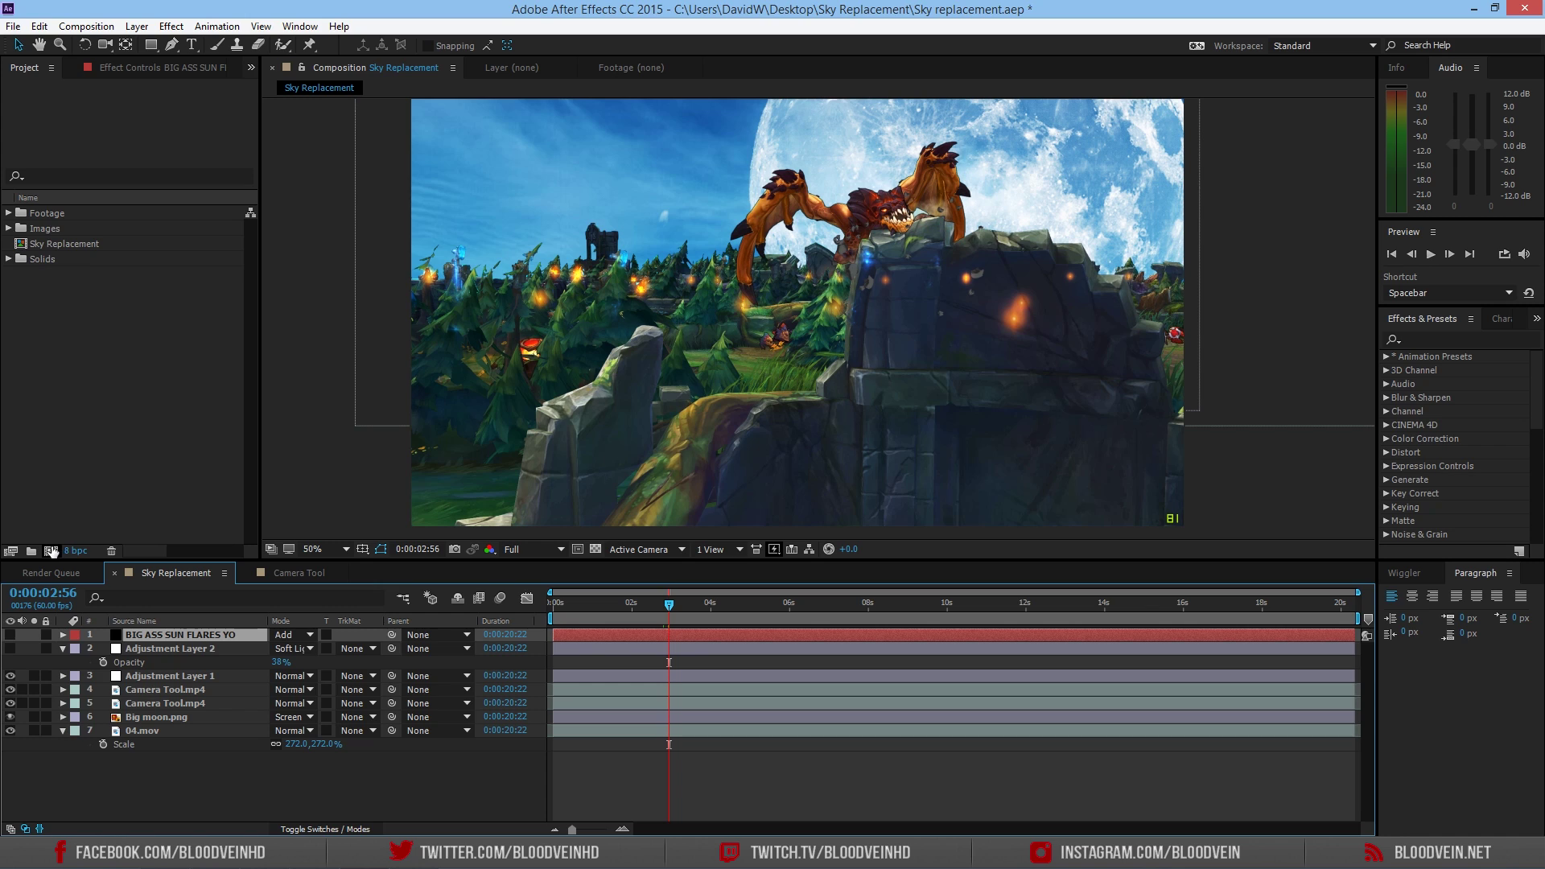
Step: Create a new composition named 'Sky Replace'
{"action": "left_click", "coordinate": [51, 551]}
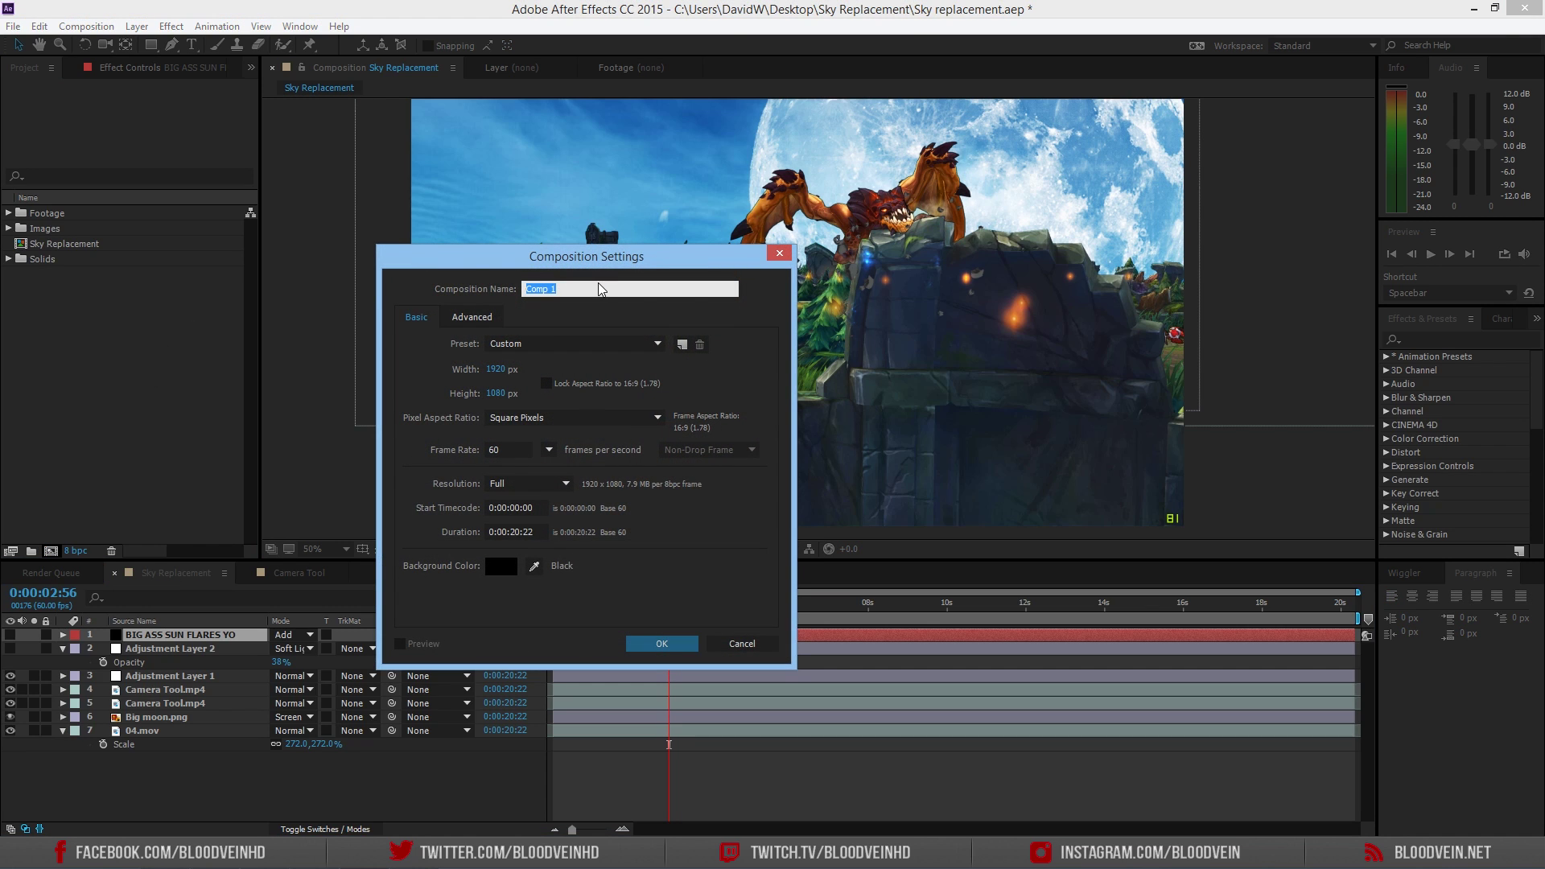
{"action": "type", "text": "Sky Replace"}
{"action": "key", "text": "Return"}
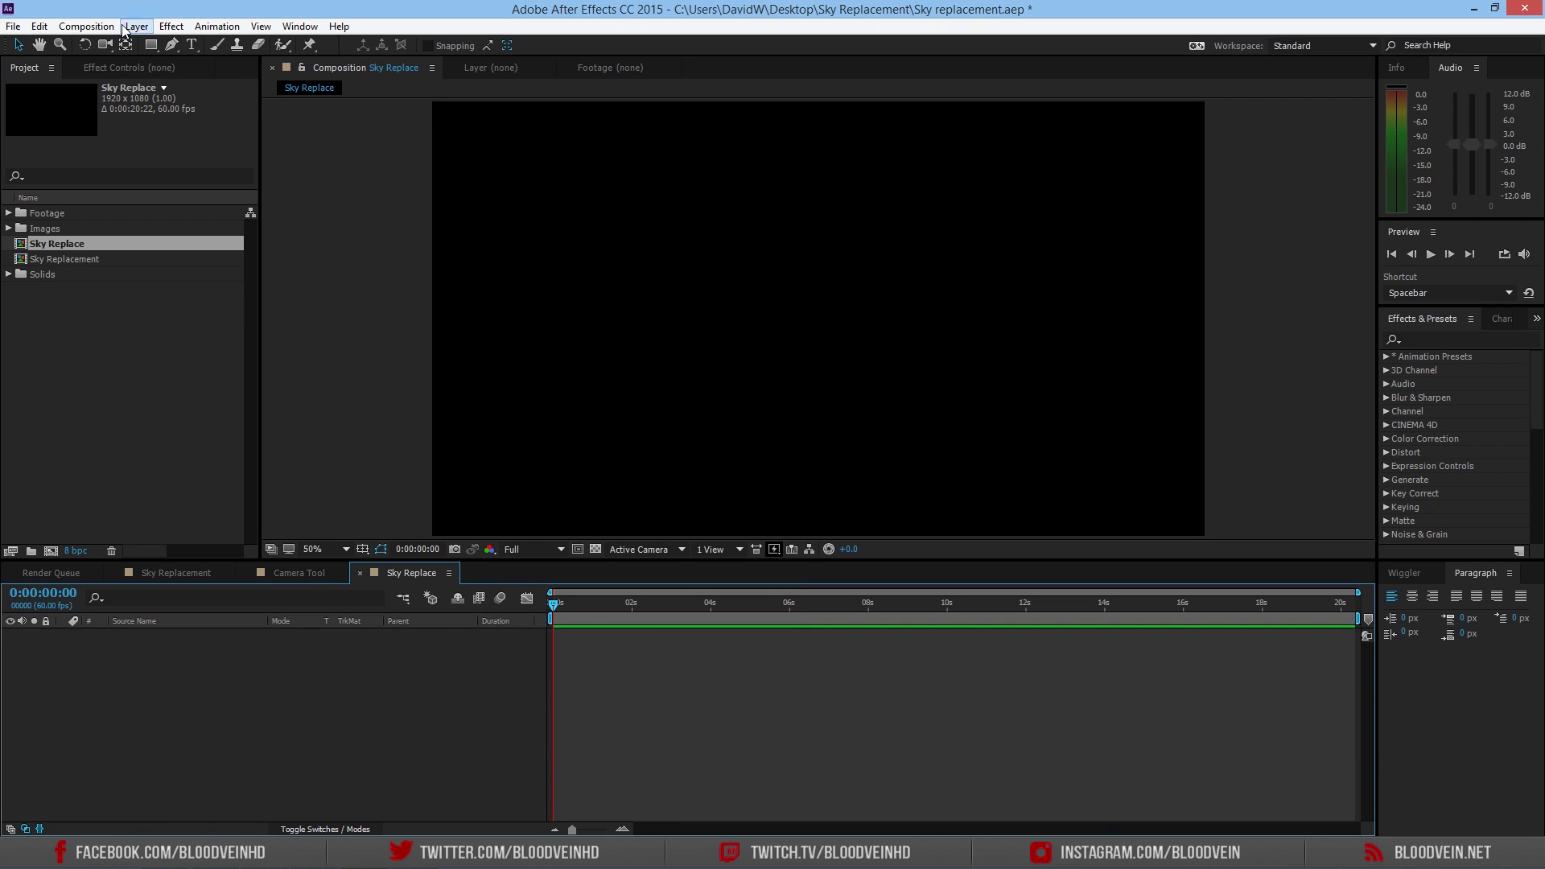
Step: Add Camera Tool.mp4 to the Sky Replace timeline and adjust where the footage starts
{"action": "left_click", "coordinate": [8, 212]}
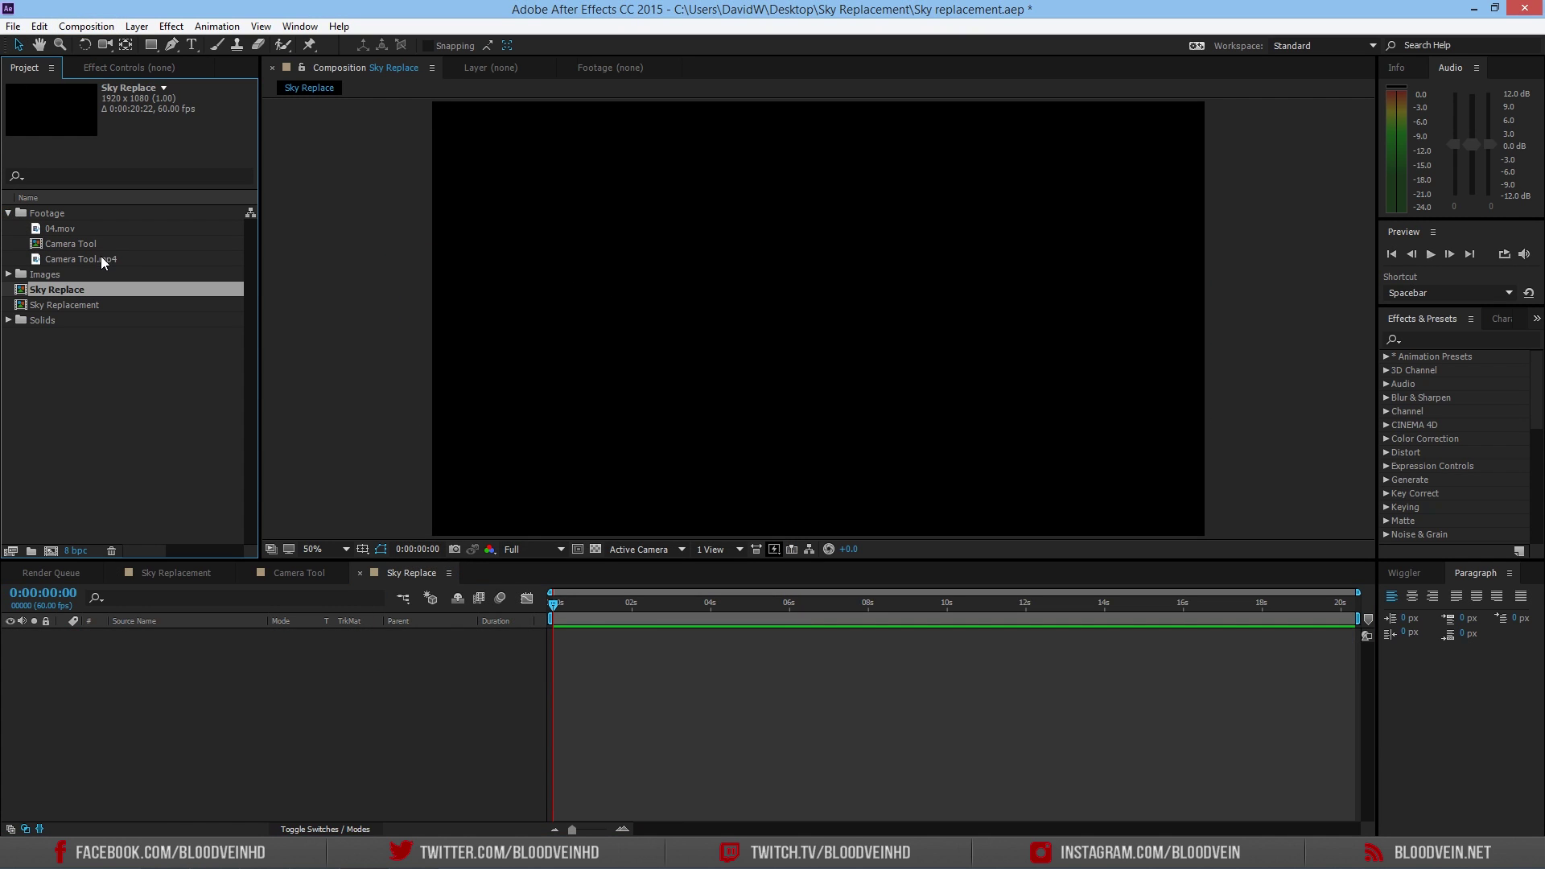
{"action": "double_click", "coordinate": [80, 247]}
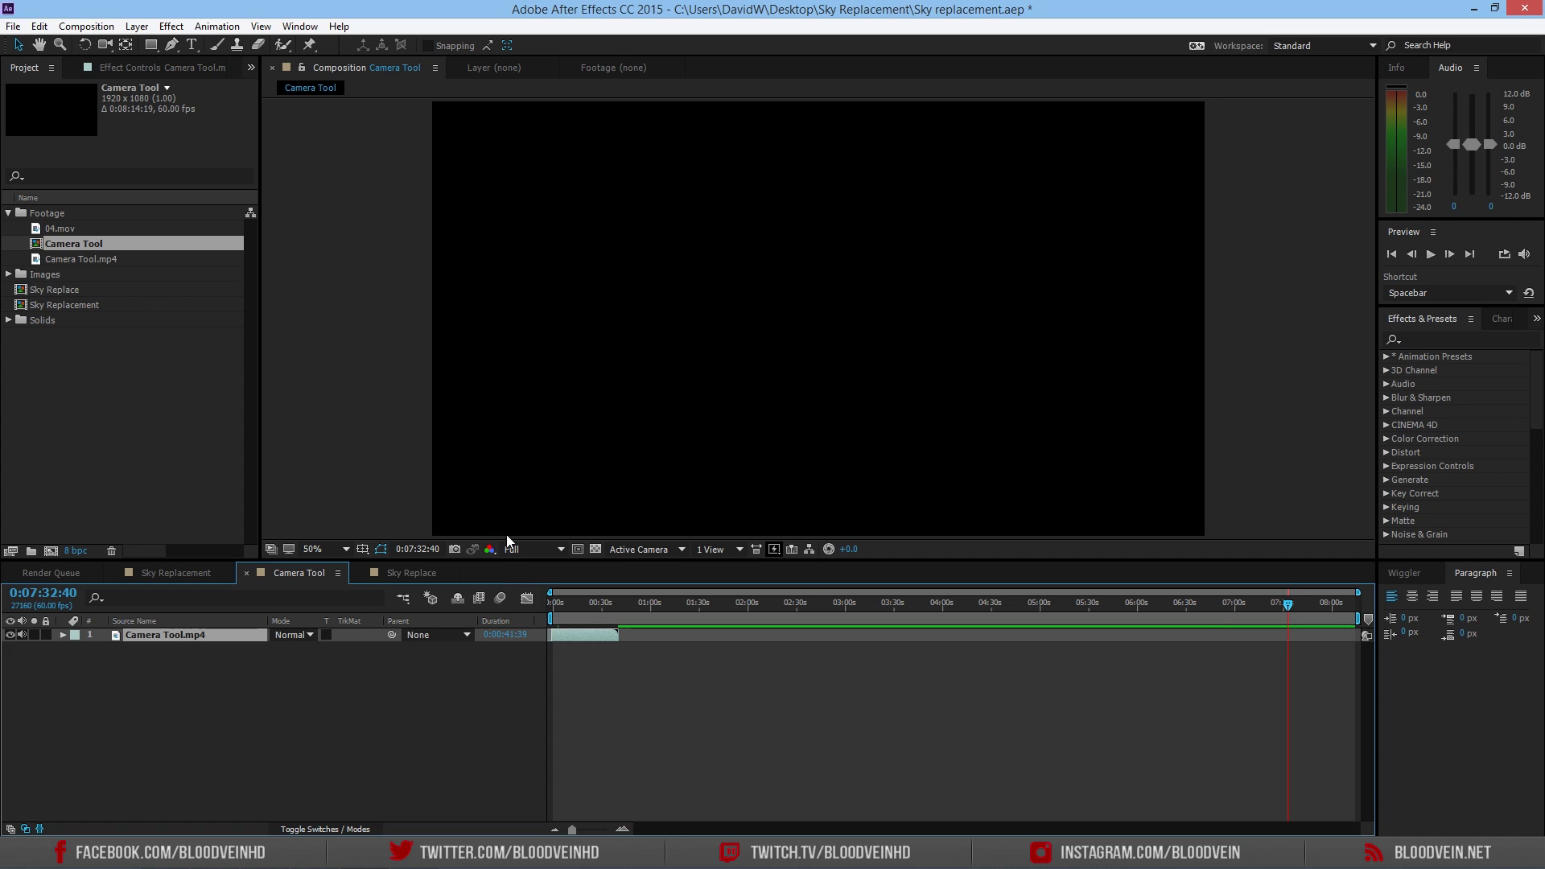
{"action": "left_click_drag", "start_coordinate": [567, 612], "coordinate": [591, 635]}
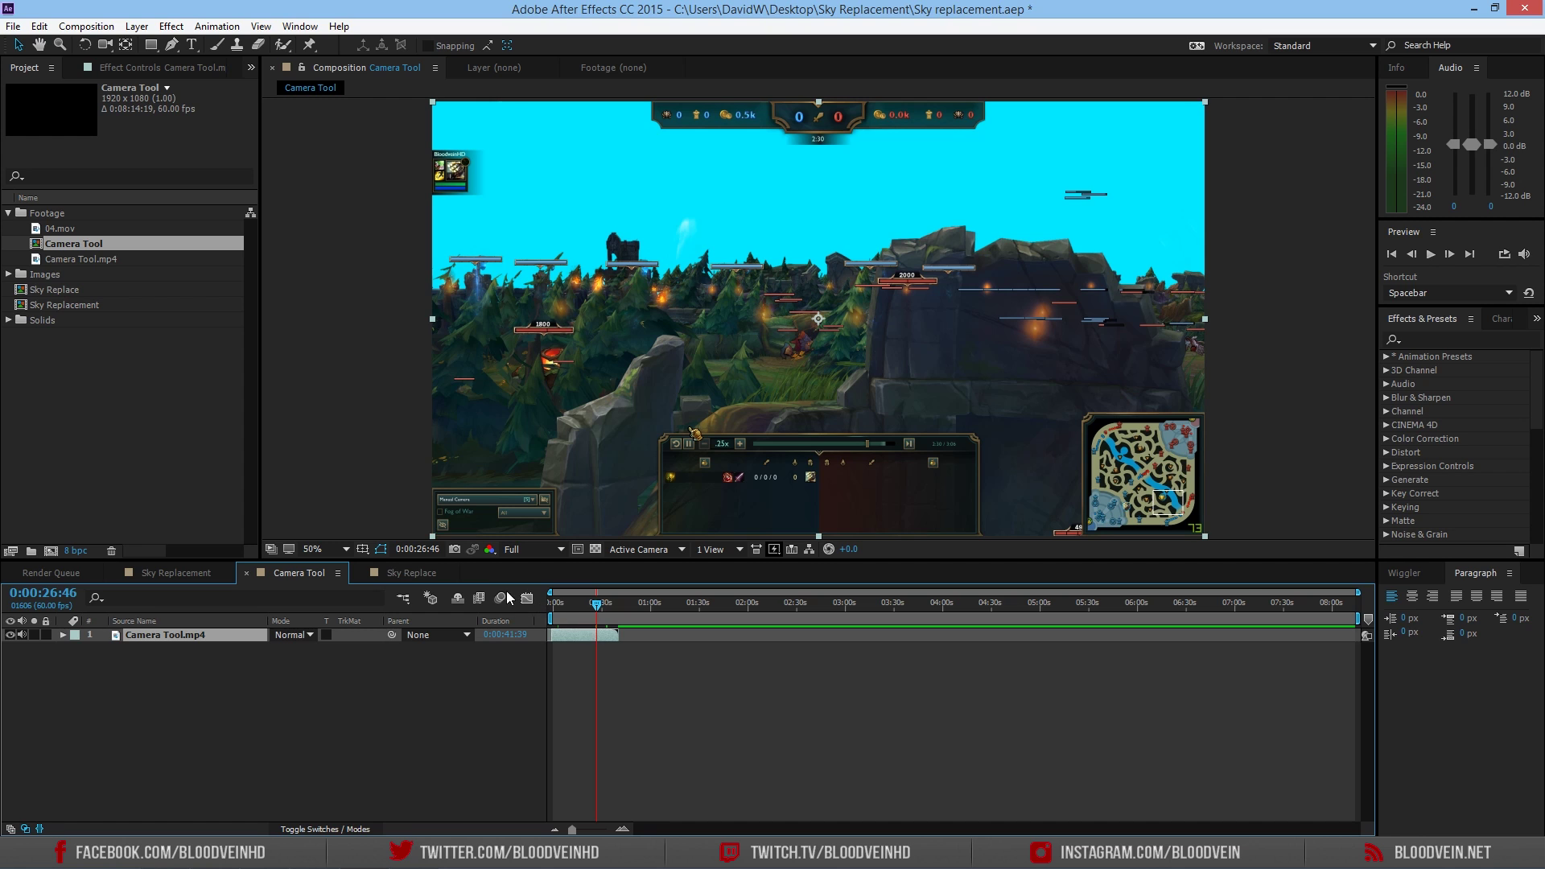
{"action": "left_click", "coordinate": [403, 573]}
{"action": "left_click_drag", "start_coordinate": [442, 657], "coordinate": [442, 657]}
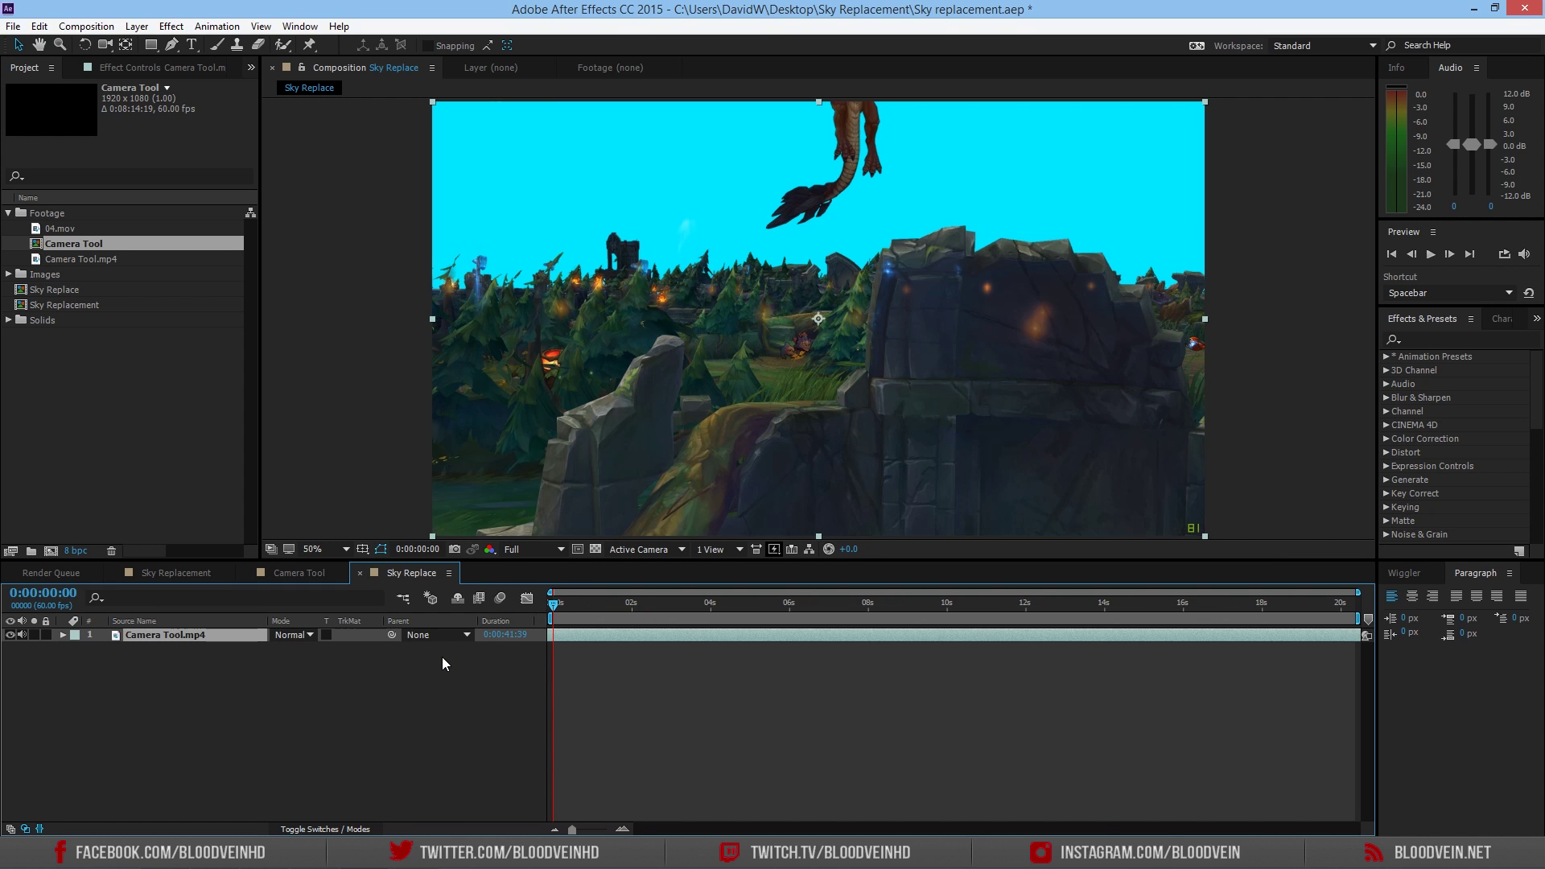
{"action": "left_click_drag", "start_coordinate": [574, 613], "coordinate": [736, 603]}
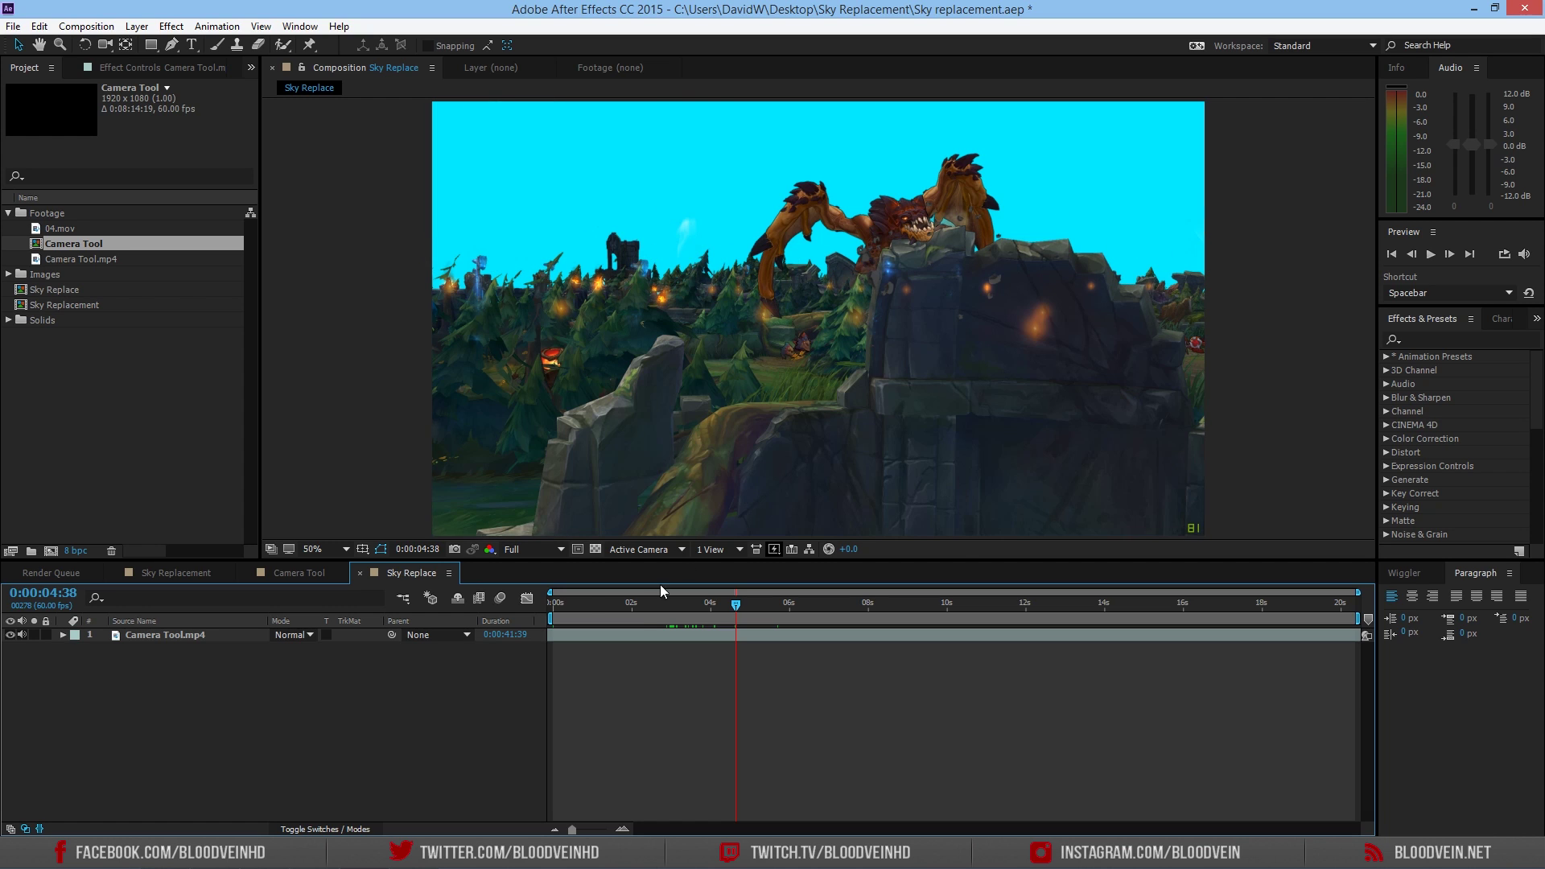
{"action": "mouse_move", "coordinate": [660, 635]}
{"action": "left_mouse_down"}
{"action": "mouse_move", "coordinate": [755, 641]}
{"action": "mouse_move", "coordinate": [552, 636]}
{"action": "mouse_move", "coordinate": [677, 614]}
{"action": "mouse_move", "coordinate": [658, 619]}
{"action": "left_mouse_up"}
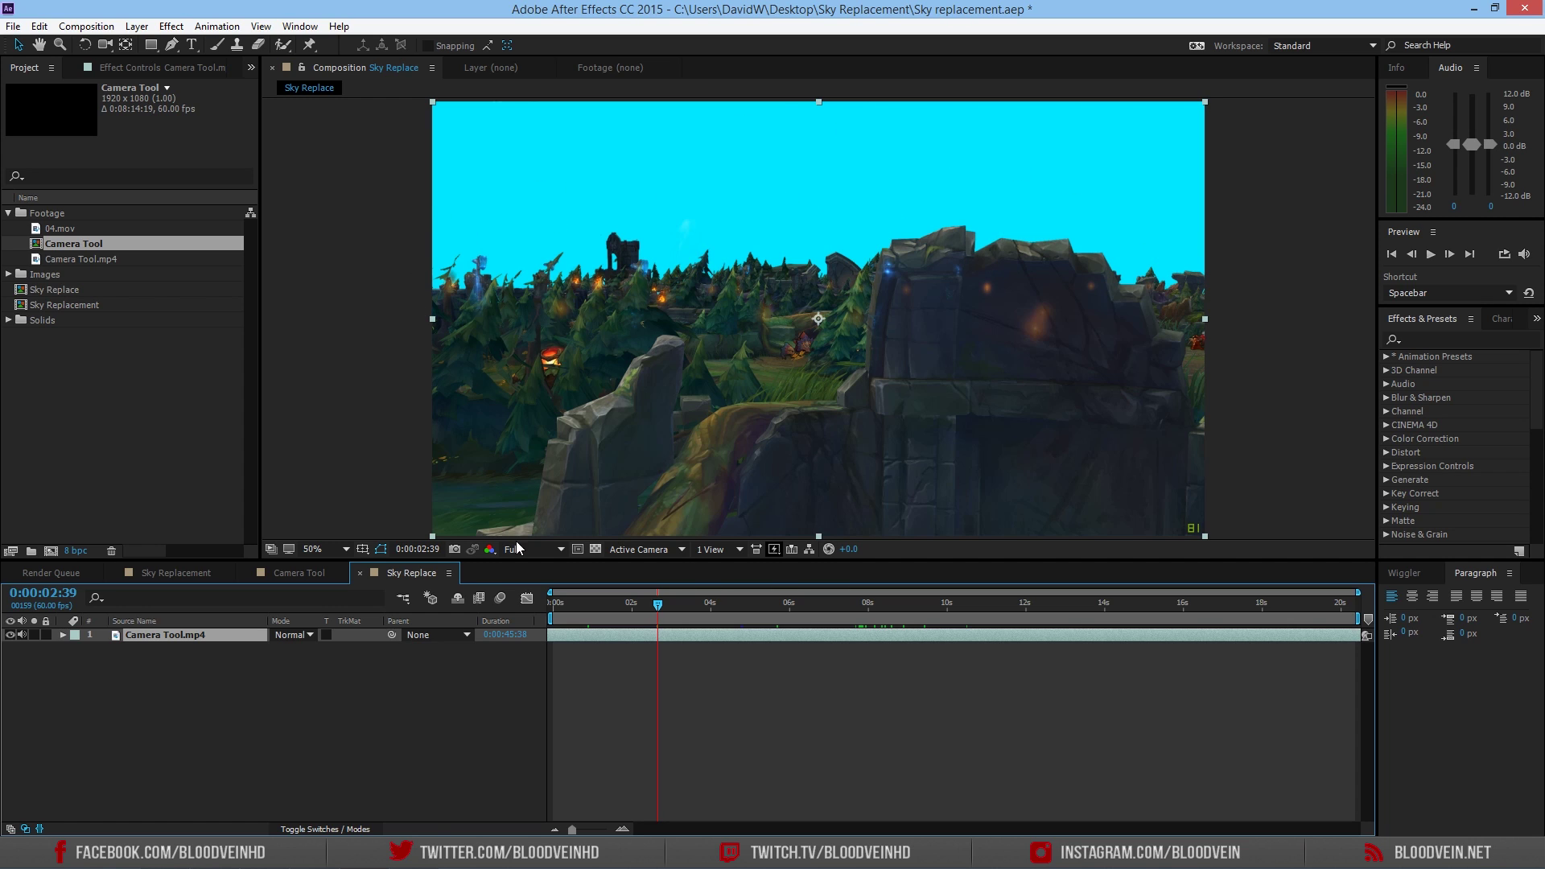
Step: Apply Keylight (1.2), sample the cyan sky as Screen Colour, and lower Screen Balance to about 51
{"action": "left_click", "coordinate": [170, 26]}
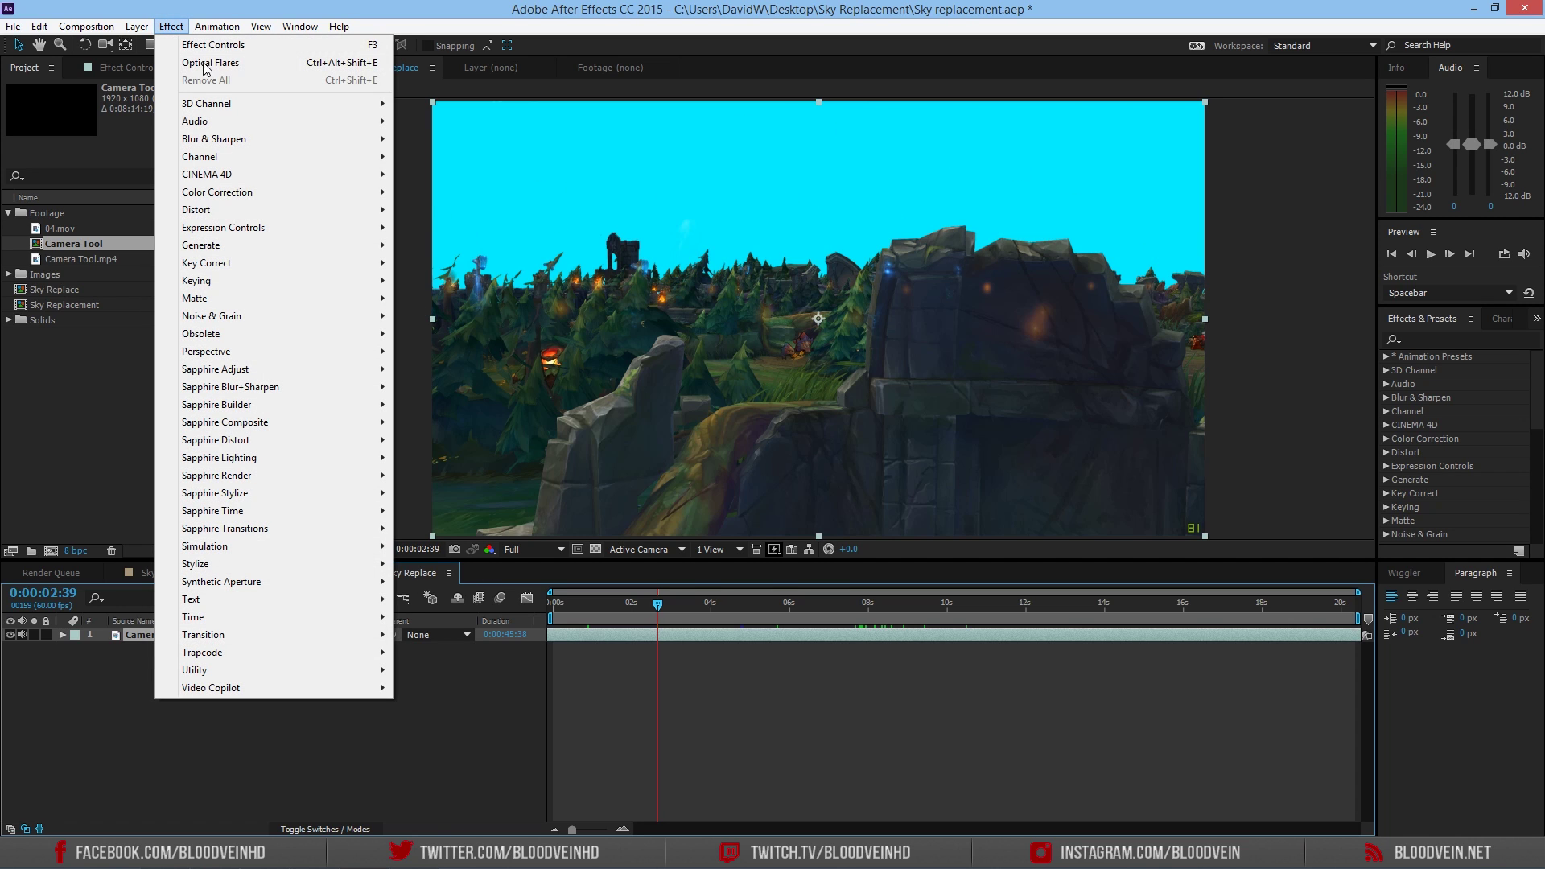
{"action": "mouse_move", "coordinate": [252, 282]}
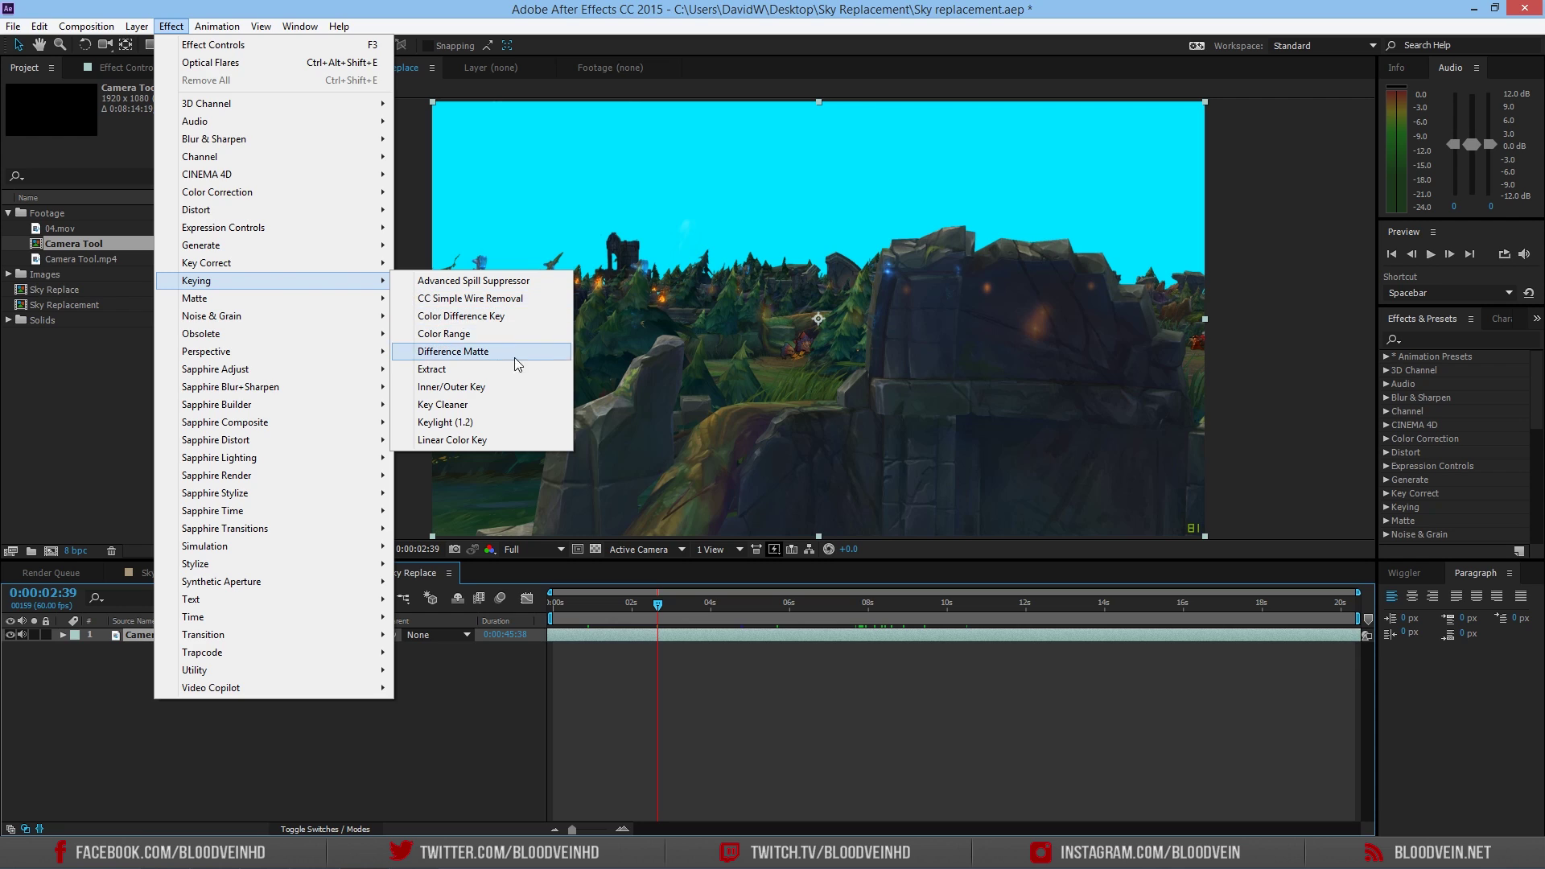
{"action": "left_click", "coordinate": [492, 423]}
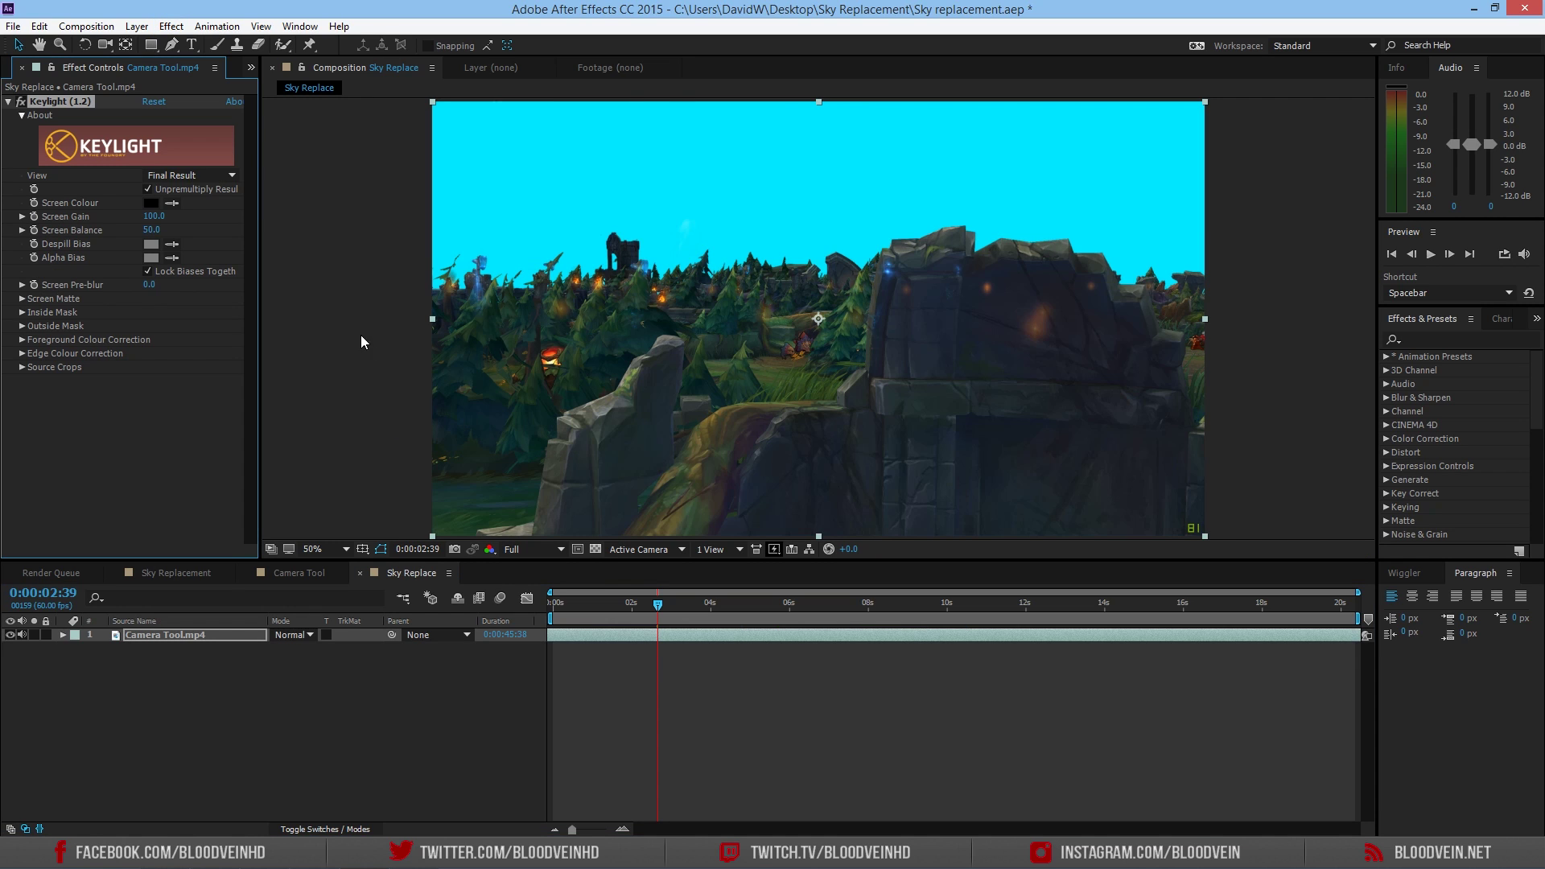
{"action": "left_click", "coordinate": [172, 203]}
{"action": "left_click", "coordinate": [741, 169]}
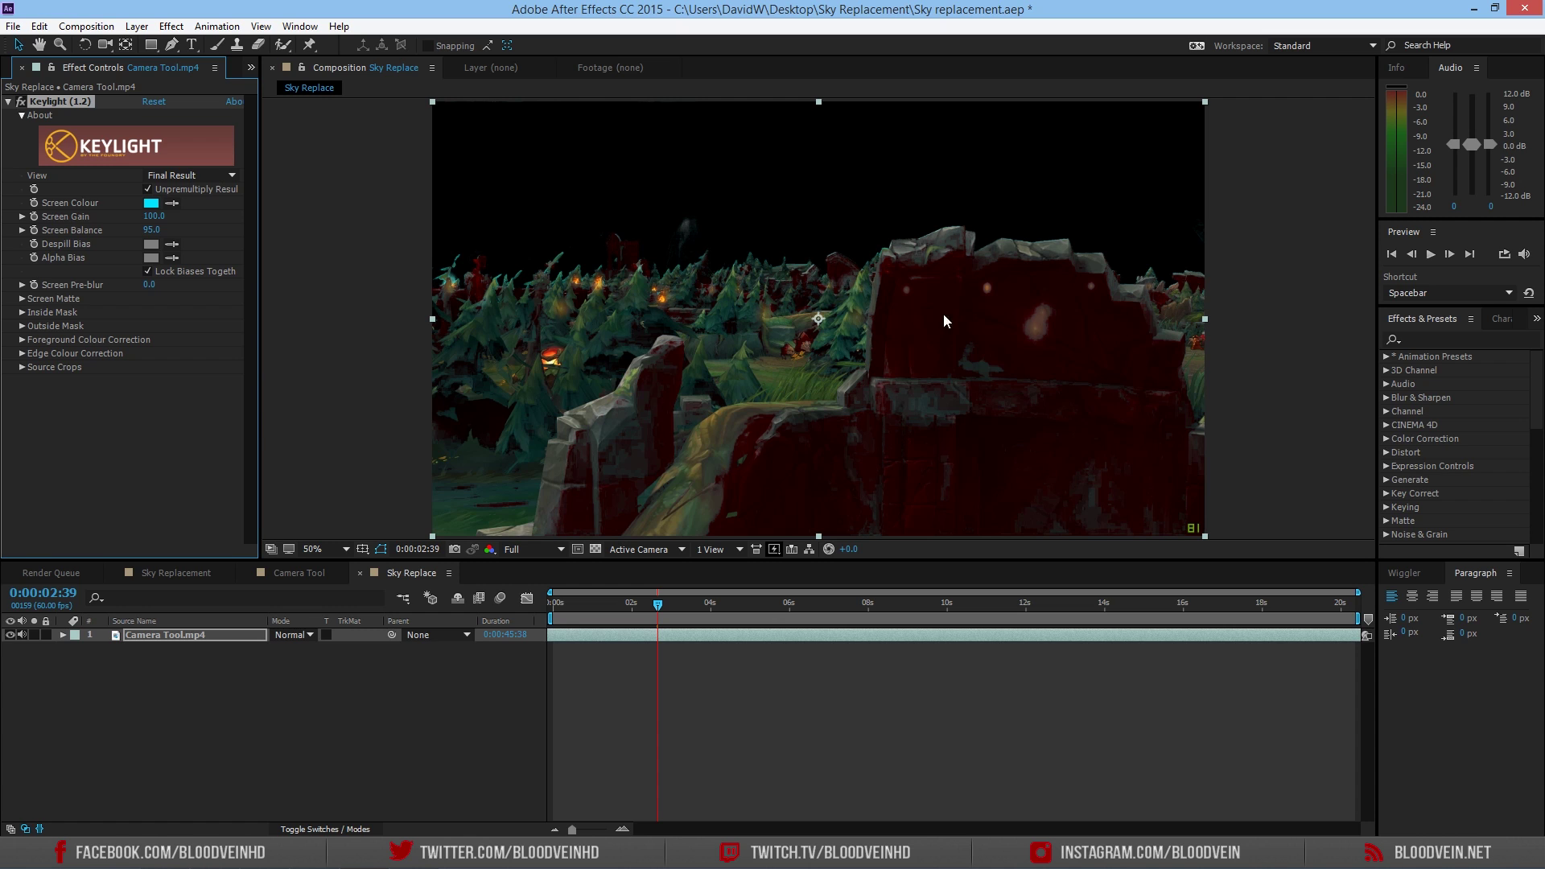
{"action": "left_click_drag", "start_coordinate": [157, 234], "coordinate": [128, 234]}
{"action": "left_click_drag", "start_coordinate": [660, 612], "coordinate": [878, 614]}
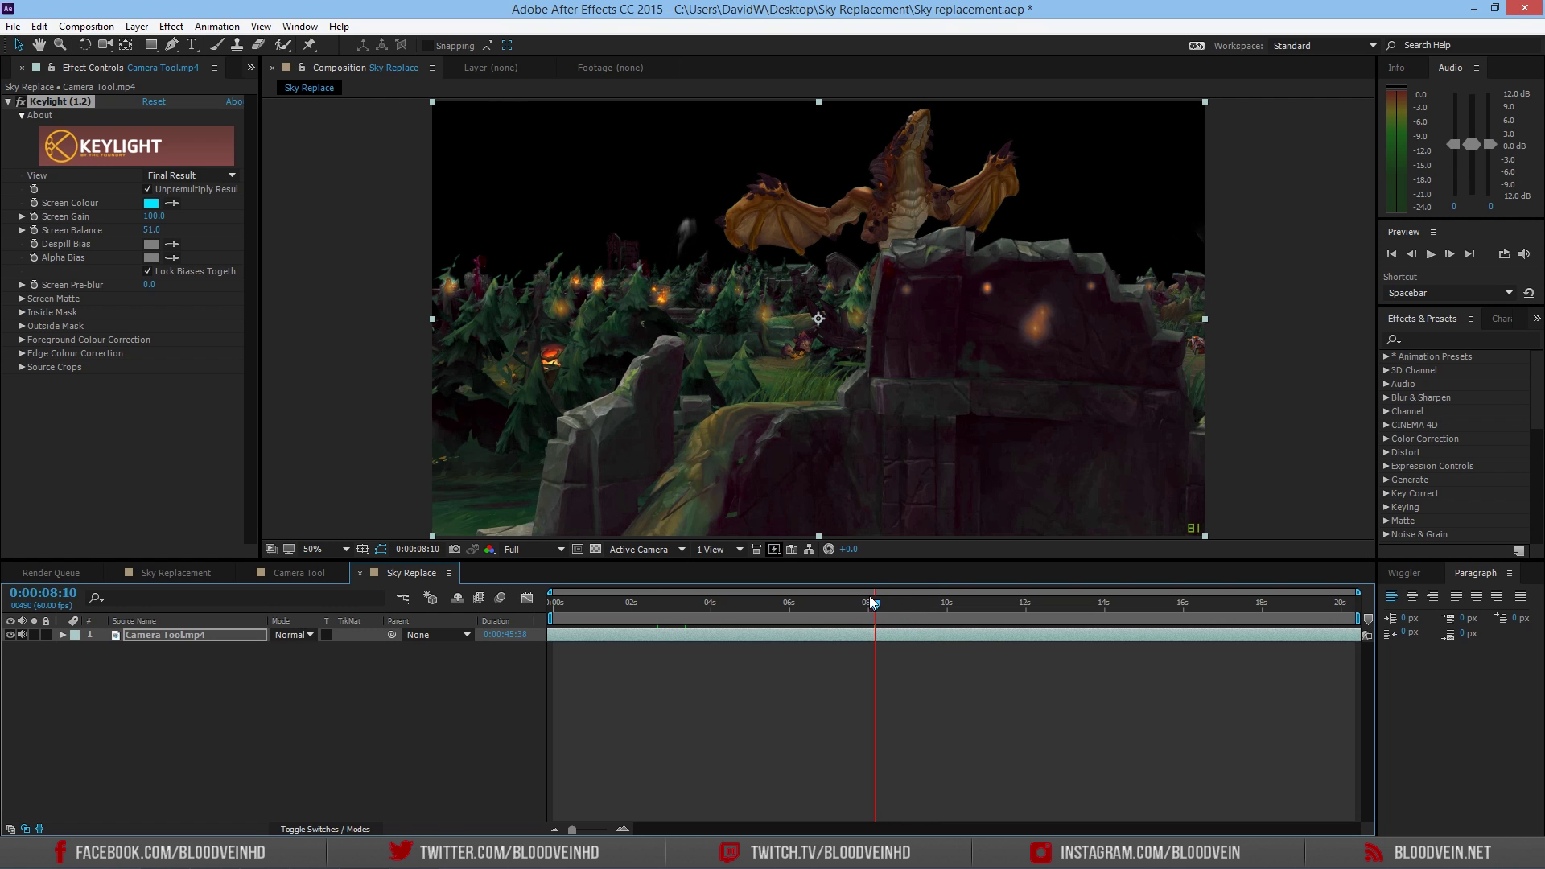
{"action": "left_click", "coordinate": [229, 175]}
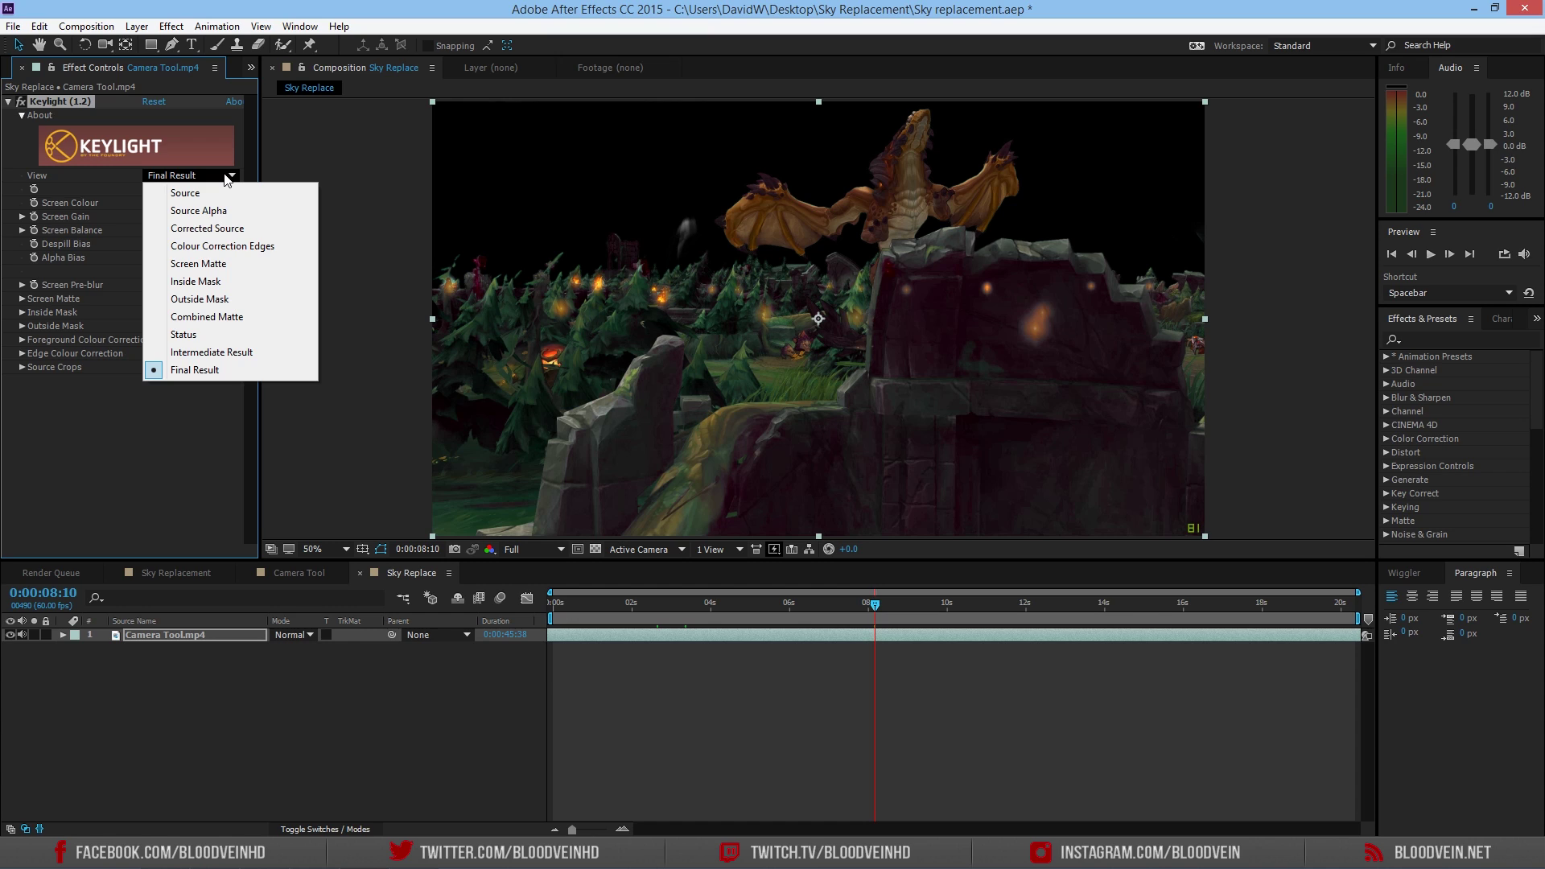
Step: Check the key in Keylight's Screen Matte and Source views, then return to Final Result
{"action": "left_click", "coordinate": [217, 263]}
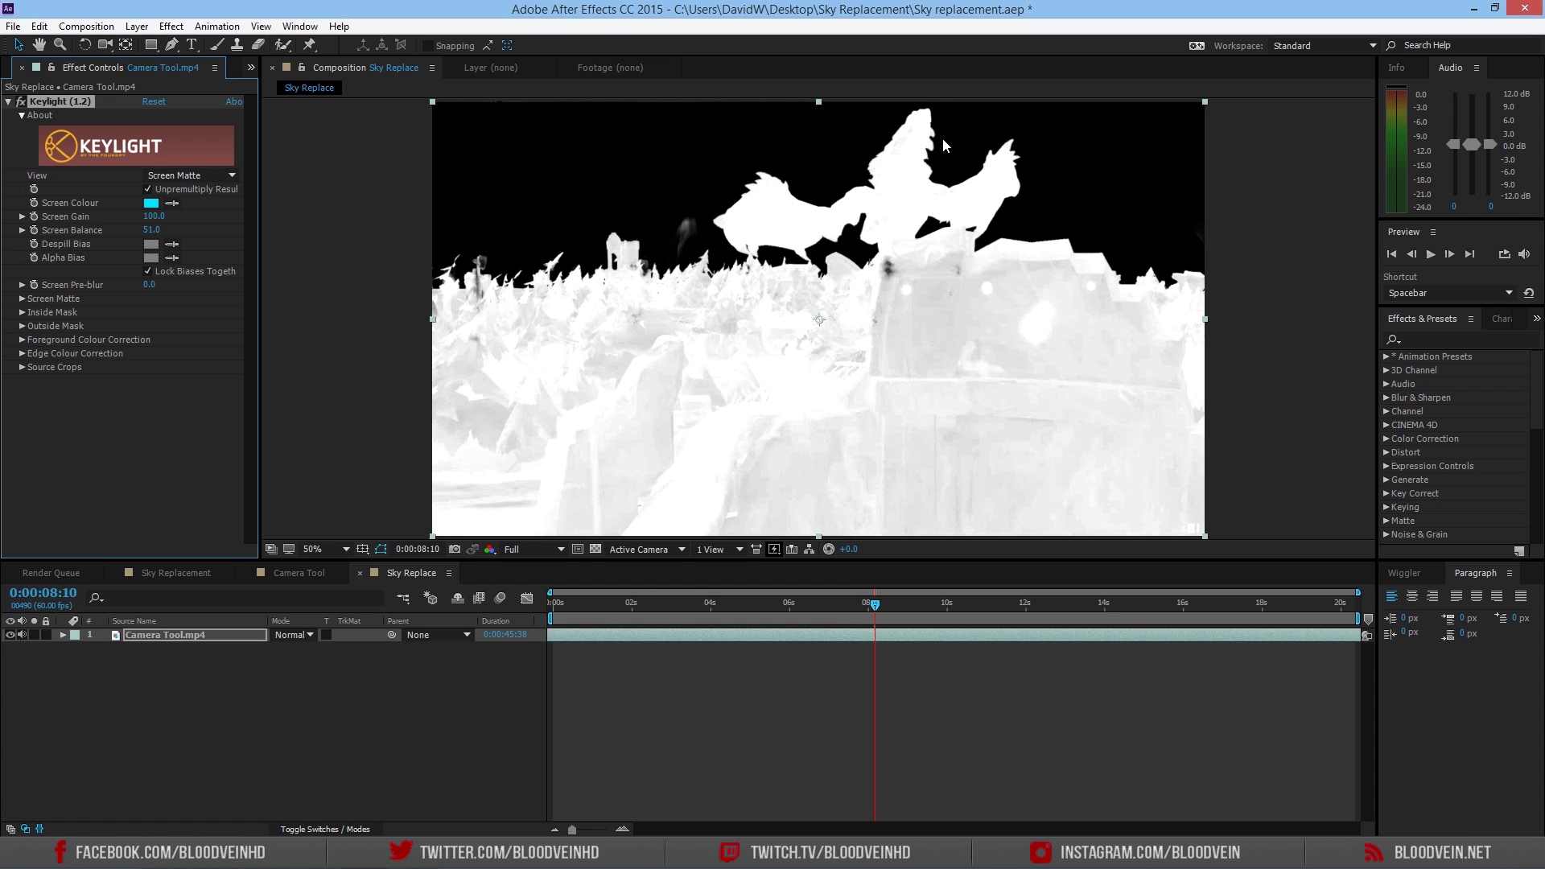
{"action": "left_click", "coordinate": [231, 176]}
{"action": "left_click", "coordinate": [219, 193]}
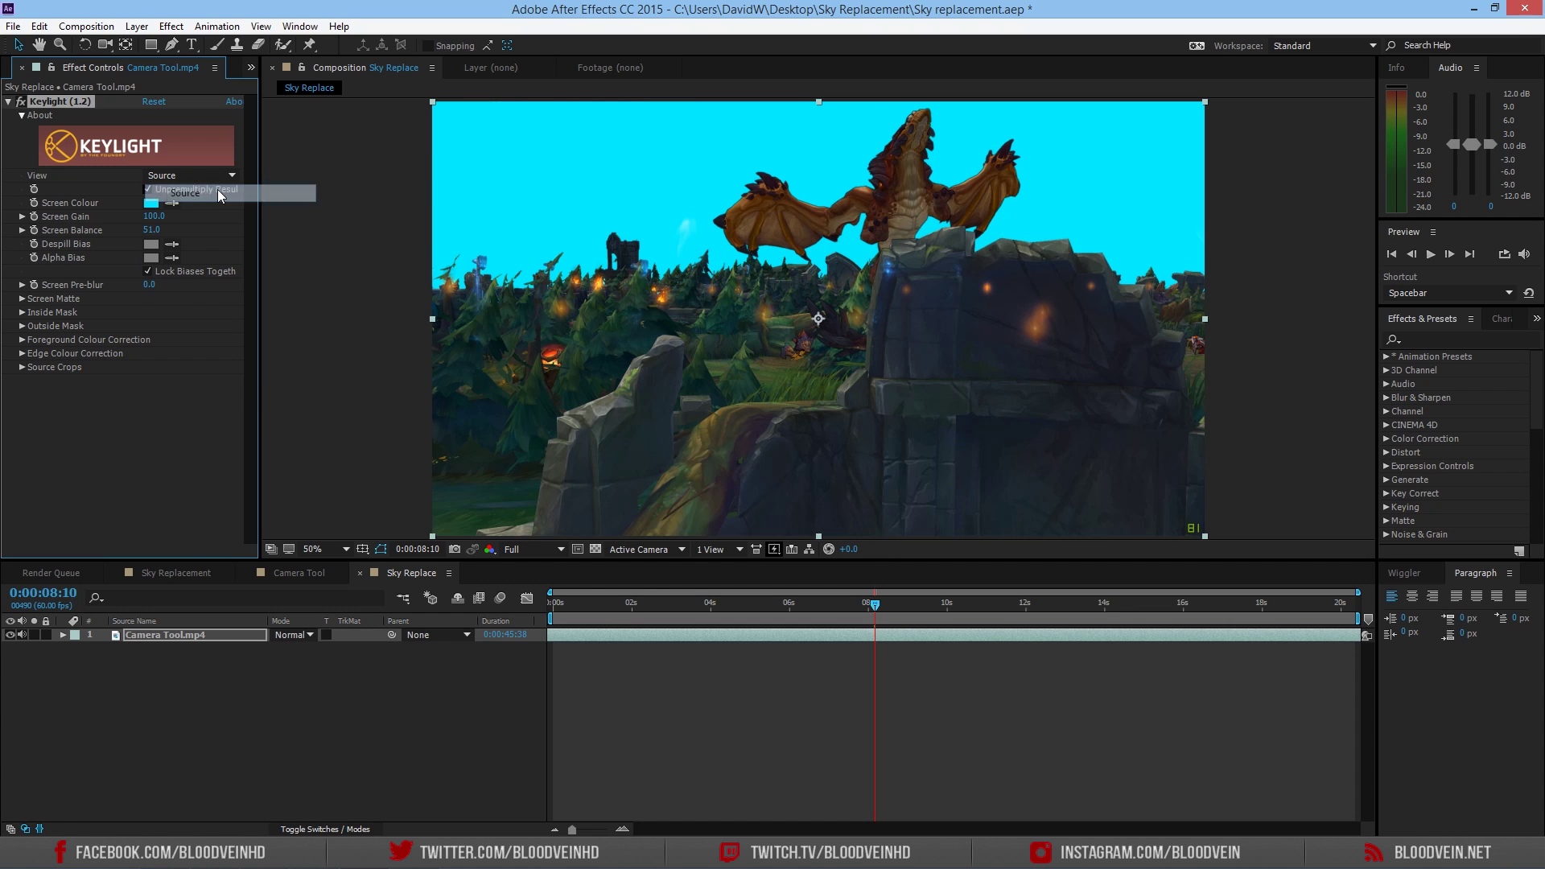
{"action": "left_click", "coordinate": [230, 176]}
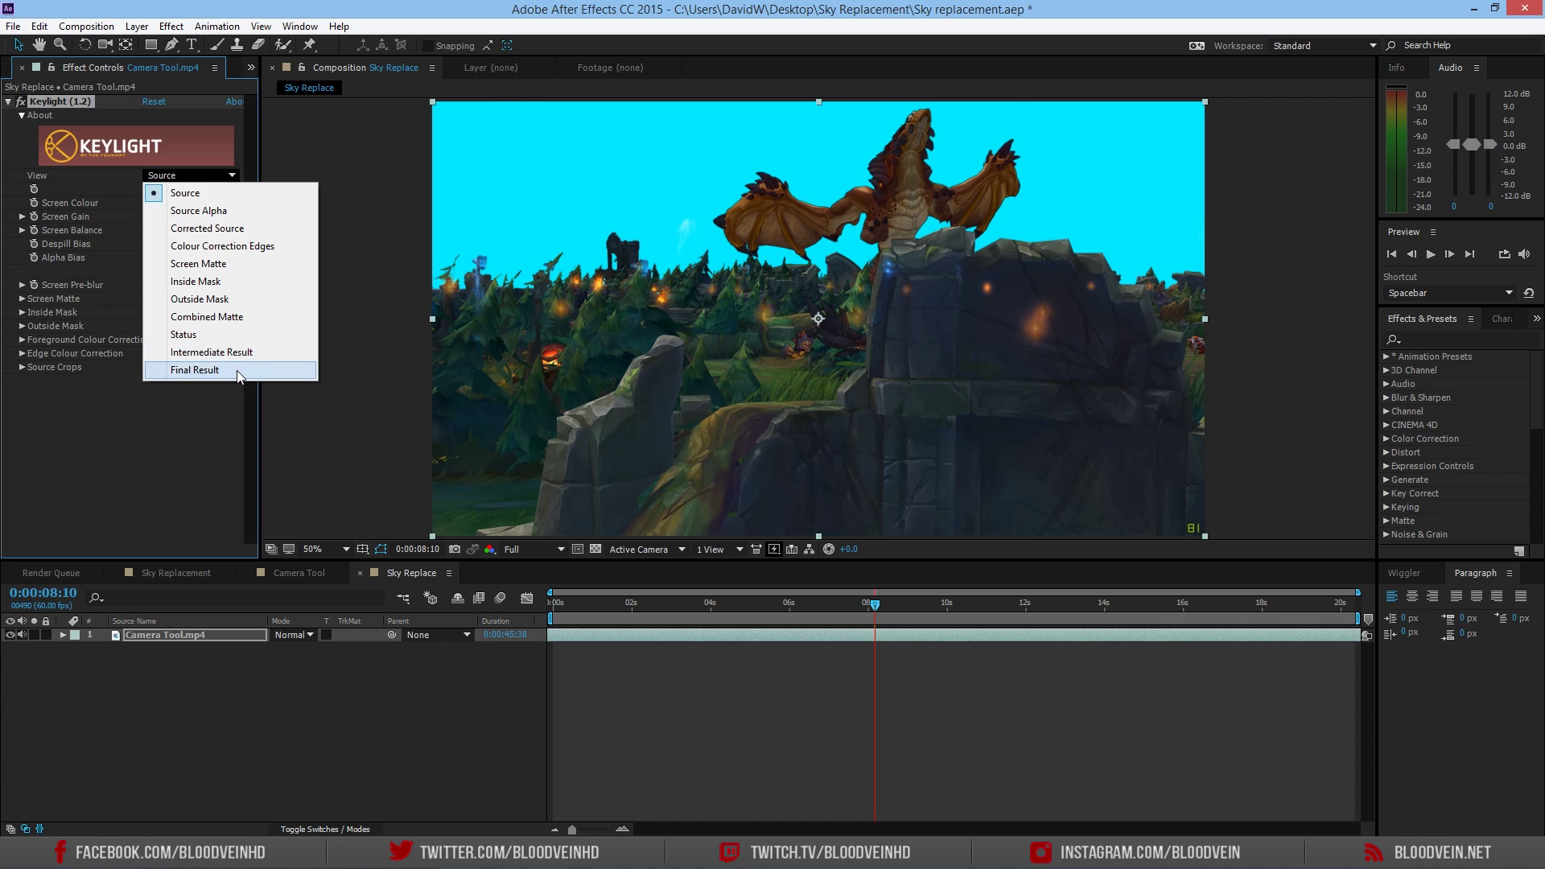
{"action": "left_click", "coordinate": [239, 376]}
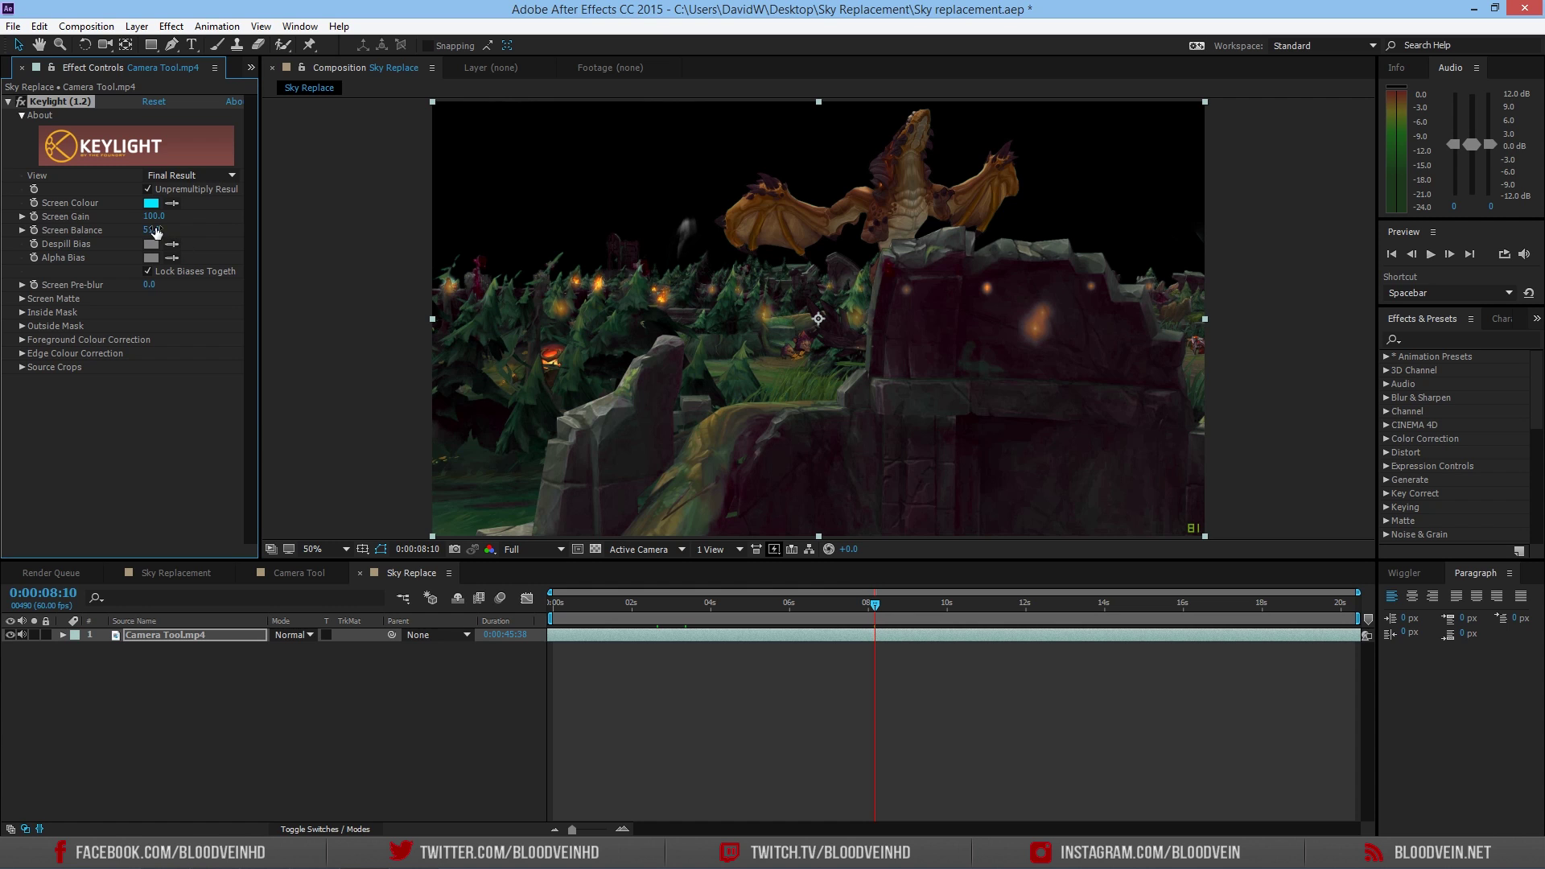
Step: Set Keylight's Screen Gain to 100 and Screen Balance to 49
{"action": "left_click_drag", "start_coordinate": [153, 215], "coordinate": [227, 209]}
{"action": "left_click_drag", "start_coordinate": [429, 214], "coordinate": [314, 230]}
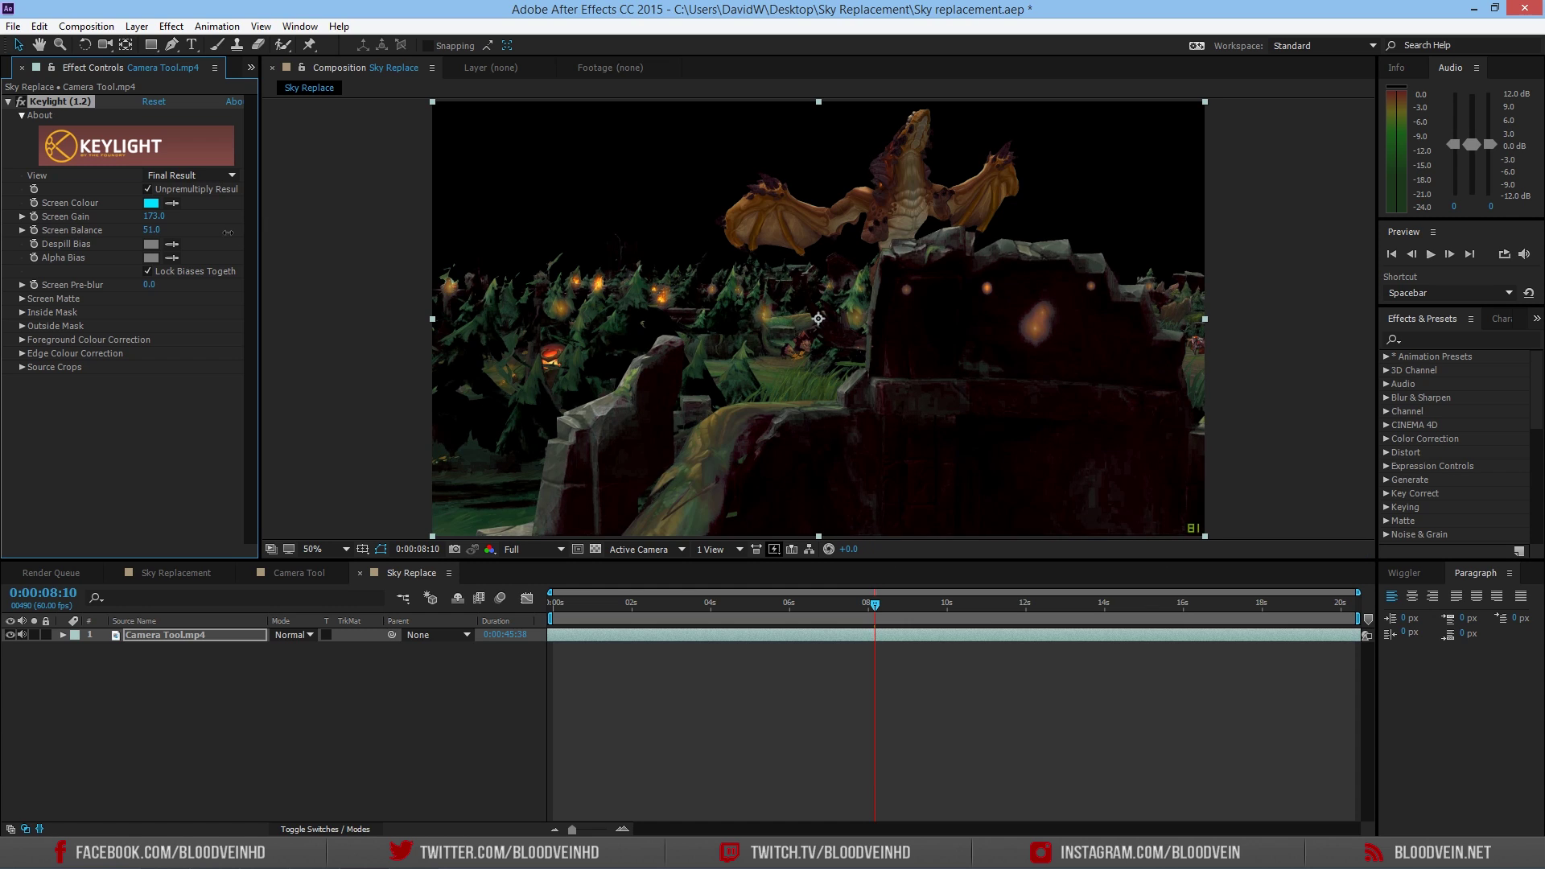
{"action": "left_click", "coordinate": [154, 215]}
{"action": "type", "text": "100"}
{"action": "key", "text": "Return"}
{"action": "left_click", "coordinate": [149, 230]}
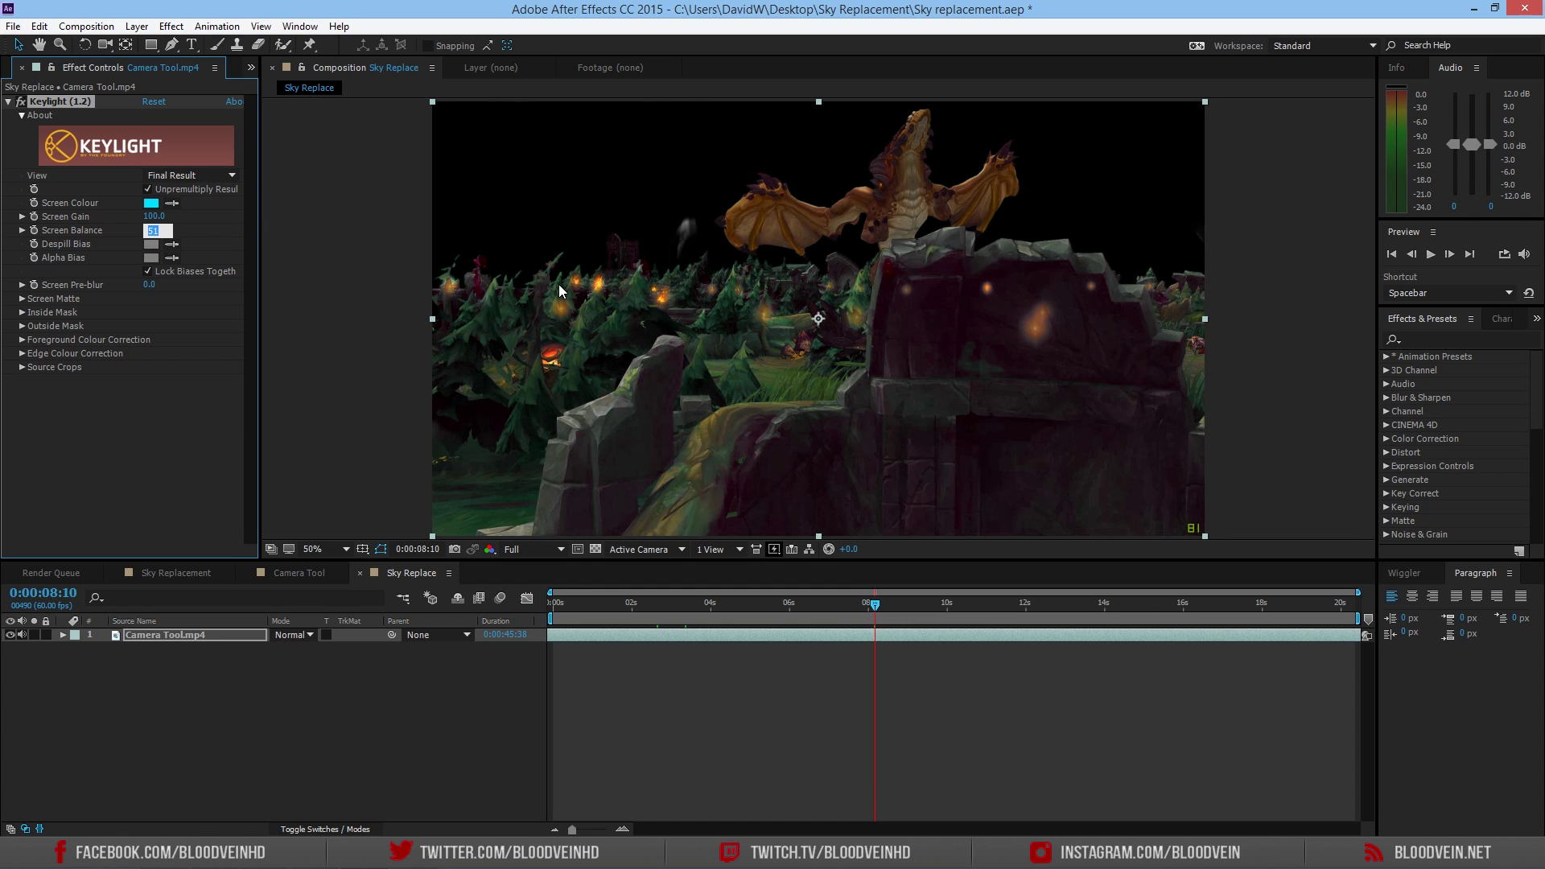
{"action": "key", "text": "Return"}
{"action": "left_click", "coordinate": [166, 635]}
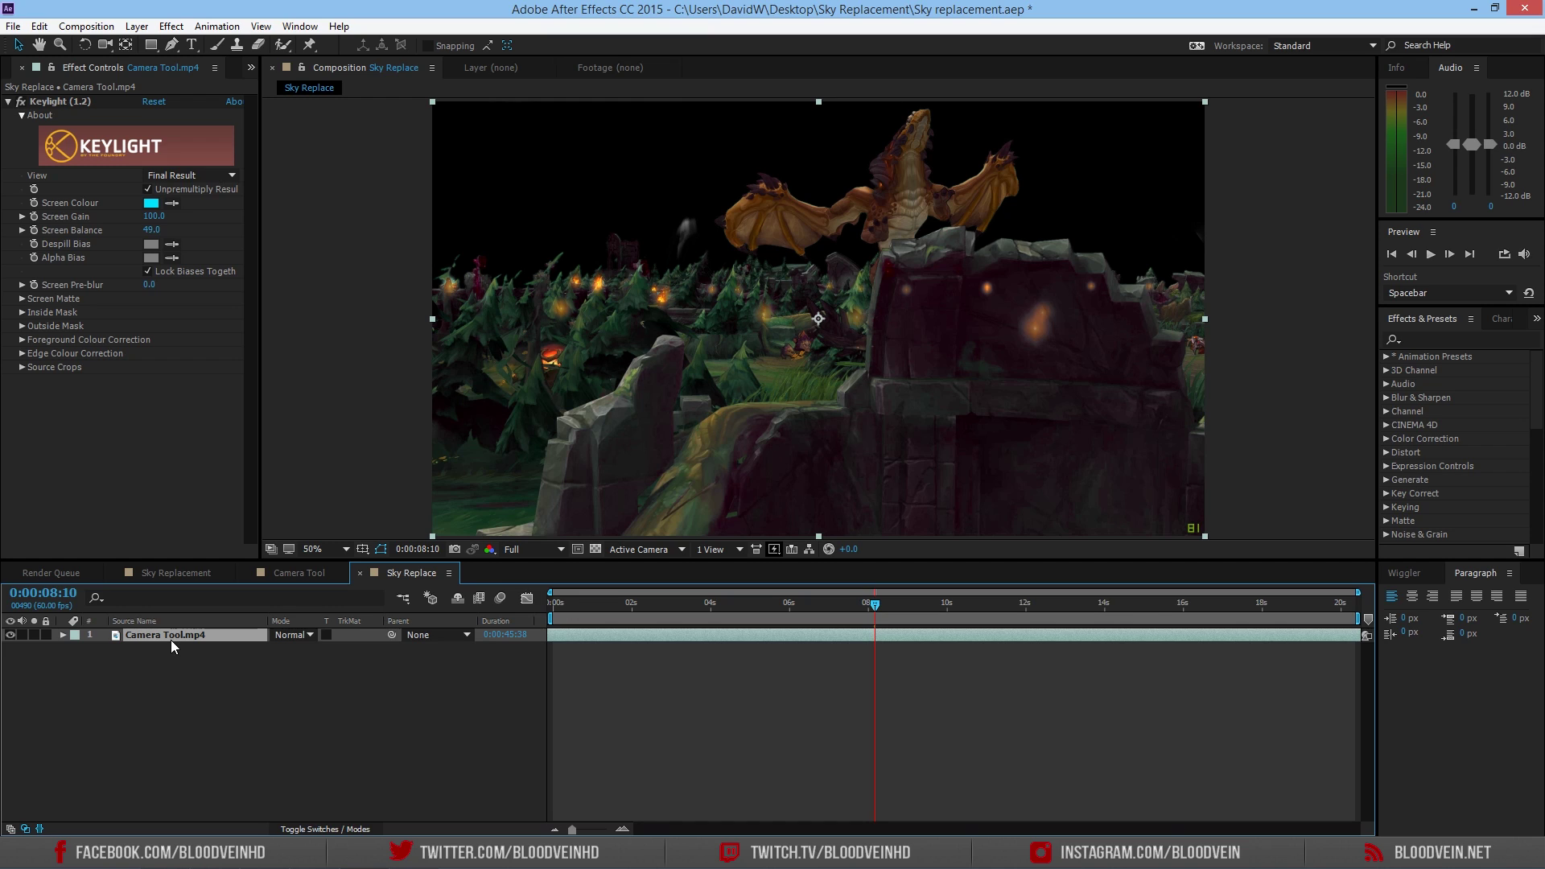
Step: Duplicate the keyed footage layer, add 04.mov as layer 3, and scale it to 329.8%
{"action": "key", "text": "ctrl+d"}
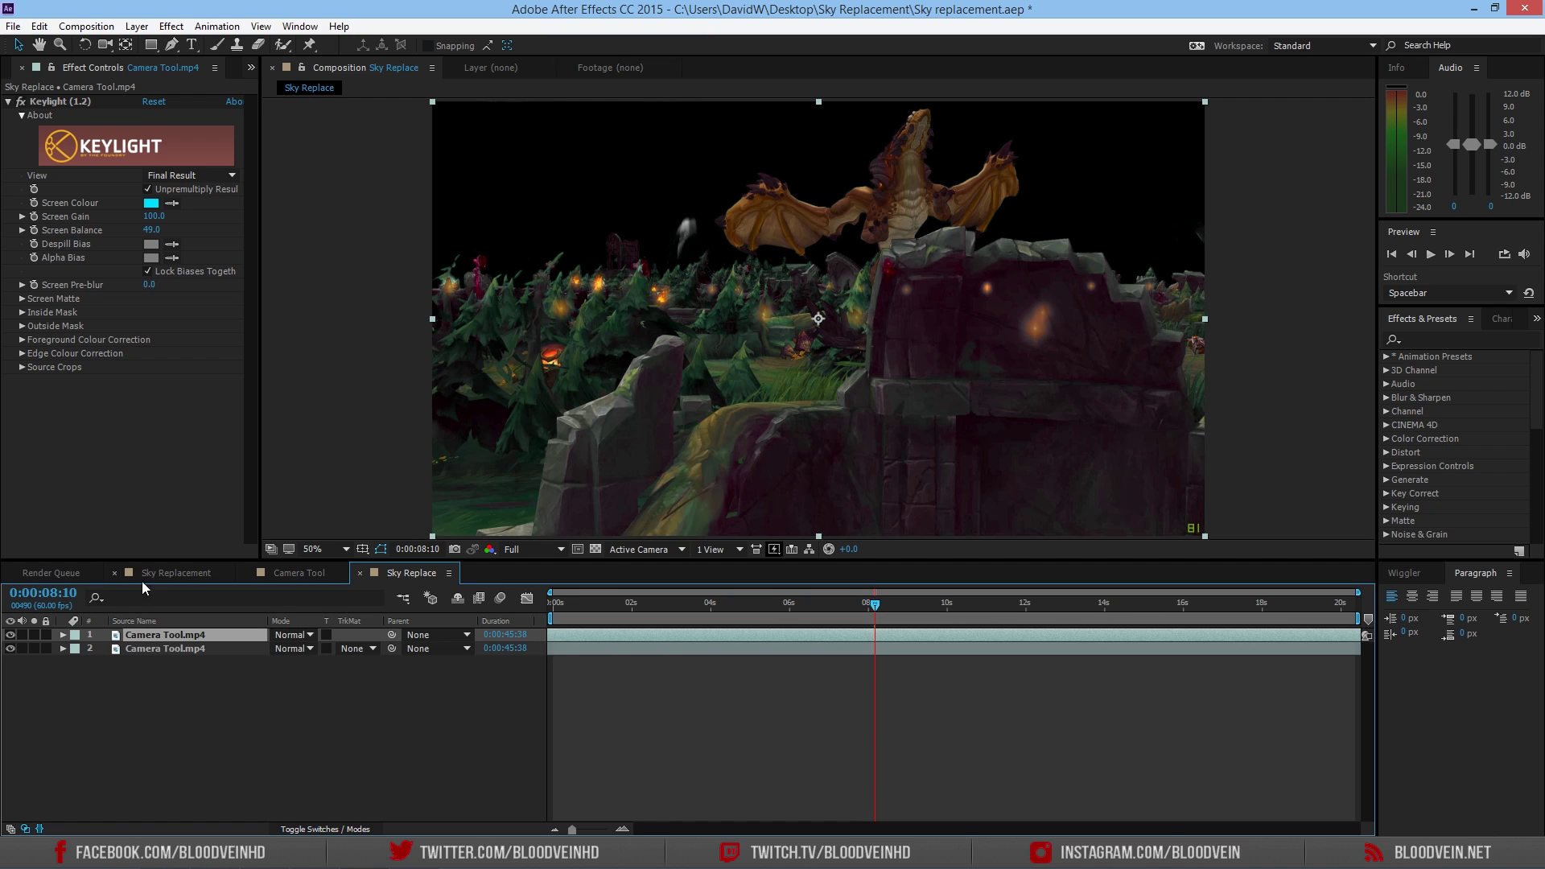
{"action": "left_click", "coordinate": [7, 79]}
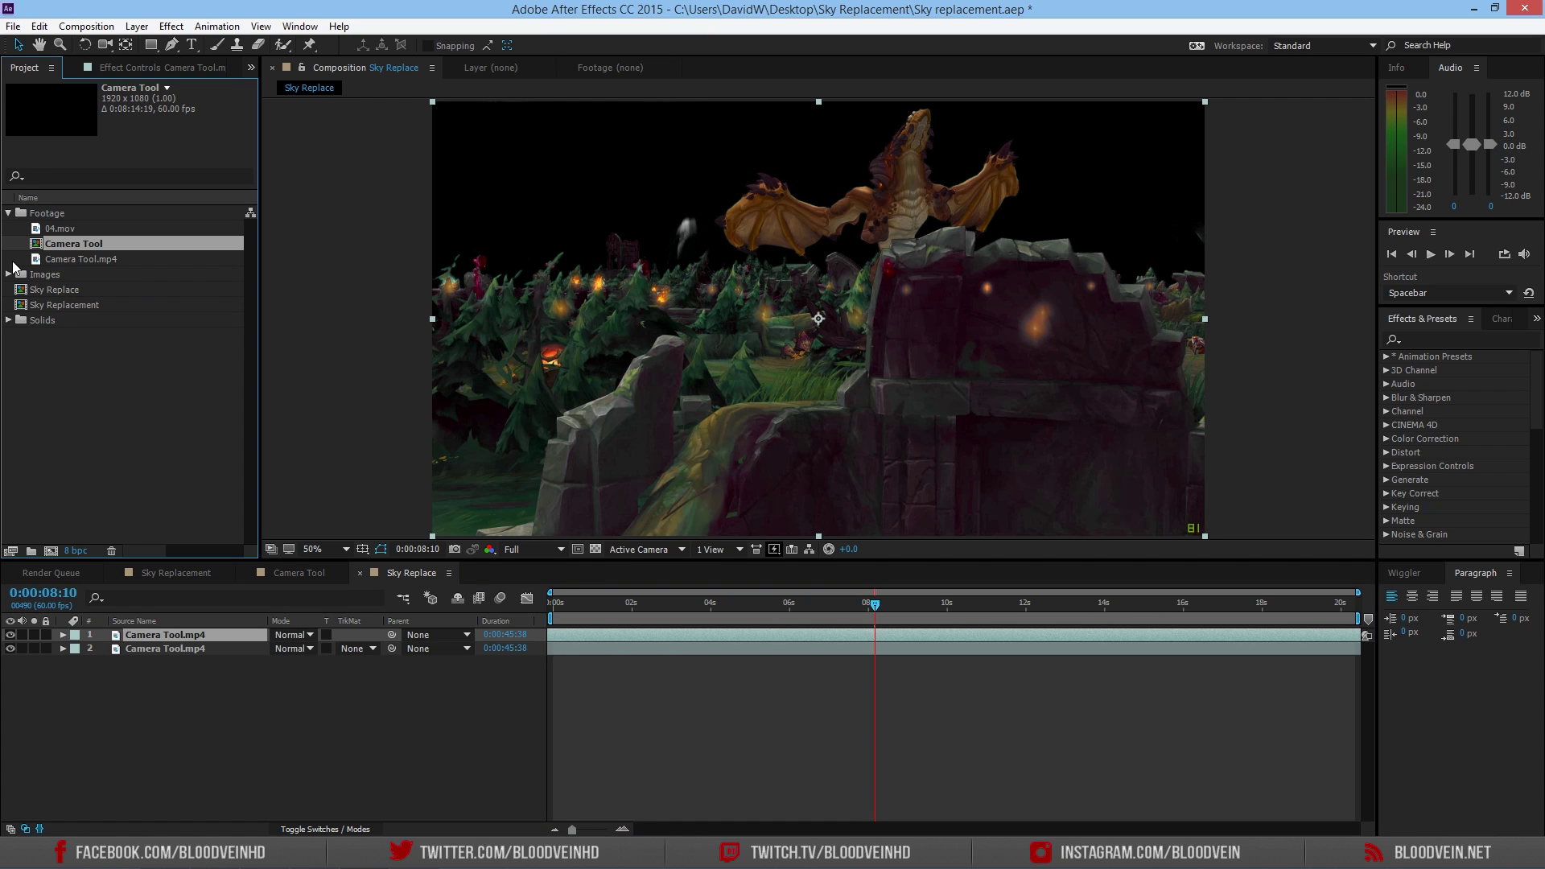
{"action": "left_click", "coordinate": [76, 229]}
{"action": "left_click_drag", "start_coordinate": [78, 233], "coordinate": [483, 676]}
{"action": "key", "text": "s"}
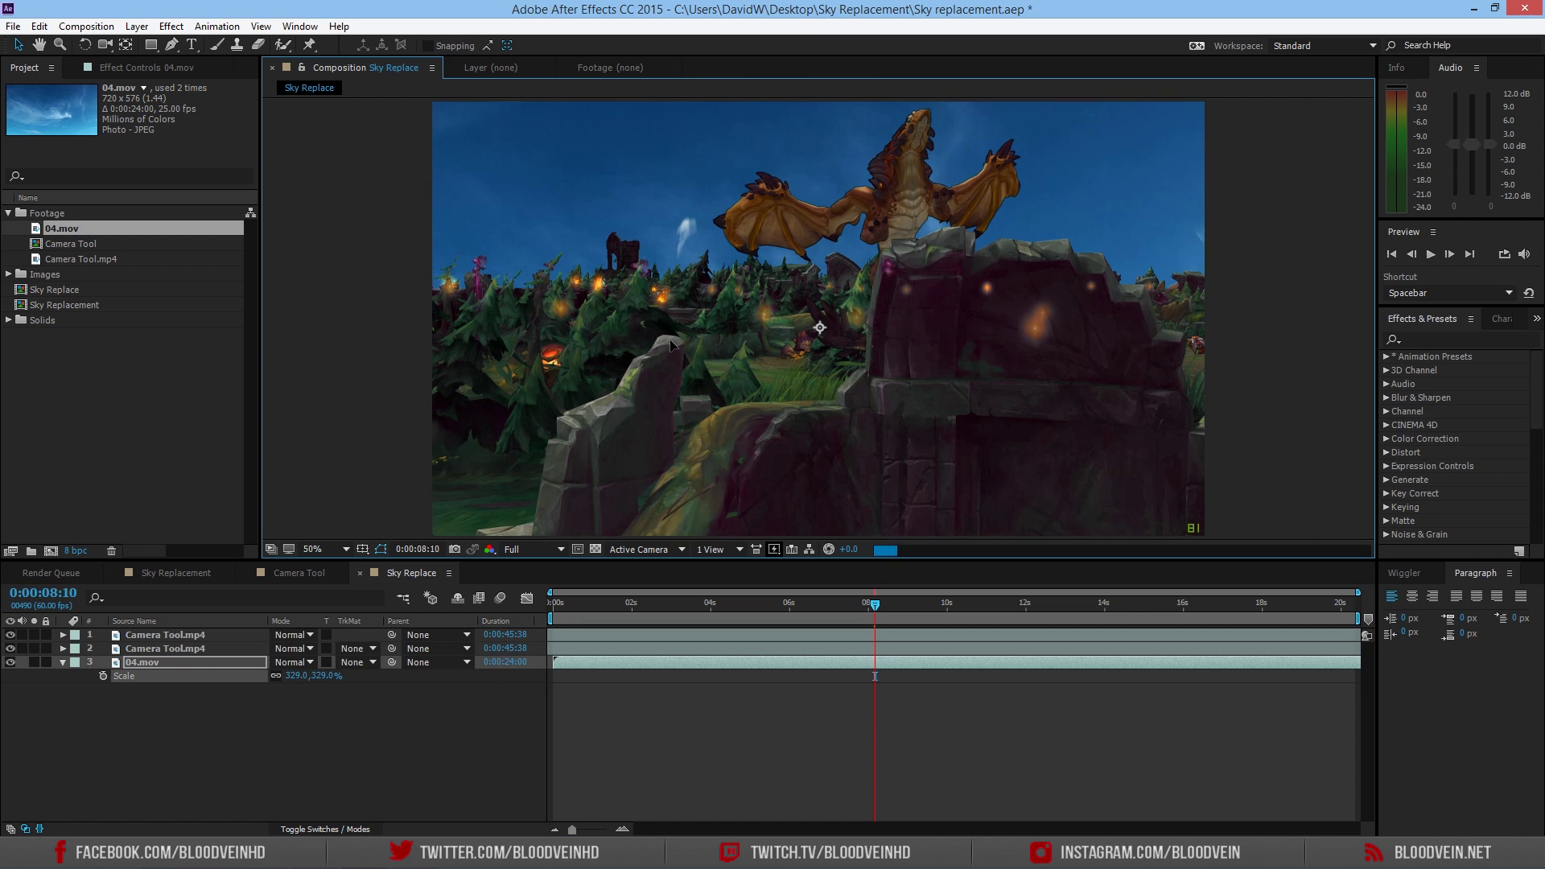
{"action": "left_click_drag", "start_coordinate": [672, 337], "coordinate": [679, 460]}
{"action": "key", "text": "period"}
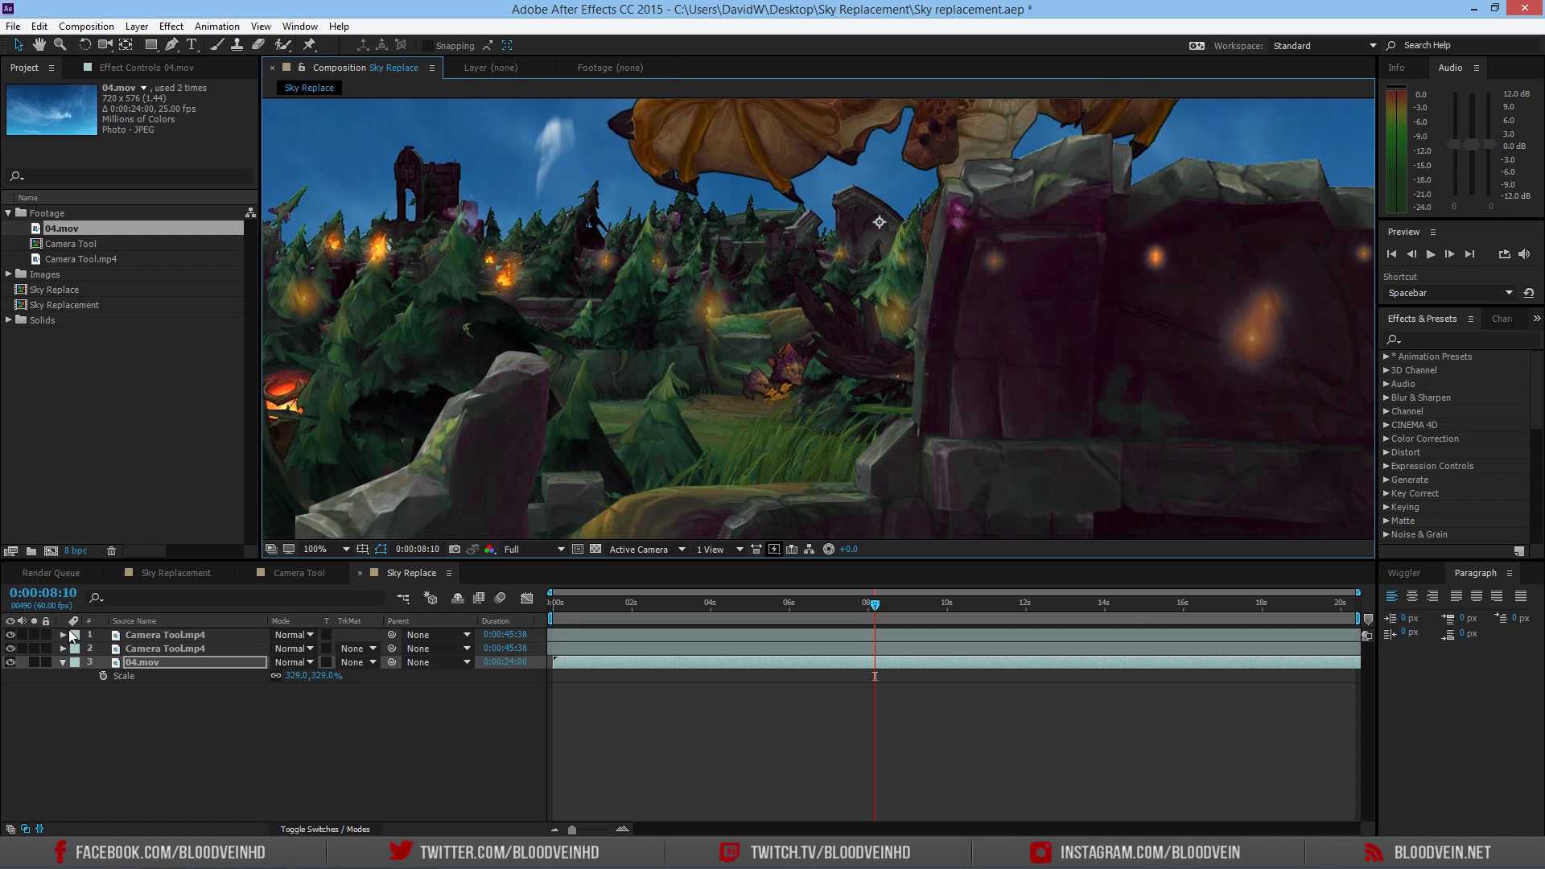
Step: Toggle the 04.mov sky layer's visibility on and off to compare the composite
{"action": "left_click", "coordinate": [10, 663]}
{"action": "left_click", "coordinate": [10, 662]}
{"action": "left_click", "coordinate": [11, 662]}
{"action": "left_click", "coordinate": [10, 663]}
{"action": "left_click", "coordinate": [10, 662]}
{"action": "left_click", "coordinate": [10, 662]}
{"action": "left_click", "coordinate": [11, 663]}
{"action": "left_click", "coordinate": [11, 662]}
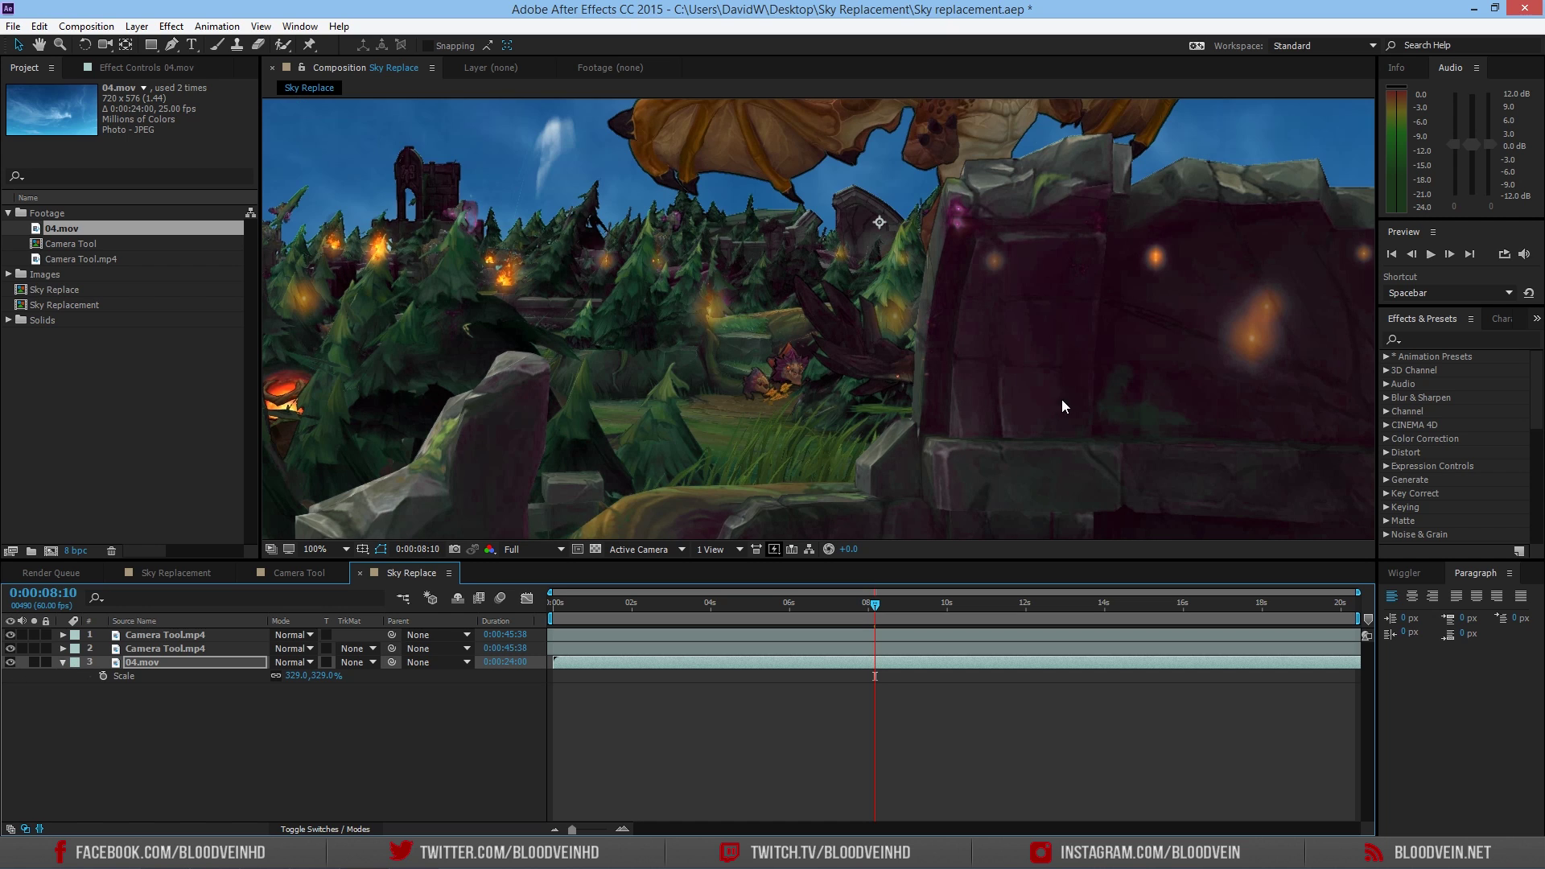
{"action": "key", "text": "comma"}
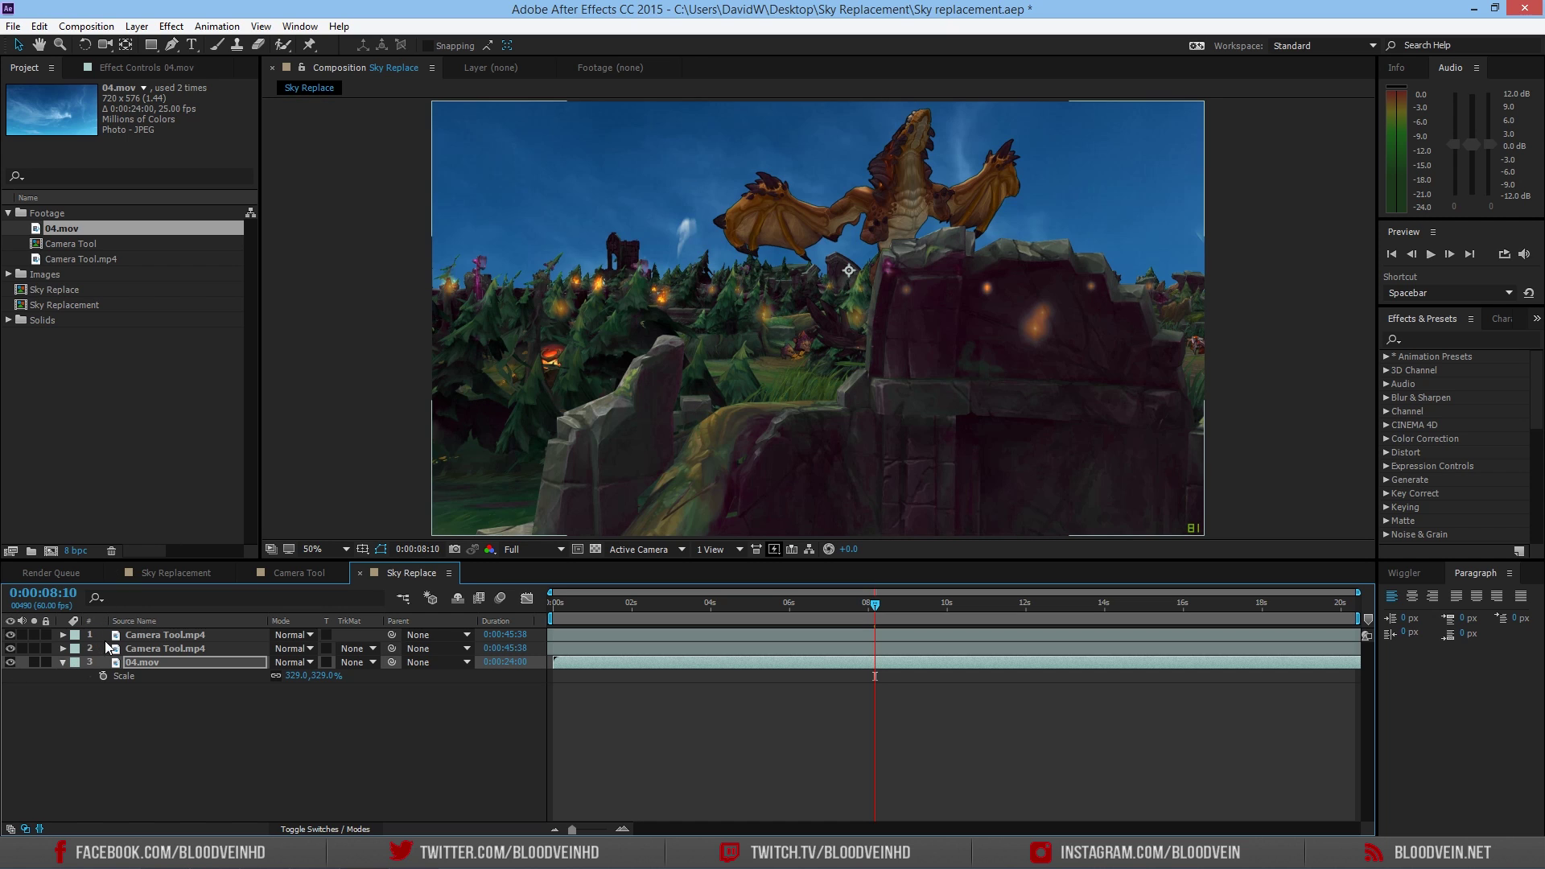
Step: Compare the top Camera Tool.mp4 layer with Keylight on and off, then delete the 04.mov layer
{"action": "left_click", "coordinate": [137, 649]}
{"action": "left_click", "coordinate": [181, 635]}
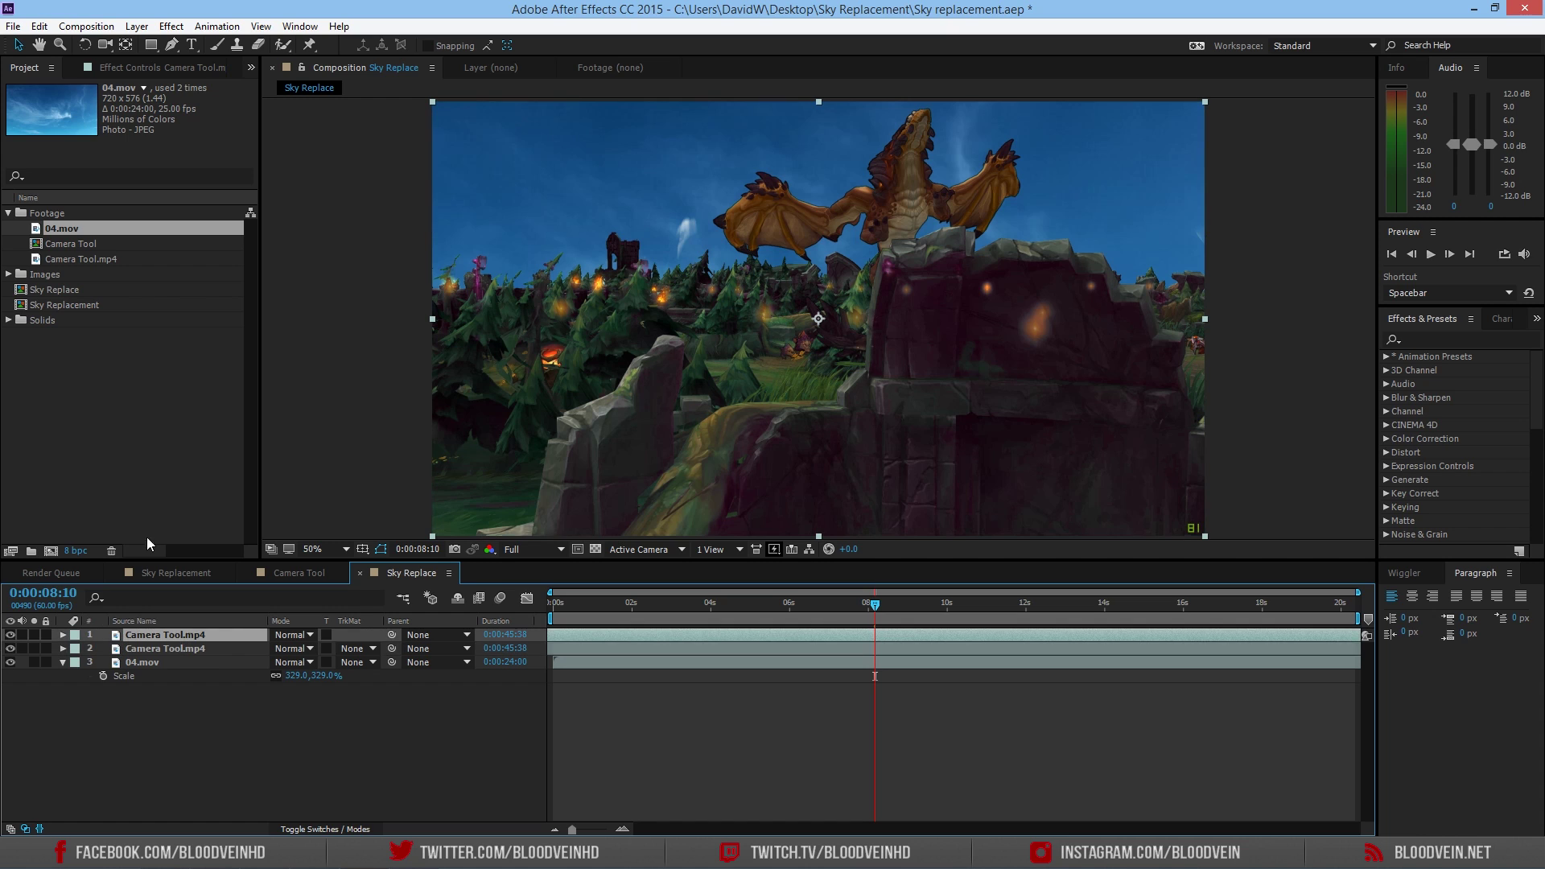
{"action": "left_click", "coordinate": [175, 67]}
{"action": "left_click", "coordinate": [21, 102]}
{"action": "left_click", "coordinate": [21, 102]}
{"action": "left_click", "coordinate": [21, 102]}
{"action": "left_click", "coordinate": [21, 102]}
{"action": "left_click", "coordinate": [21, 102]}
{"action": "left_click", "coordinate": [21, 102]}
{"action": "left_click", "coordinate": [21, 102]}
{"action": "left_click", "coordinate": [21, 103]}
{"action": "left_click", "coordinate": [21, 102]}
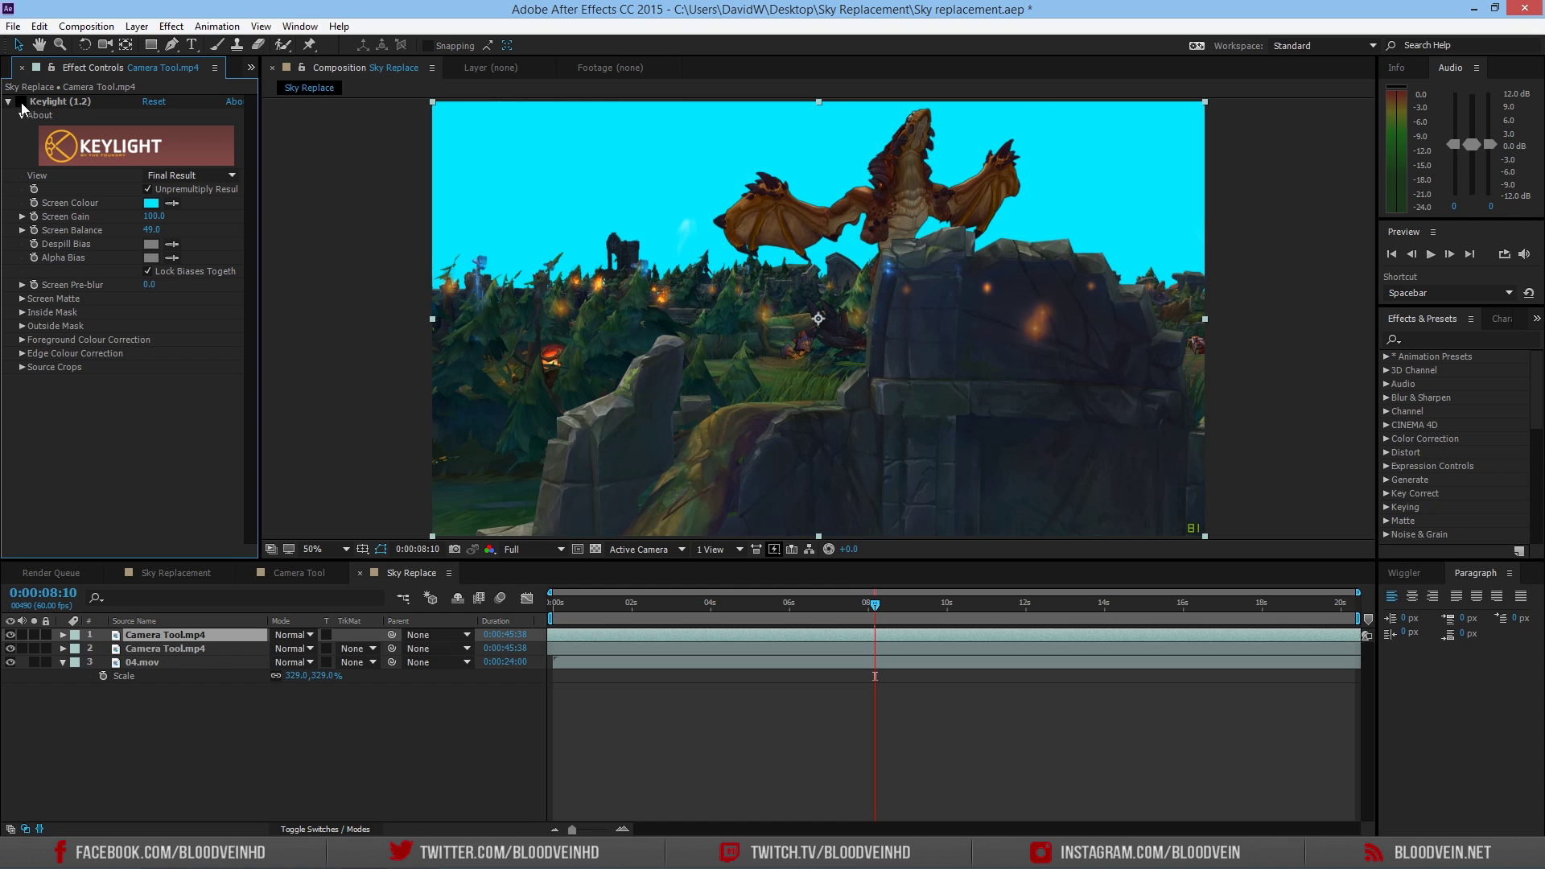
{"action": "left_click", "coordinate": [21, 102]}
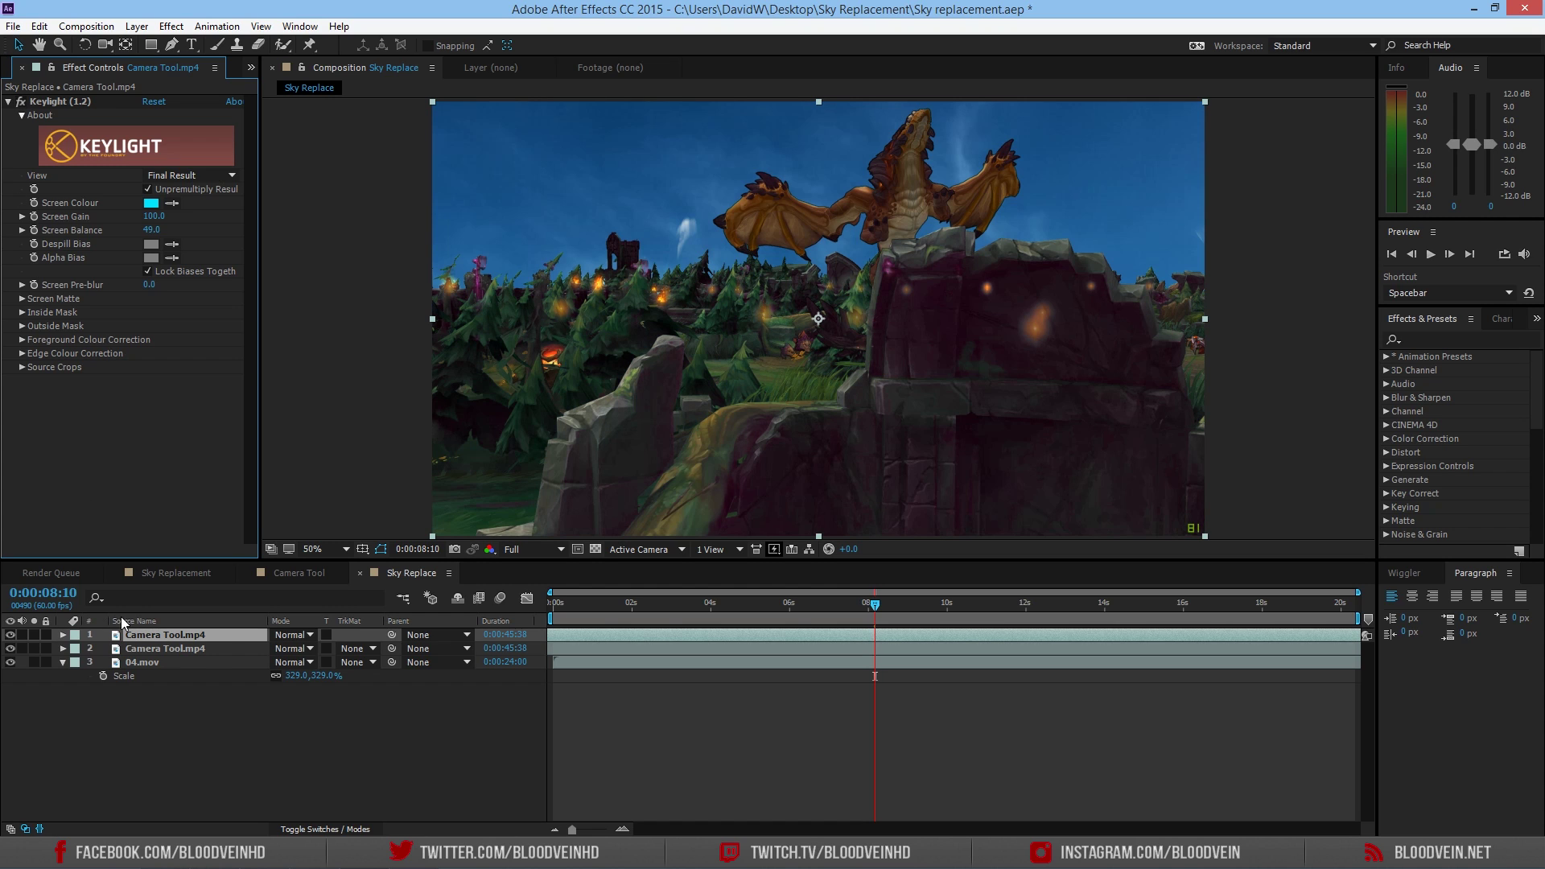
{"action": "left_click", "coordinate": [145, 661]}
{"action": "key", "text": "Delete"}
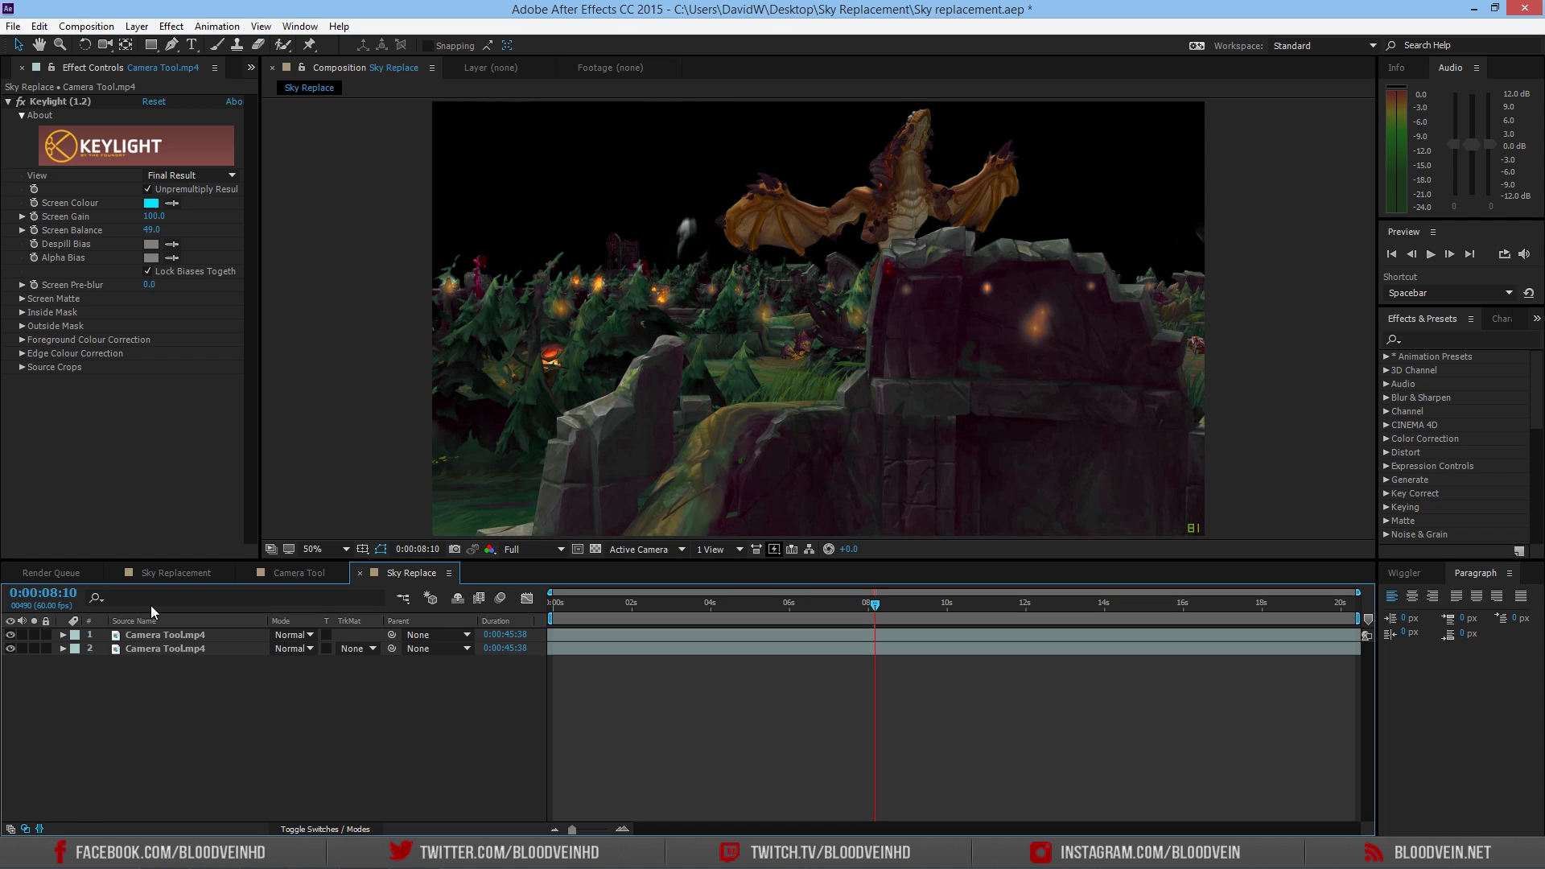
Step: With the Pen tool, select the top Camera Tool.mp4 layer at frame 0:00:00:56 to begin Mask 1
{"action": "left_click", "coordinate": [171, 45]}
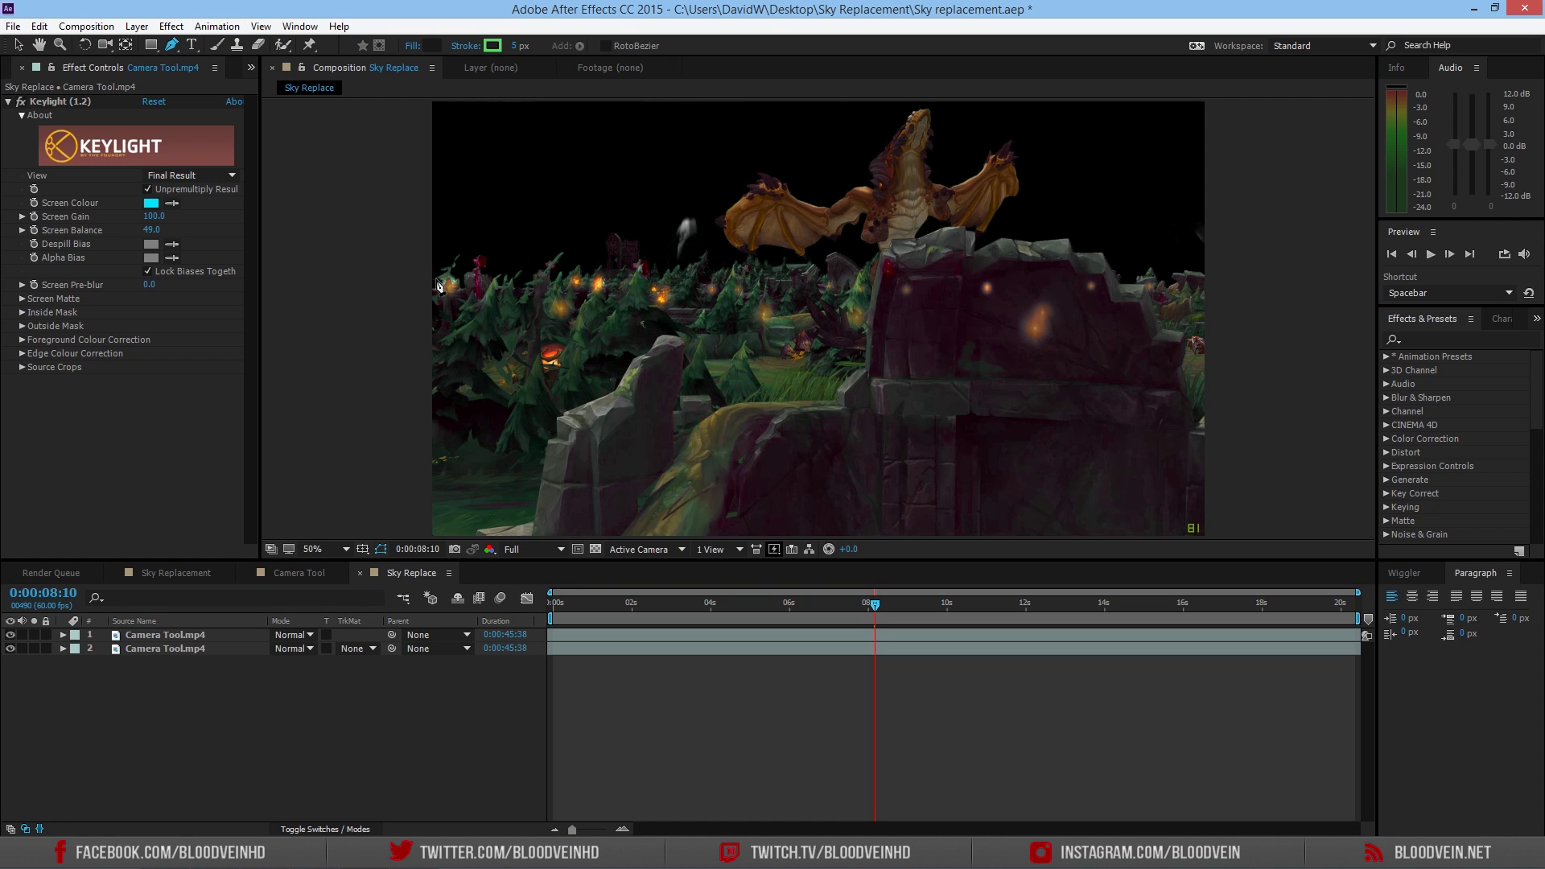
{"action": "left_click_drag", "start_coordinate": [625, 607], "coordinate": [591, 613]}
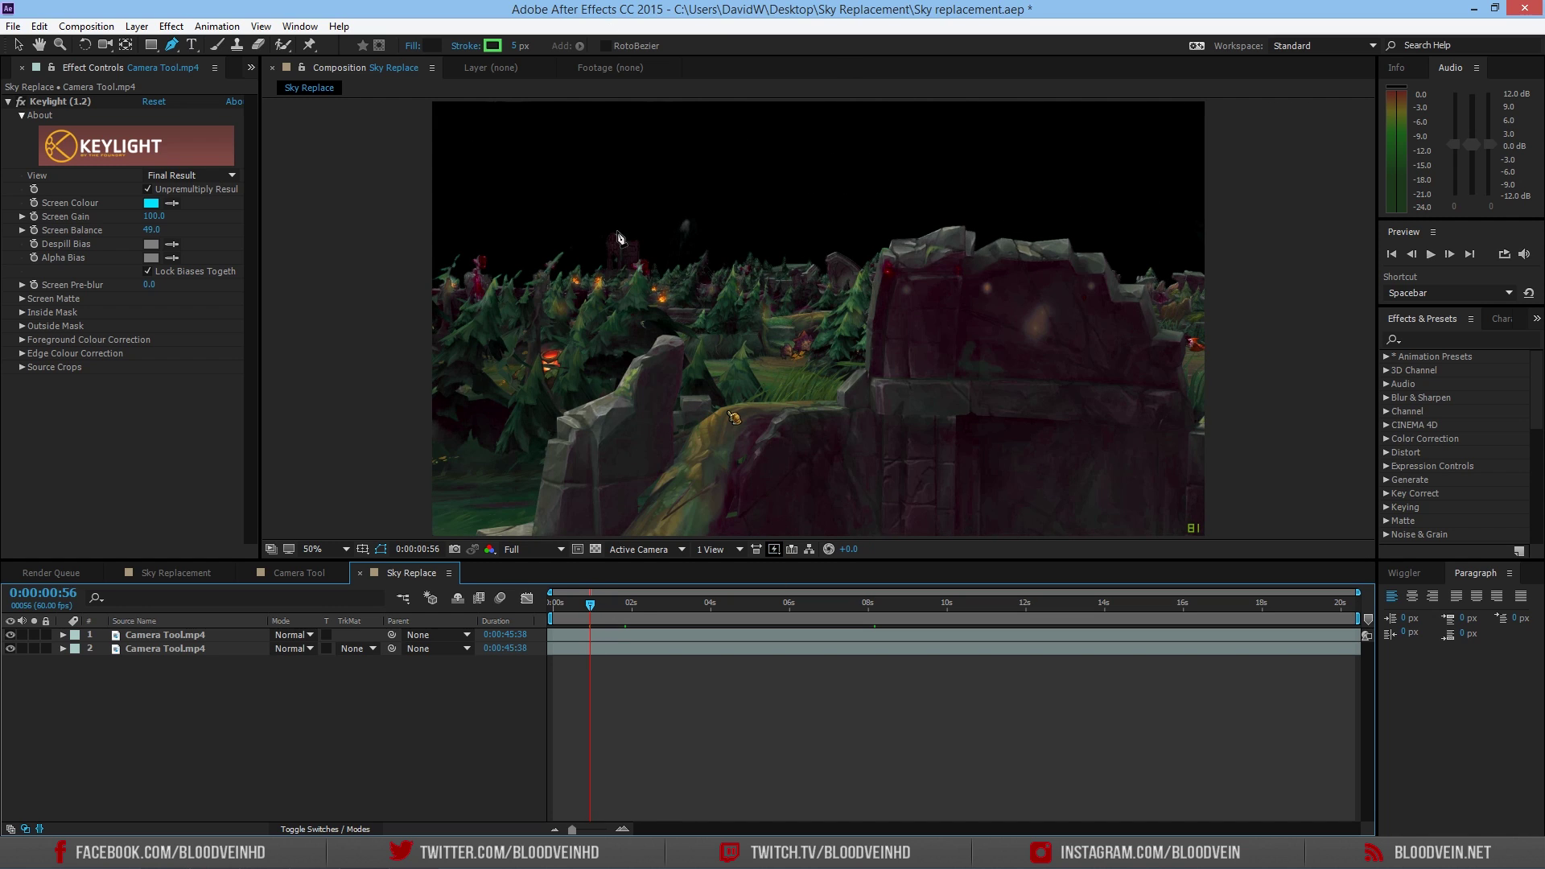
{"action": "left_click", "coordinate": [188, 635]}
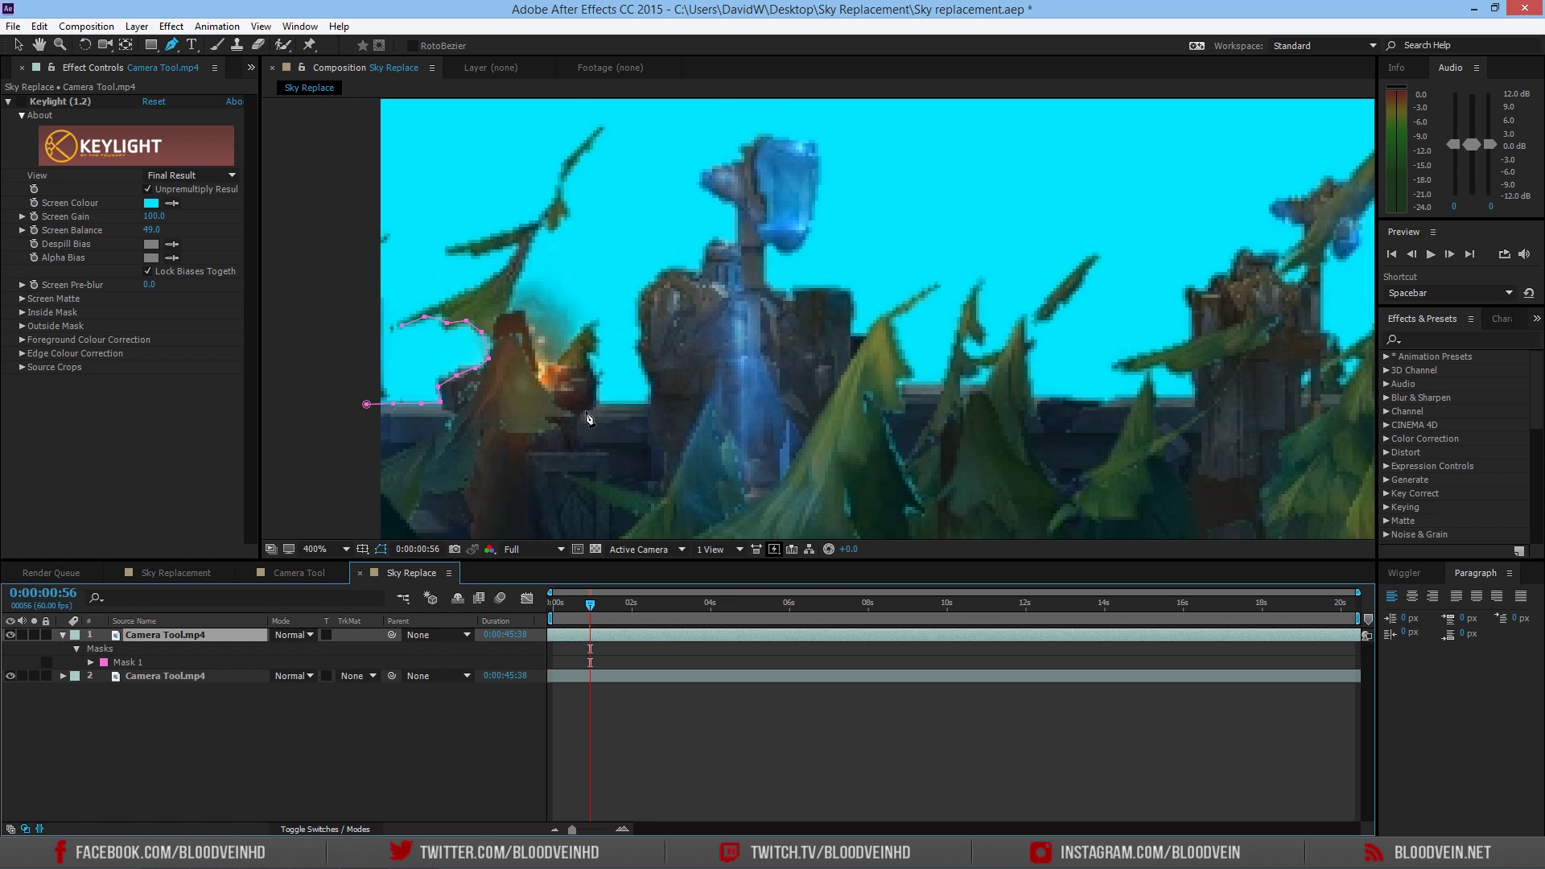
Step: Zoom out and start Mask 2 with points outlining the first tree tops
{"action": "key", "text": "comma"}
{"action": "key", "text": "comma"}
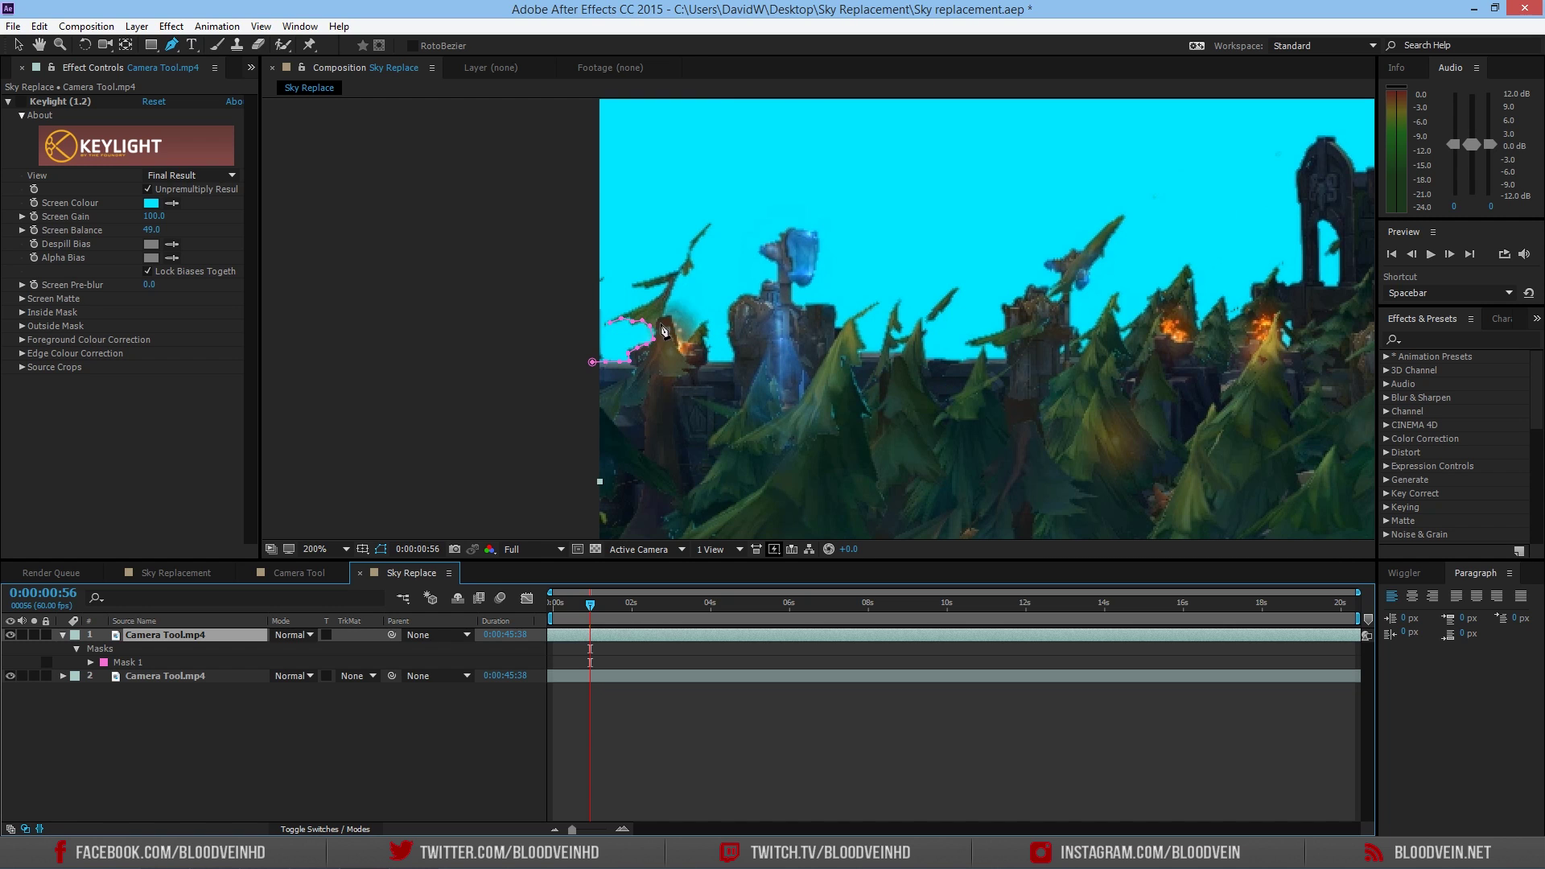
{"action": "left_click", "coordinate": [640, 311]}
{"action": "left_click", "coordinate": [663, 301]}
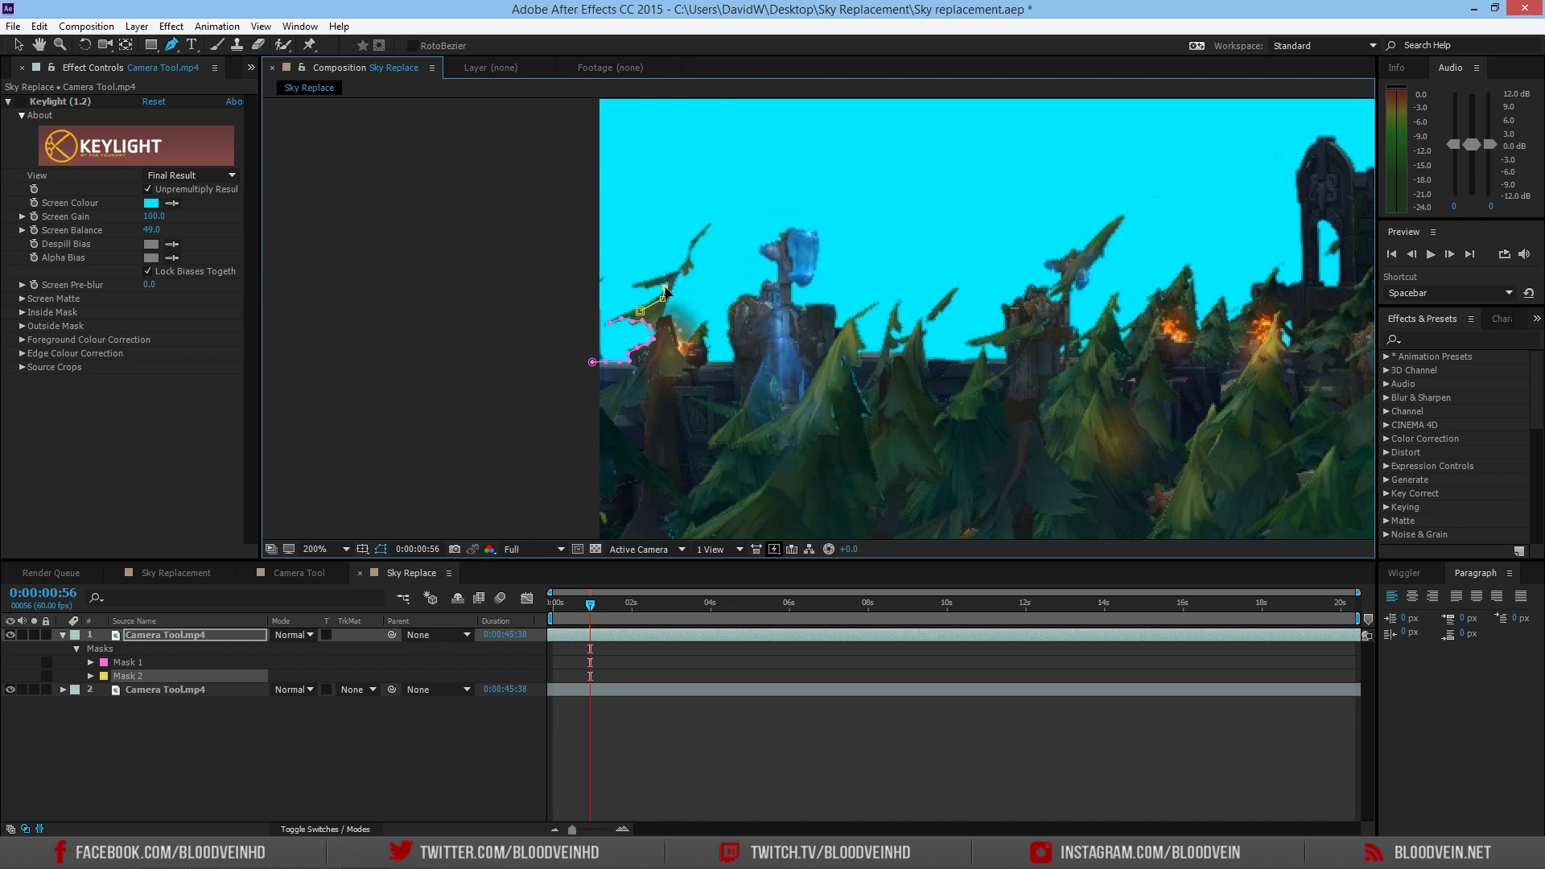
{"action": "left_click", "coordinate": [665, 320]}
{"action": "left_click", "coordinate": [673, 340]}
{"action": "left_click", "coordinate": [698, 331]}
{"action": "left_click", "coordinate": [705, 348]}
{"action": "left_click", "coordinate": [708, 369]}
{"action": "left_click", "coordinate": [722, 365]}
{"action": "left_click", "coordinate": [736, 361]}
{"action": "left_click", "coordinate": [733, 338]}
{"action": "left_click", "coordinate": [730, 316]}
Step: Continue Mask 2 up and right along the treeline around the next tree
{"action": "left_click", "coordinate": [736, 303]}
{"action": "left_click", "coordinate": [754, 297]}
{"action": "left_click", "coordinate": [769, 296]}
{"action": "left_click", "coordinate": [784, 300]}
{"action": "left_click", "coordinate": [814, 307]}
{"action": "left_click", "coordinate": [846, 332]}
{"action": "left_click", "coordinate": [853, 320]}
Step: Draw Mask 3 enclosing the frame's lower area, closing it beside its start point
{"action": "left_click", "coordinate": [860, 352]}
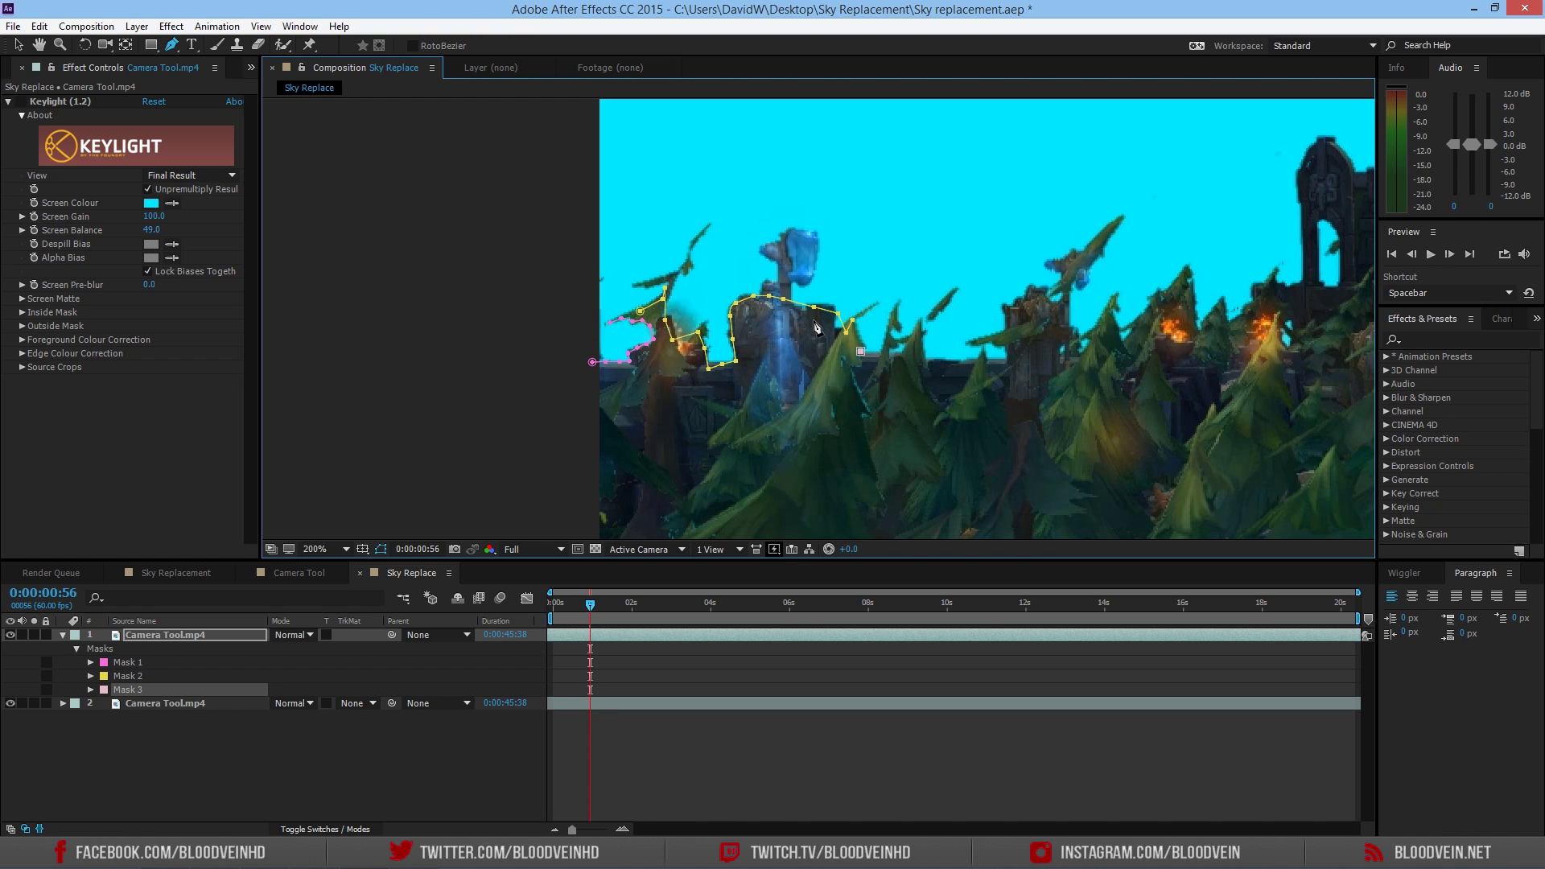
{"action": "scroll", "coordinate": [978, 367], "scroll_direction": "down", "scroll_amount": 6}
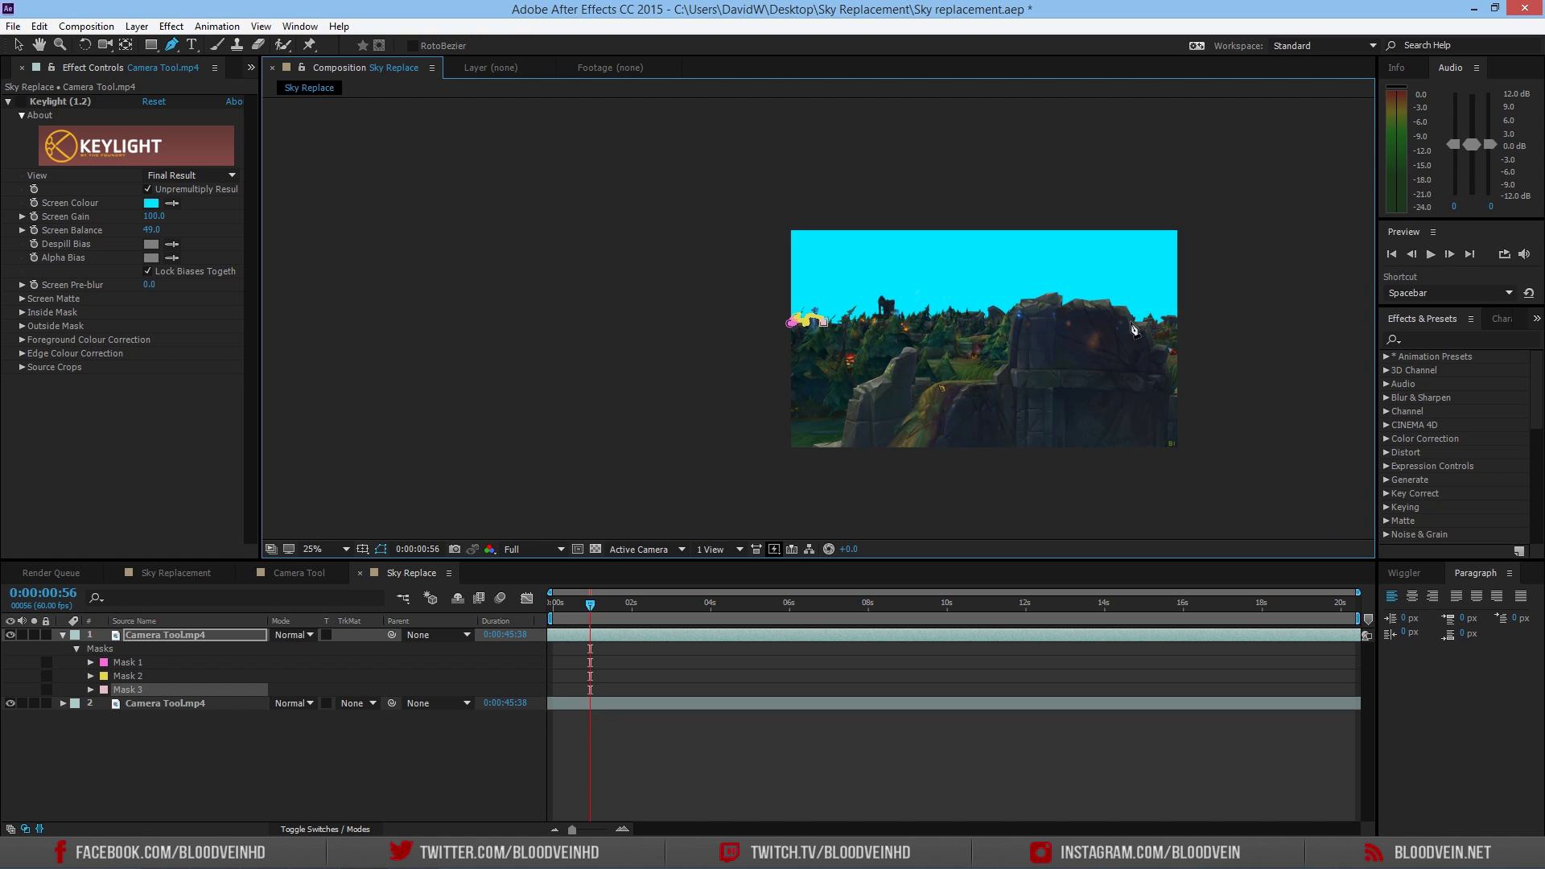
{"action": "left_click", "coordinate": [1037, 321]}
{"action": "left_click", "coordinate": [1138, 329]}
{"action": "left_click", "coordinate": [1188, 372]}
{"action": "left_click", "coordinate": [1212, 425]}
{"action": "left_click", "coordinate": [1156, 491]}
{"action": "left_click", "coordinate": [929, 504]}
{"action": "left_click", "coordinate": [792, 505]}
{"action": "left_click", "coordinate": [754, 346]}
{"action": "left_click", "coordinate": [788, 330]}
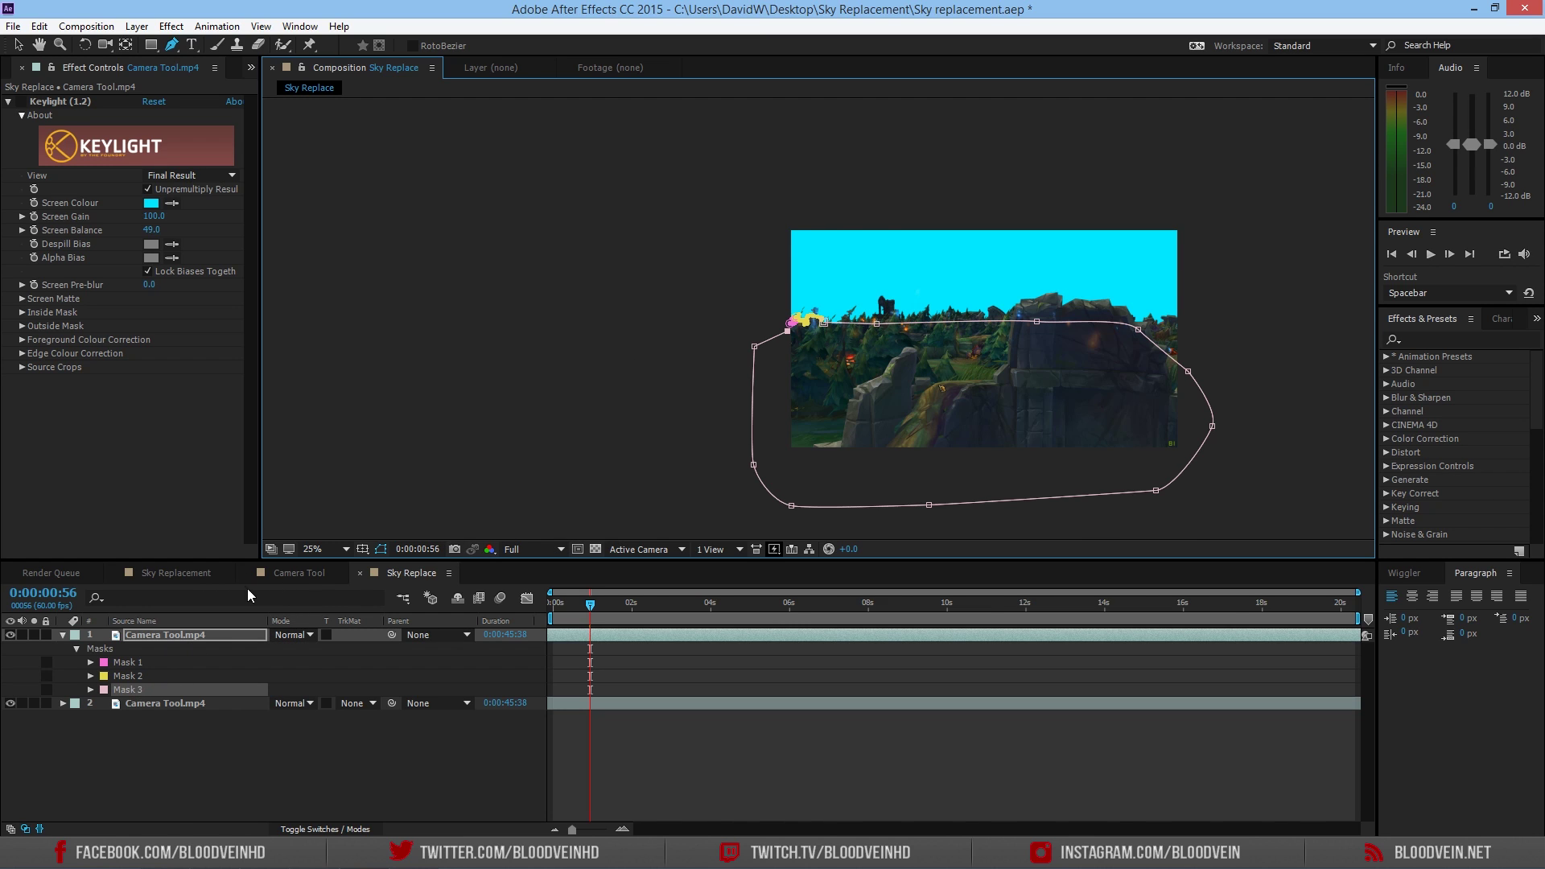
{"action": "left_click", "coordinate": [299, 573]}
Step: In Sky Replacement, reveal Masks 1–4 (1 Add, 2–4 Subtract) on the Camera Tool.mp4 layer
{"action": "left_click", "coordinate": [204, 577]}
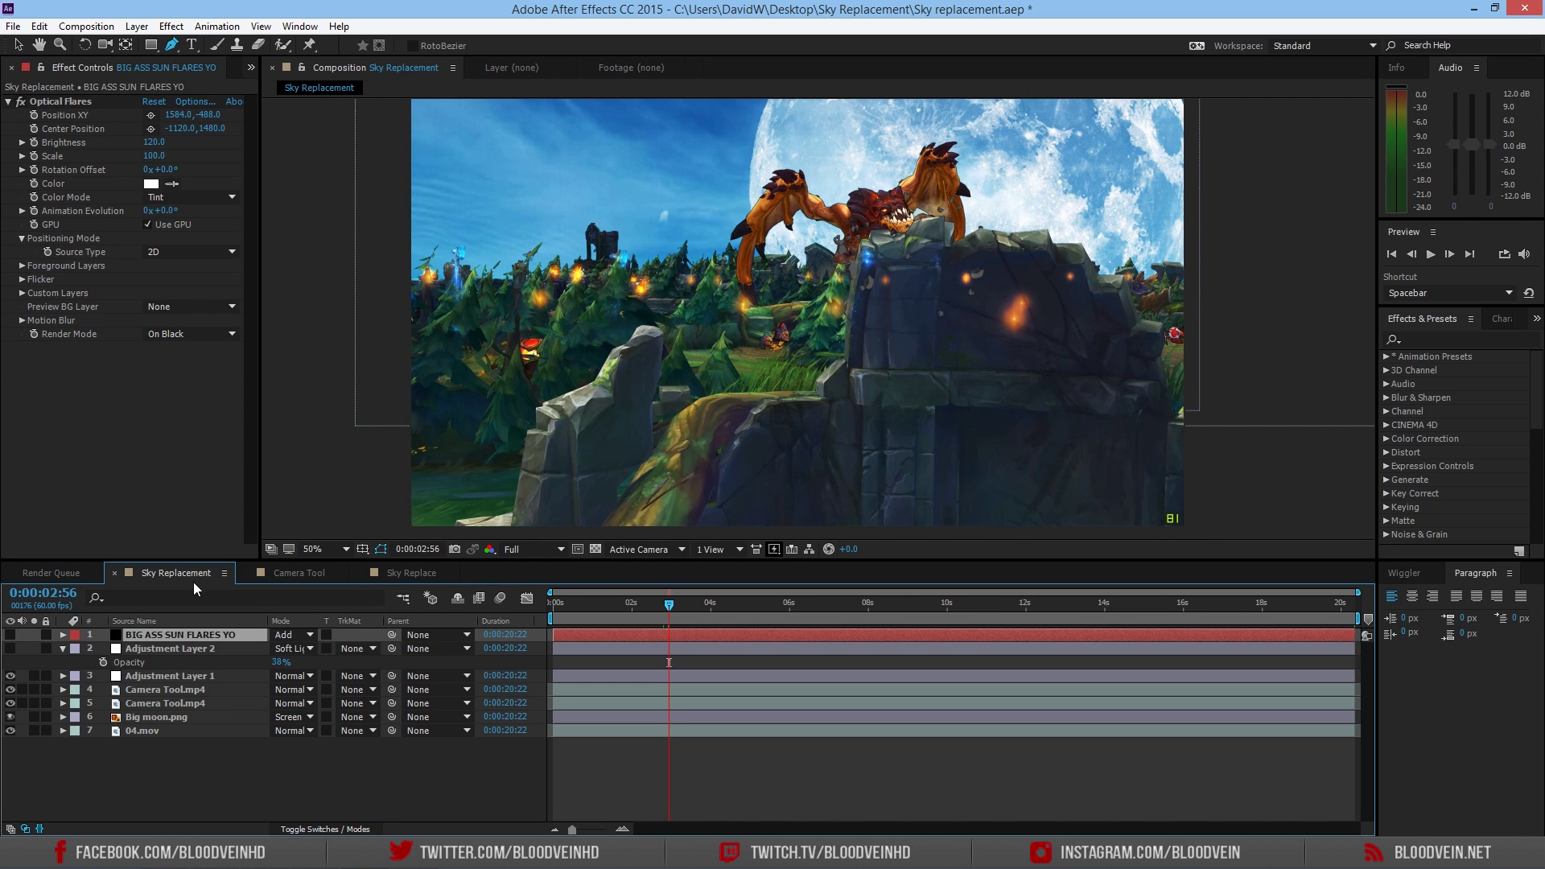
{"action": "left_click", "coordinate": [161, 691]}
{"action": "key", "text": "m"}
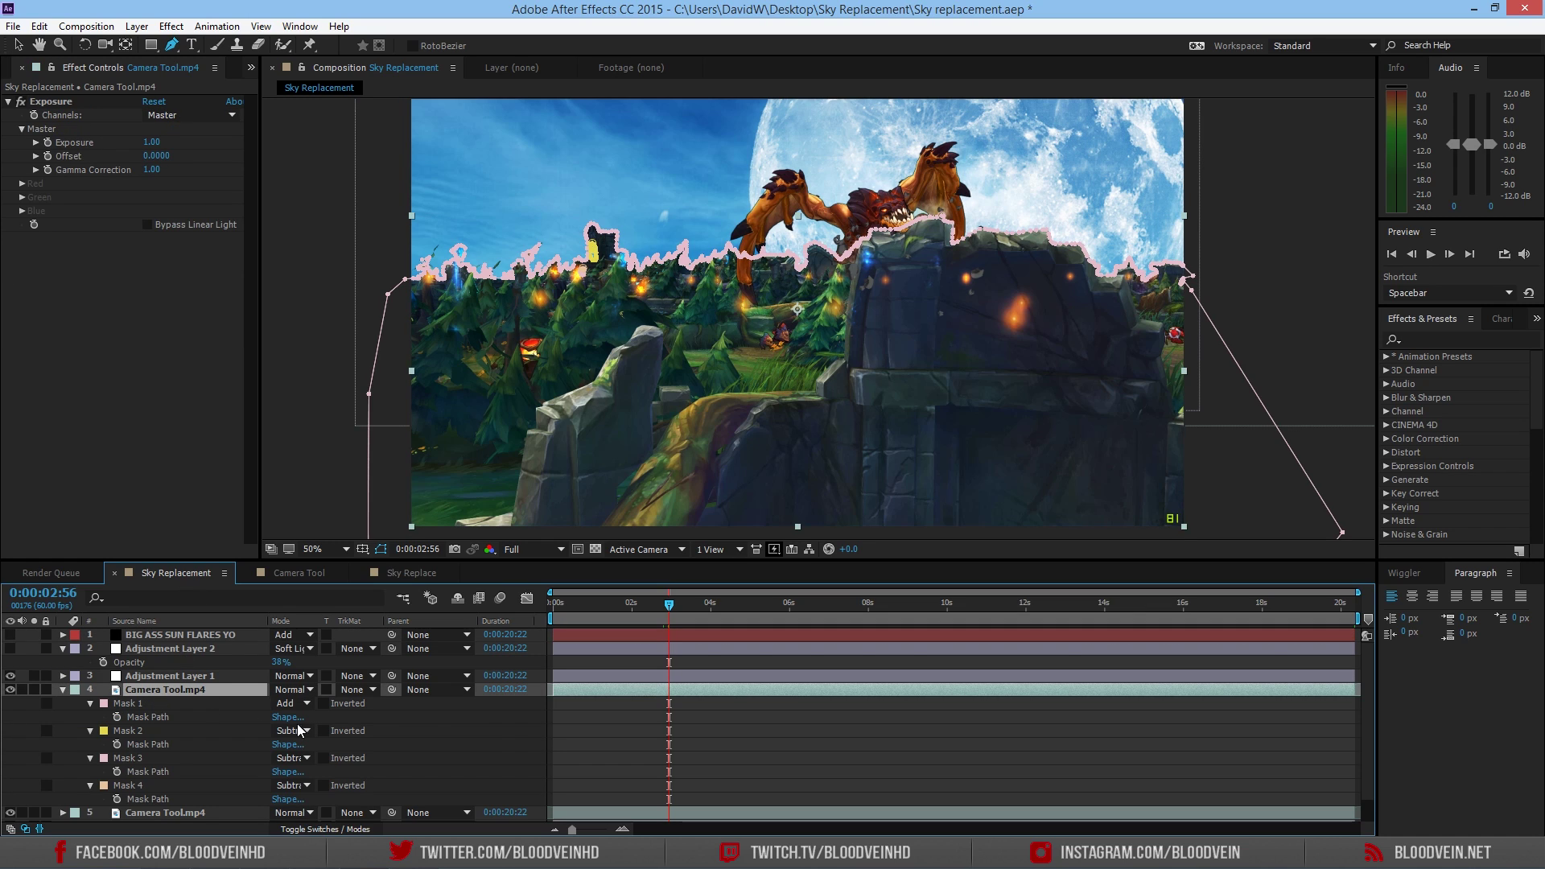
{"action": "scroll", "coordinate": [297, 683], "scroll_direction": "down", "scroll_amount": 1}
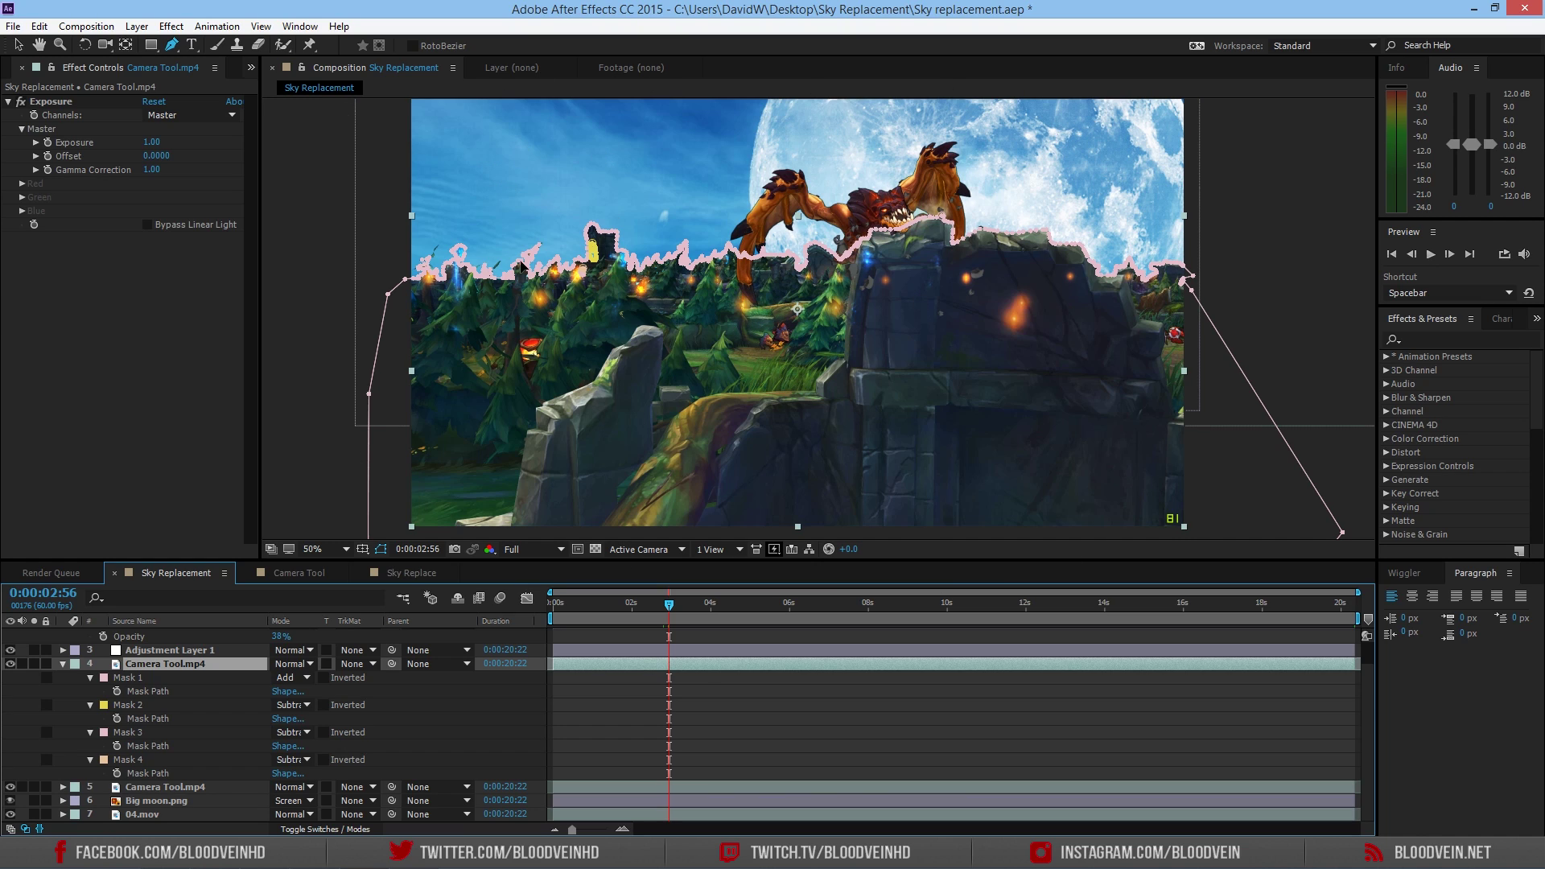
{"action": "left_click", "coordinate": [8, 101]}
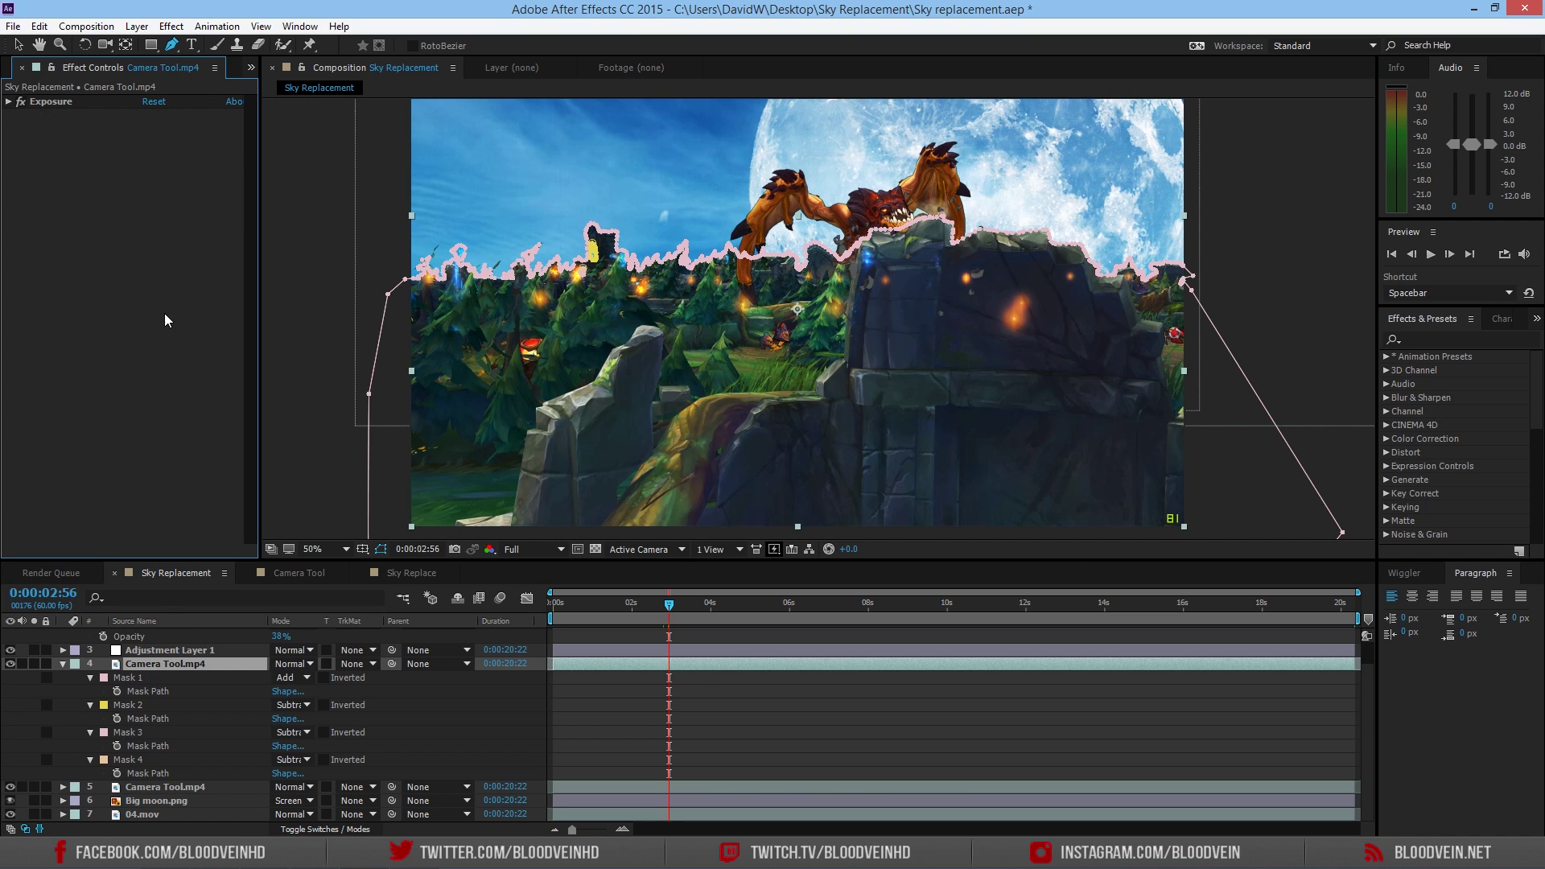
{"action": "left_click", "coordinate": [175, 786]}
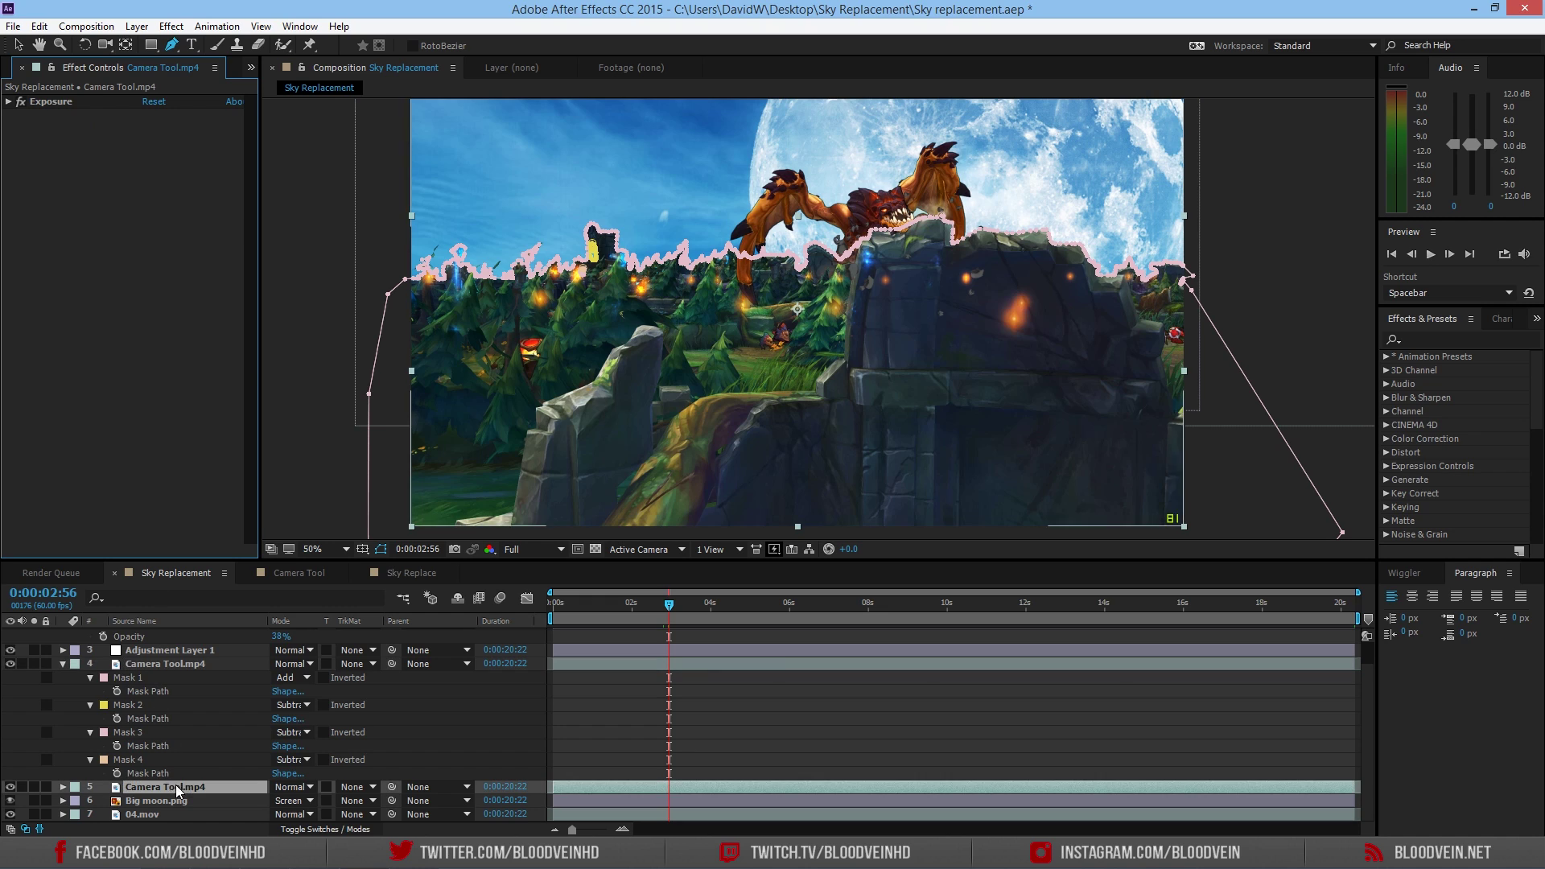
{"action": "left_click", "coordinate": [181, 664]}
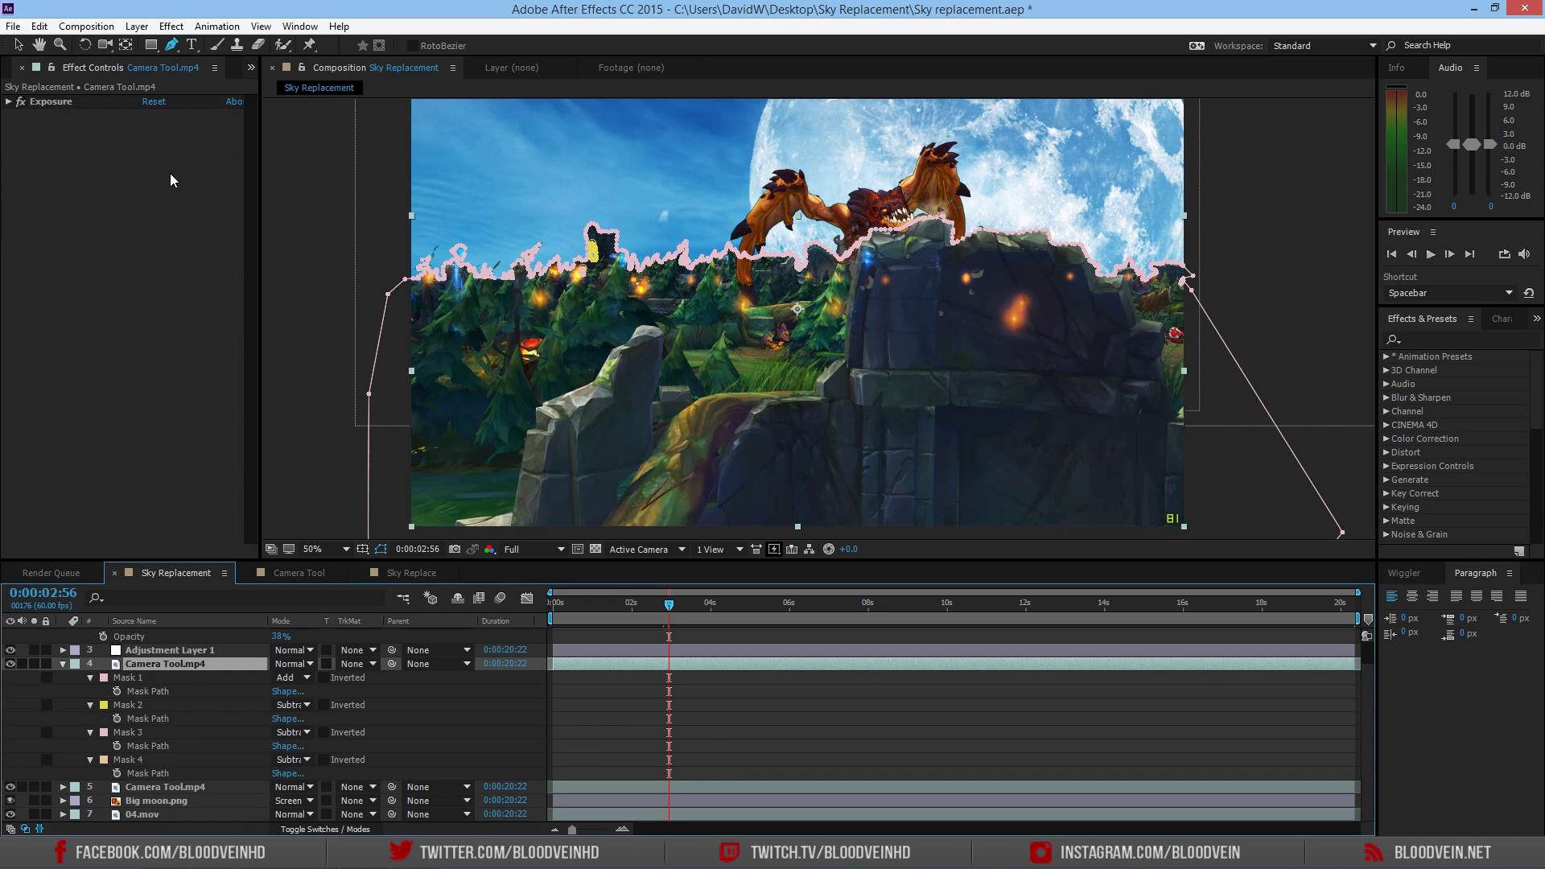
{"action": "left_click", "coordinate": [512, 605]}
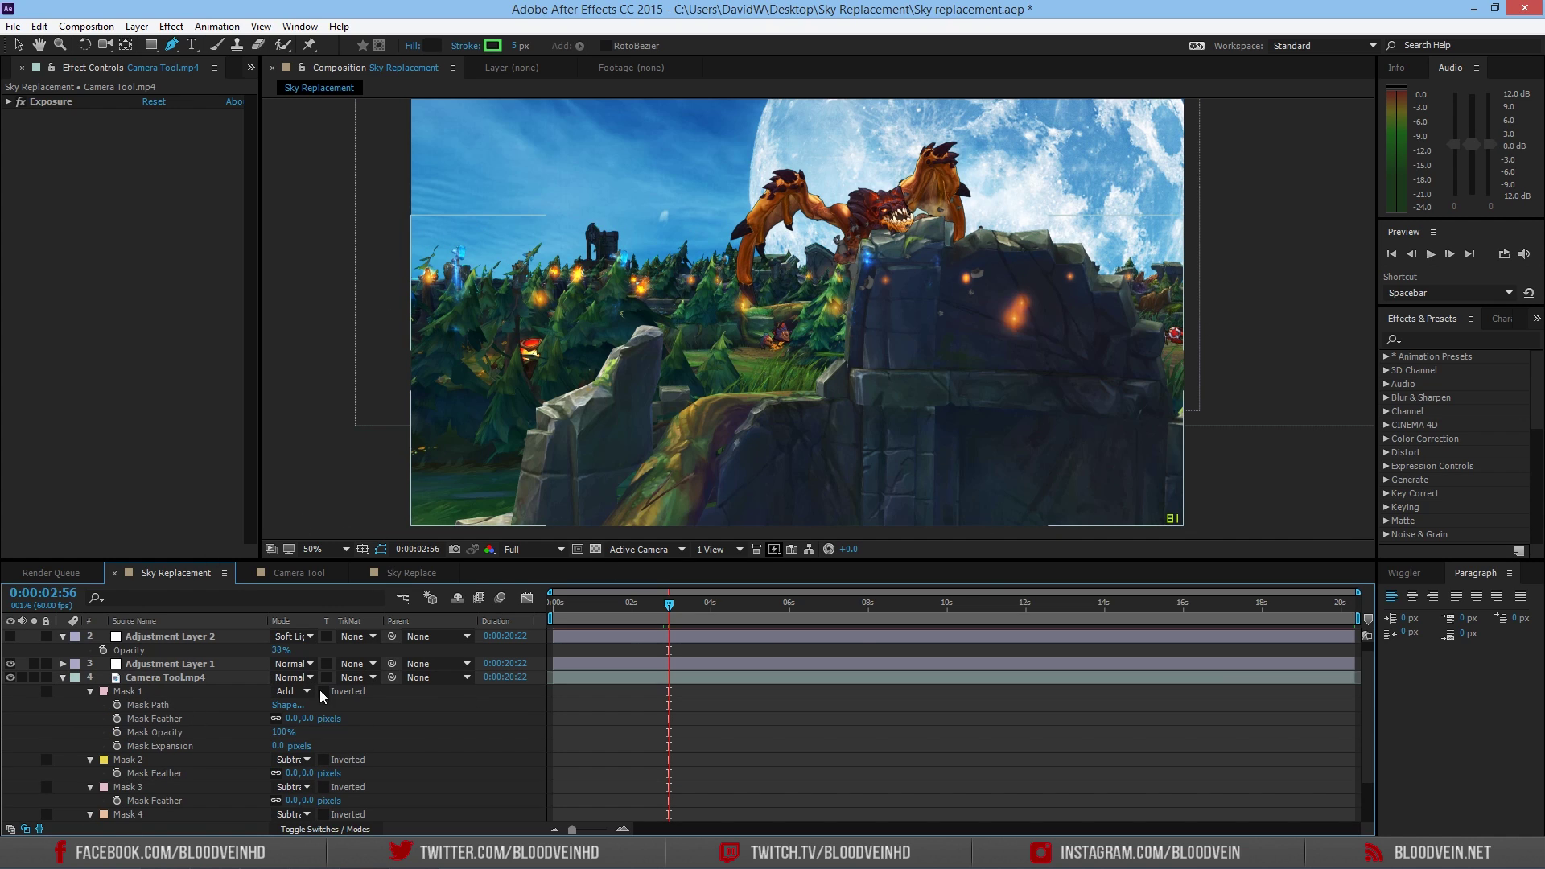
{"action": "left_click", "coordinate": [91, 692]}
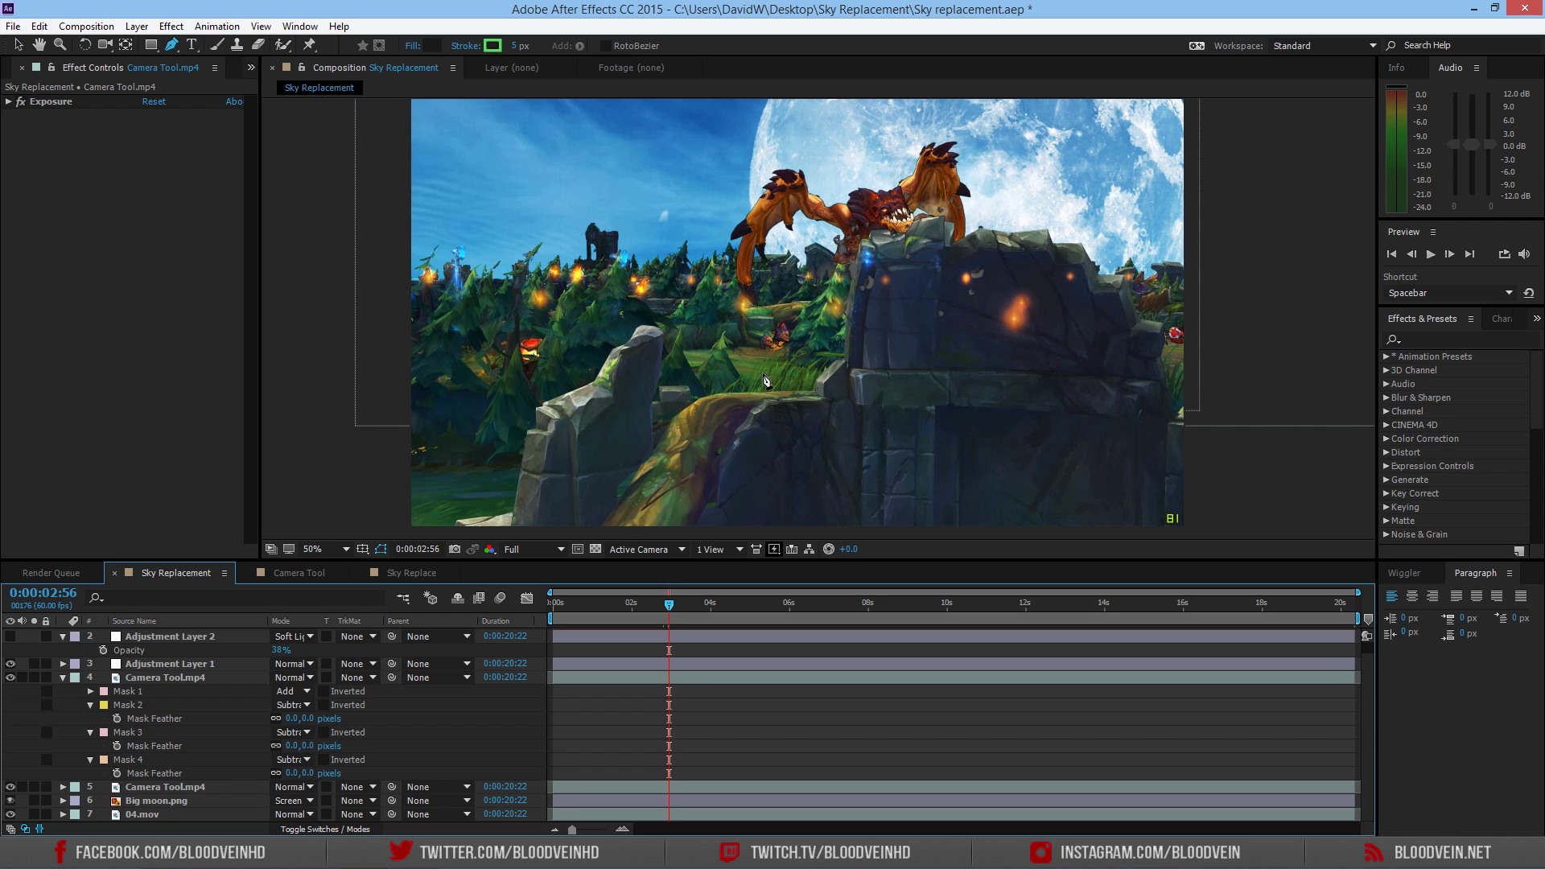
{"action": "key", "text": "period"}
{"action": "scroll", "coordinate": [550, 217], "scroll_direction": "up", "scroll_amount": 4}
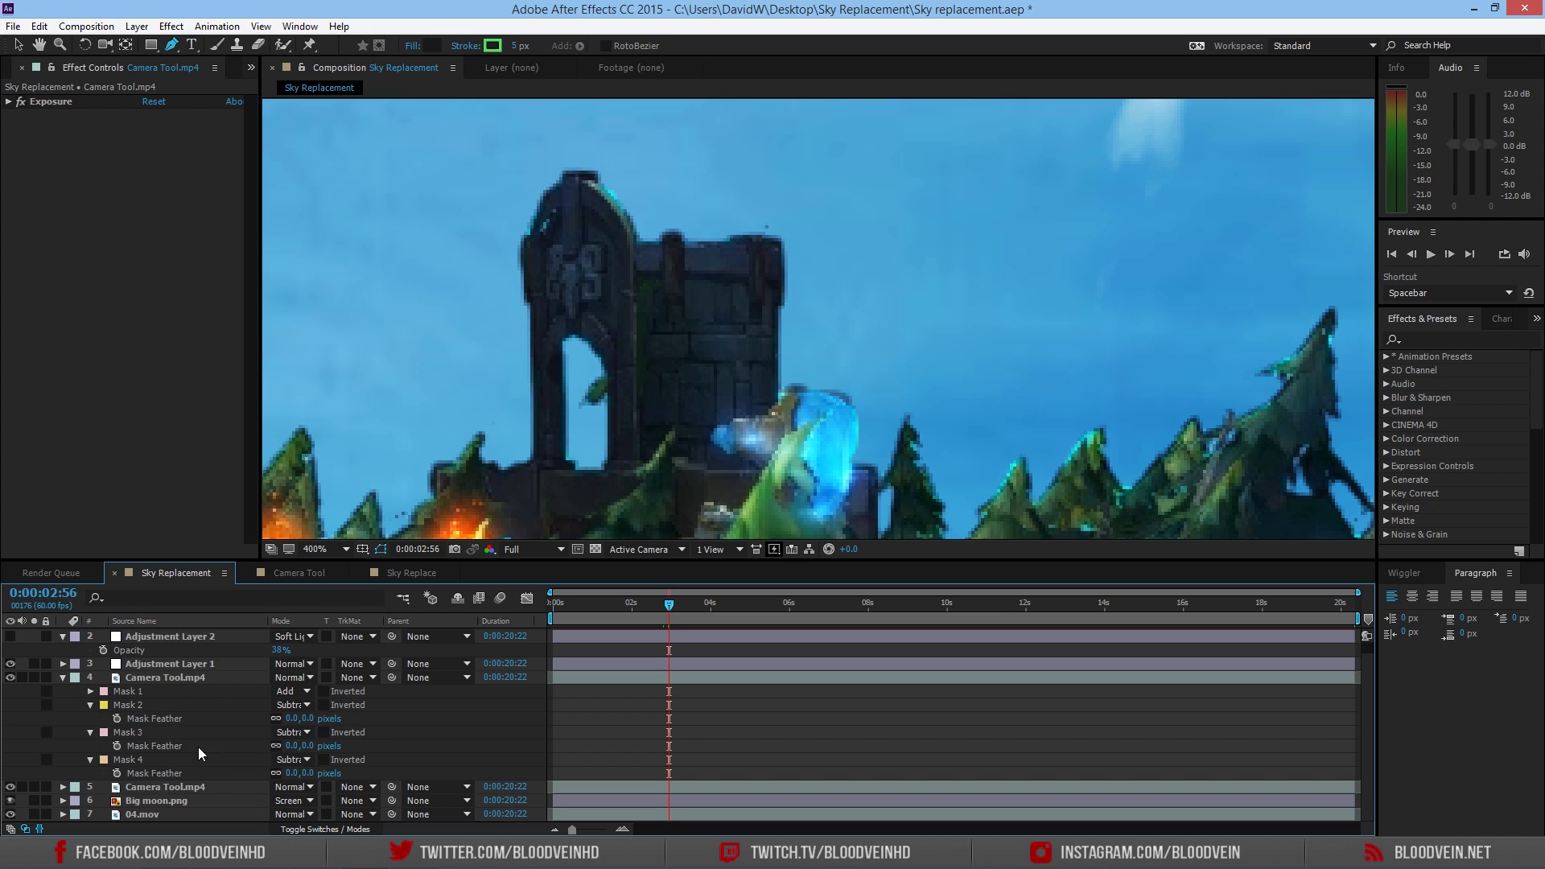
{"action": "scroll", "coordinate": [683, 499], "scroll_direction": "down", "scroll_amount": 2}
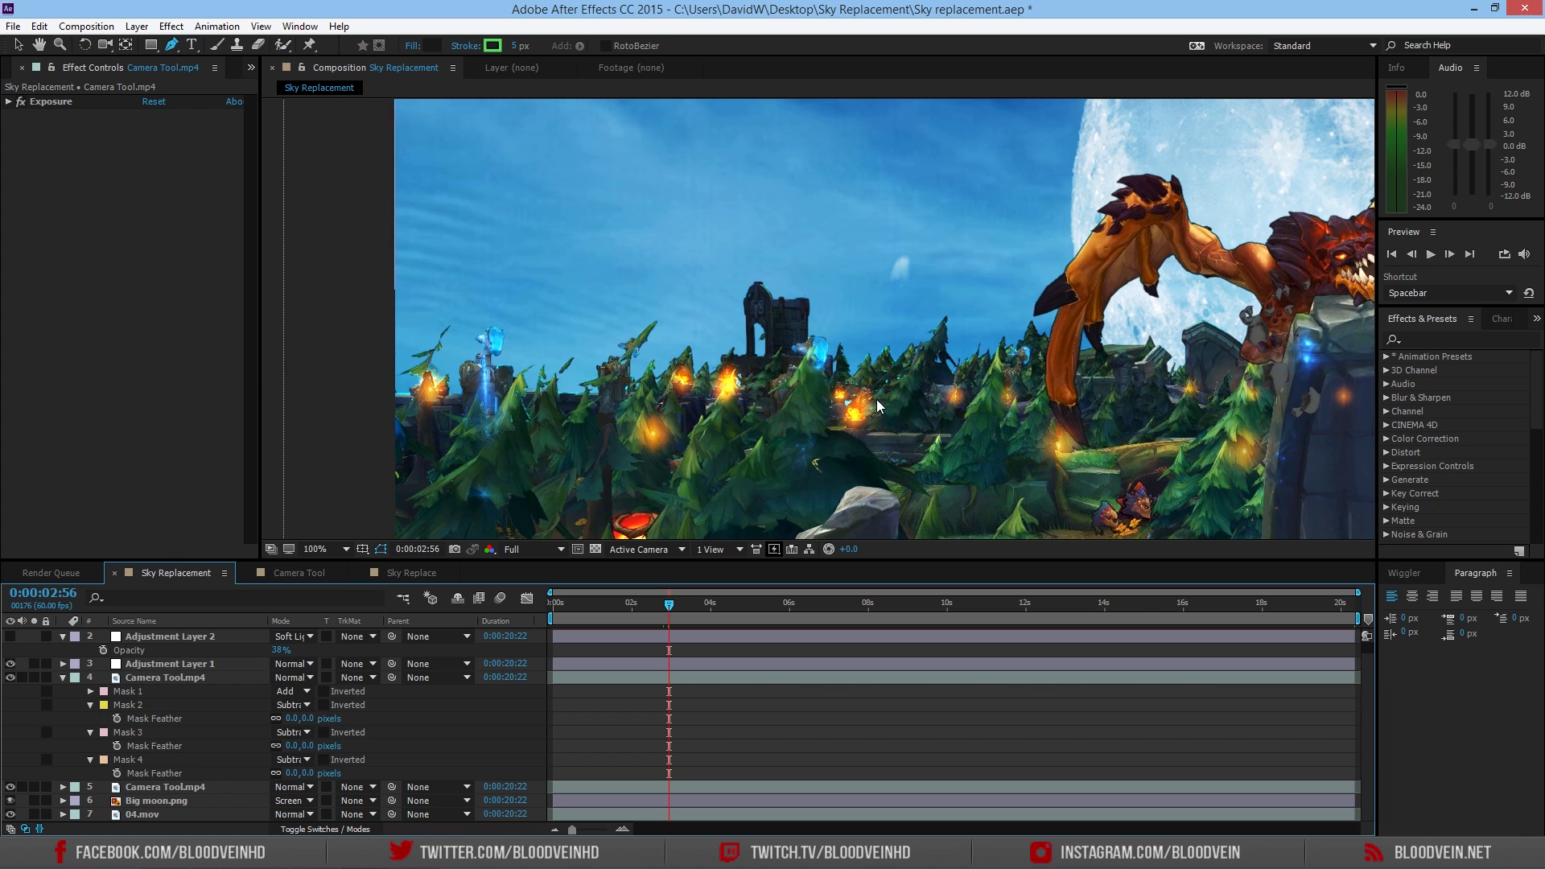
{"action": "scroll", "coordinate": [822, 352], "scroll_direction": "up", "scroll_amount": 1}
{"action": "scroll", "coordinate": [819, 346], "scroll_direction": "up", "scroll_amount": 2}
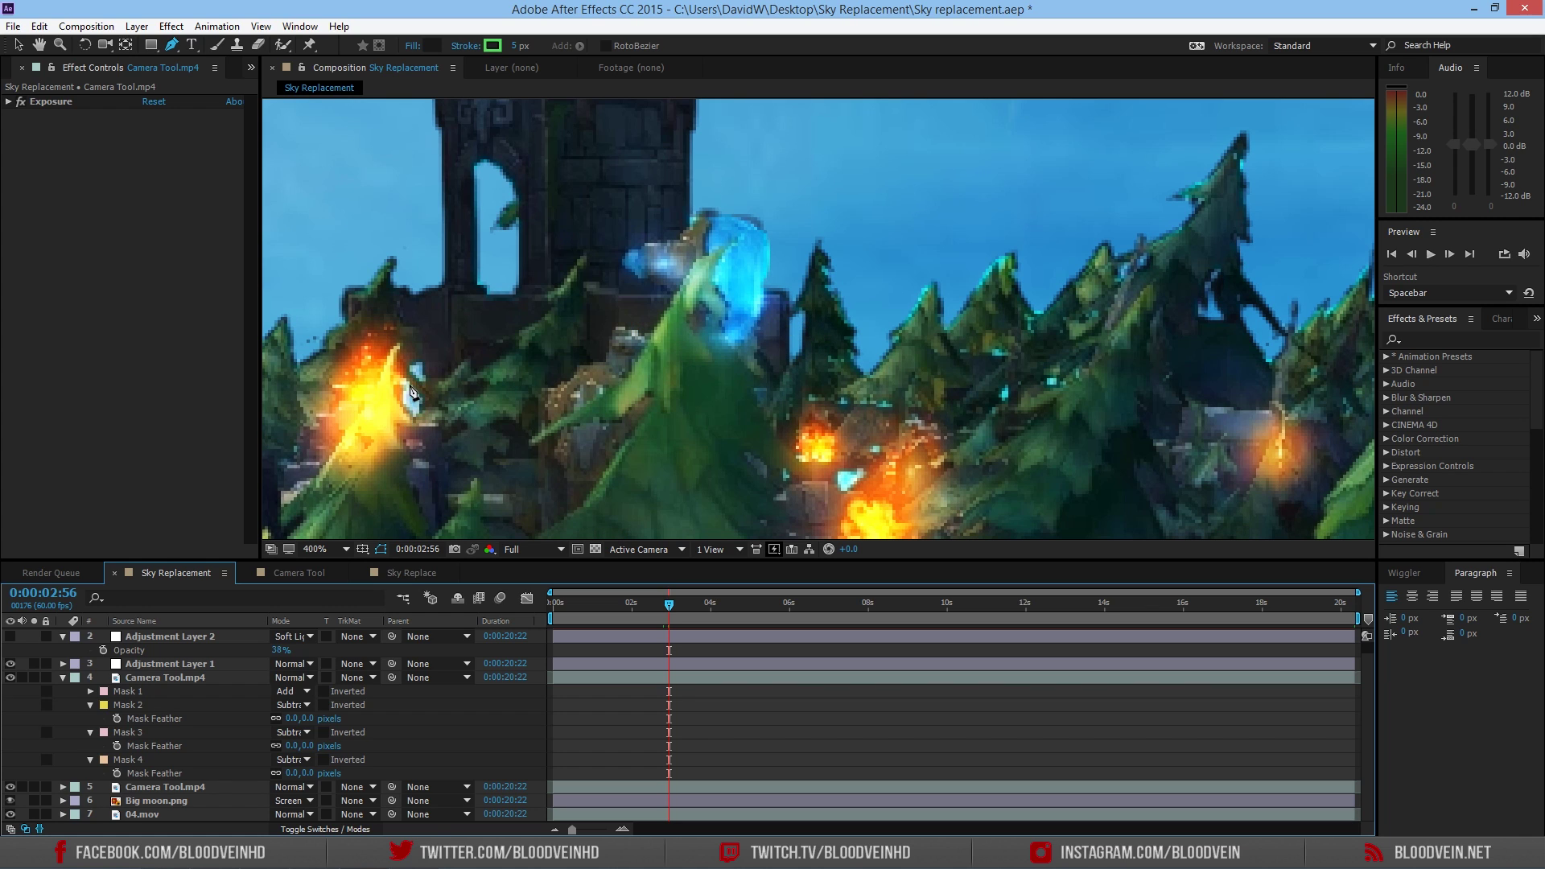
{"action": "scroll", "coordinate": [749, 302], "scroll_direction": "down", "scroll_amount": 2}
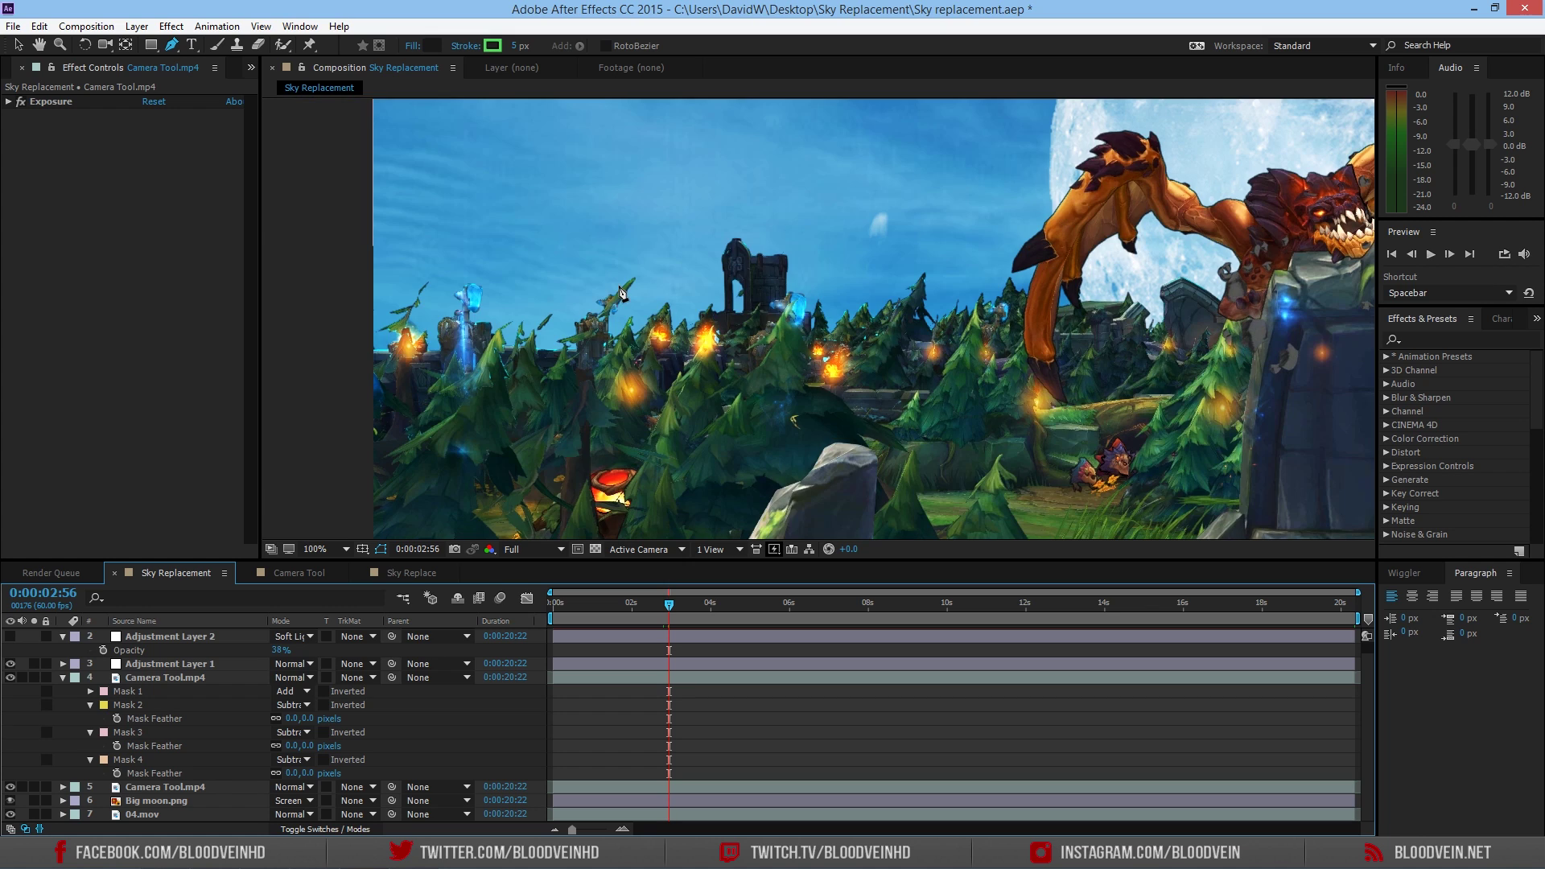
{"action": "scroll", "coordinate": [966, 291], "scroll_direction": "down", "scroll_amount": 1}
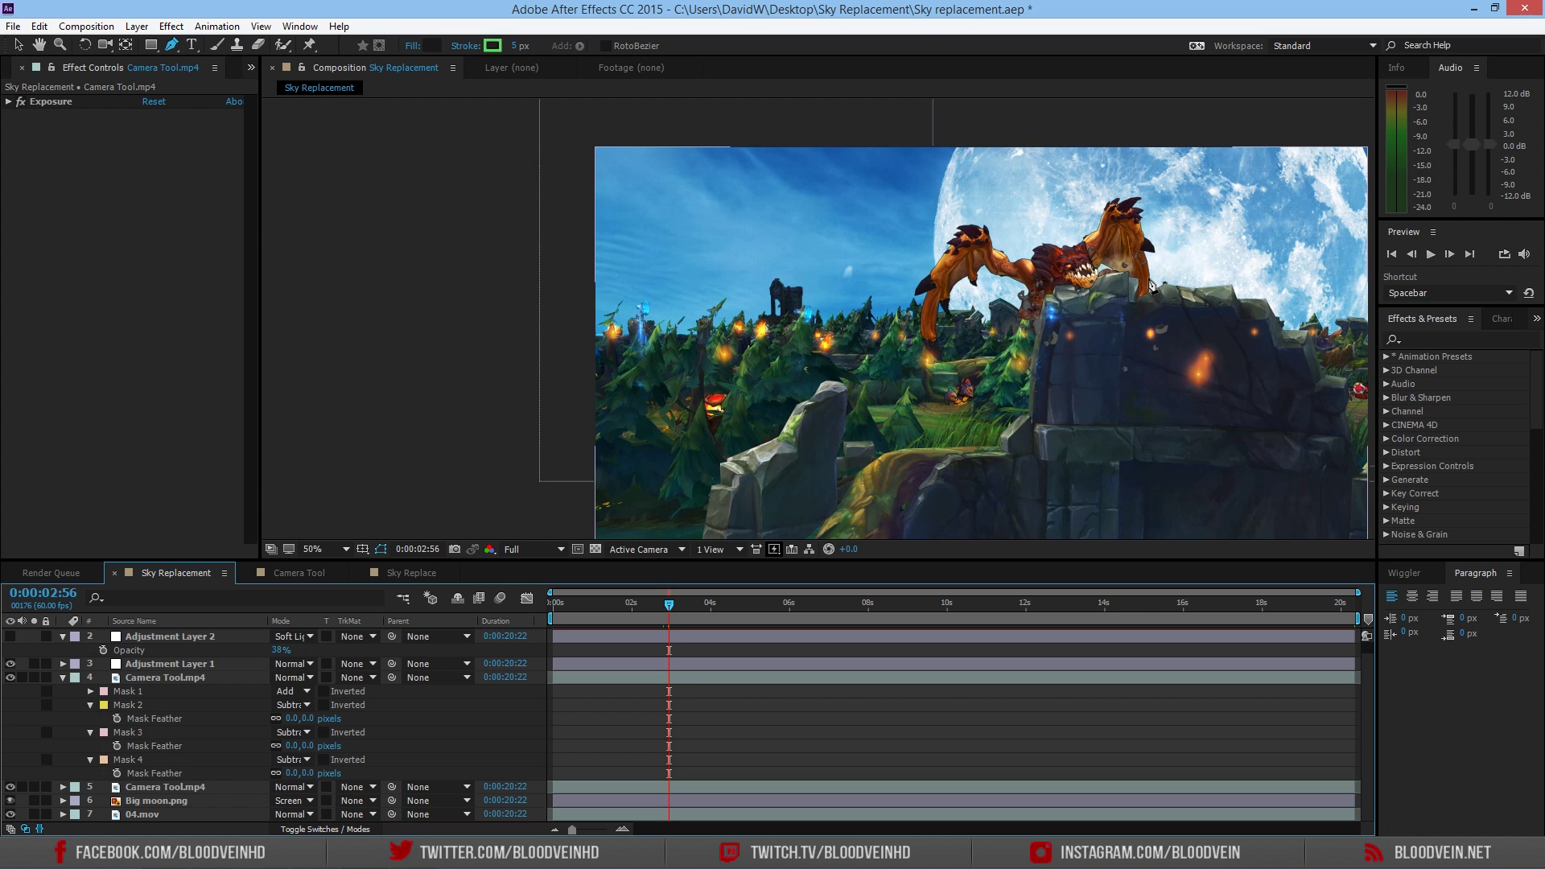
{"action": "scroll", "coordinate": [1203, 277], "scroll_direction": "up", "scroll_amount": 1}
{"action": "scroll", "coordinate": [1207, 273], "scroll_direction": "down", "scroll_amount": 1}
{"action": "scroll", "coordinate": [1162, 260], "scroll_direction": "up", "scroll_amount": 1}
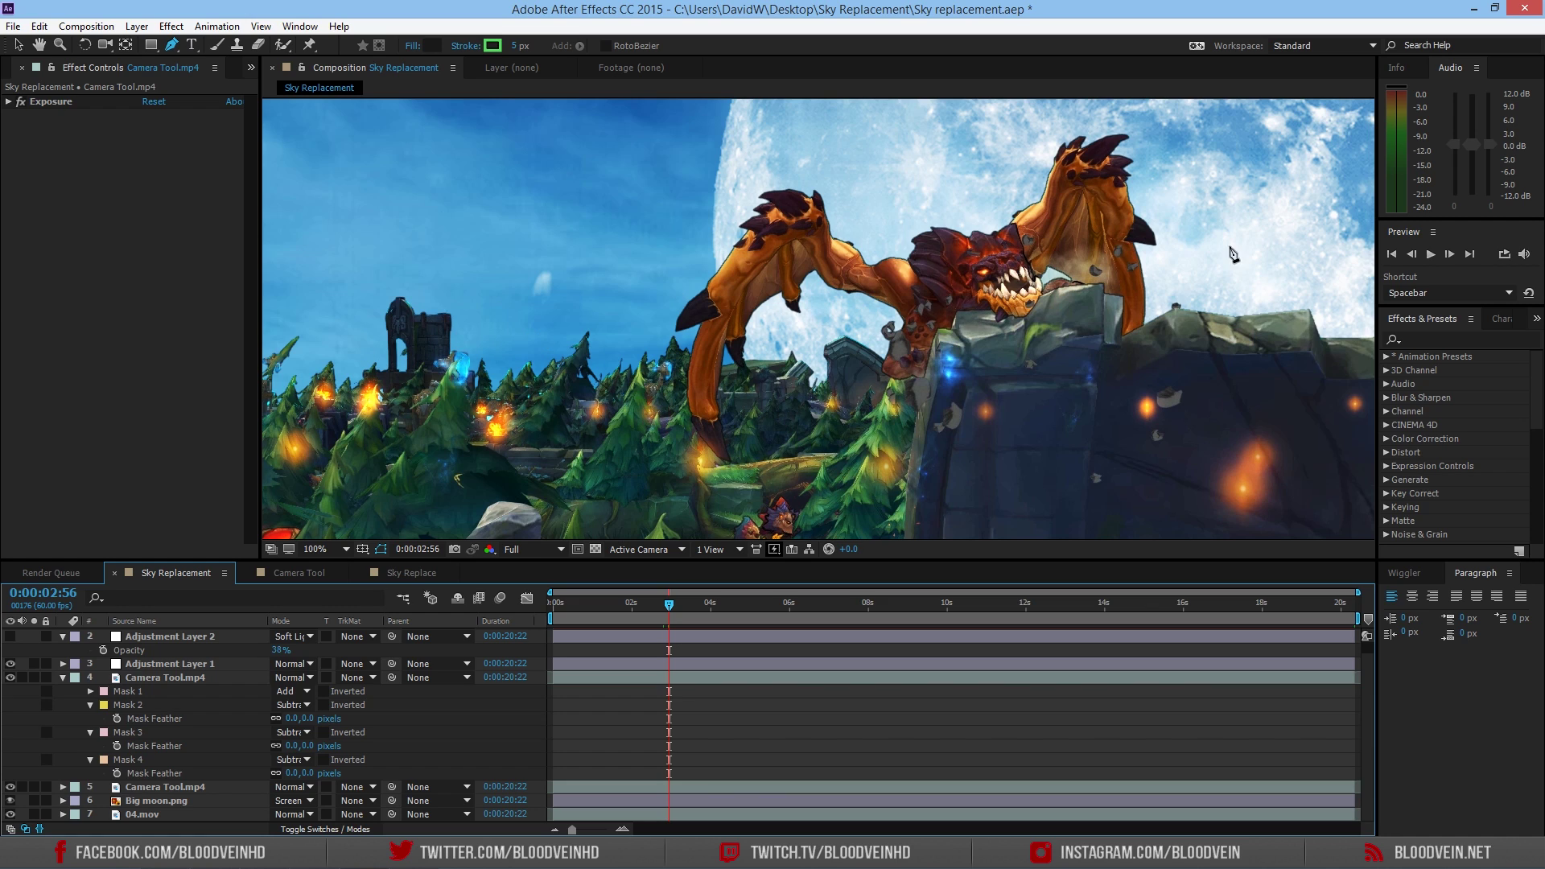
{"action": "scroll", "coordinate": [1199, 251], "scroll_direction": "down", "scroll_amount": 1}
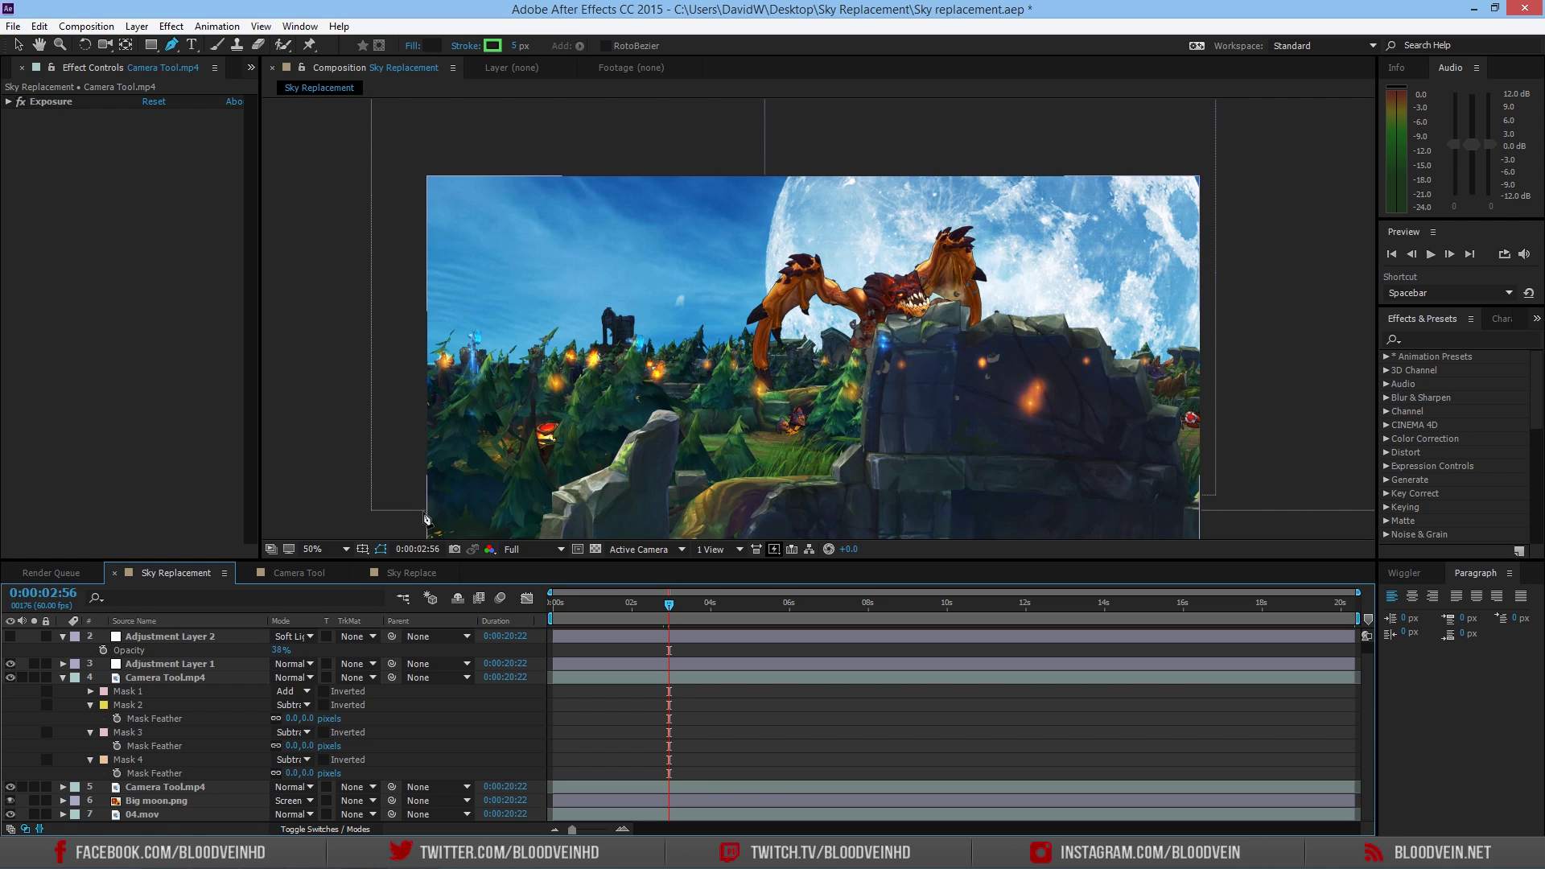
Step: Hide the moon and old sky layers and zoom the viewer out to 25%
{"action": "left_click", "coordinate": [62, 677]}
{"action": "left_click_drag", "start_coordinate": [9, 716], "coordinate": [10, 730]}
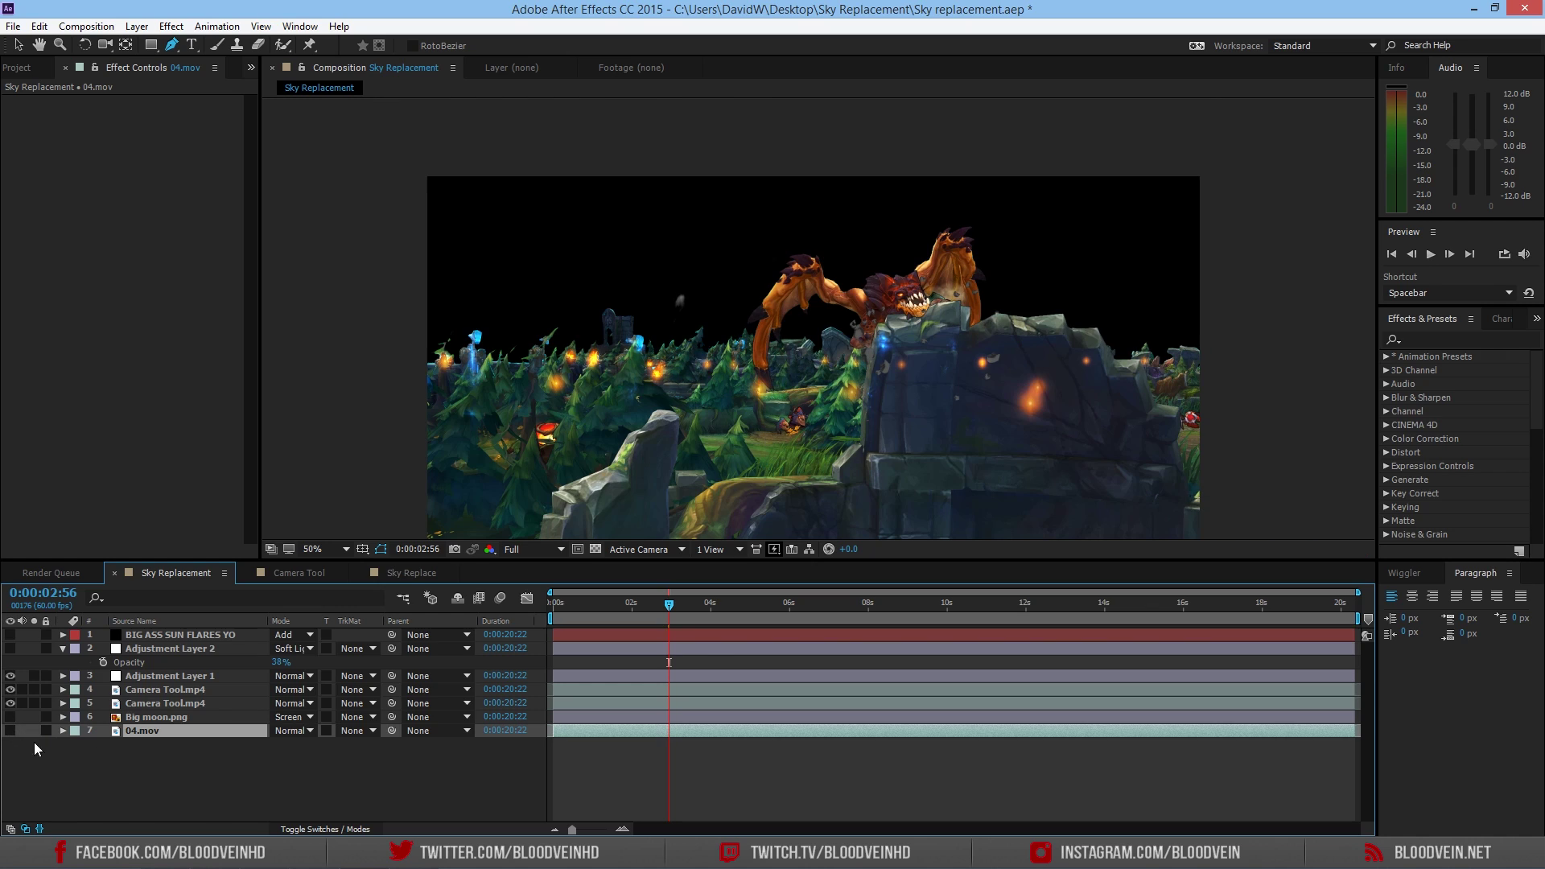
{"action": "left_click", "coordinate": [281, 771]}
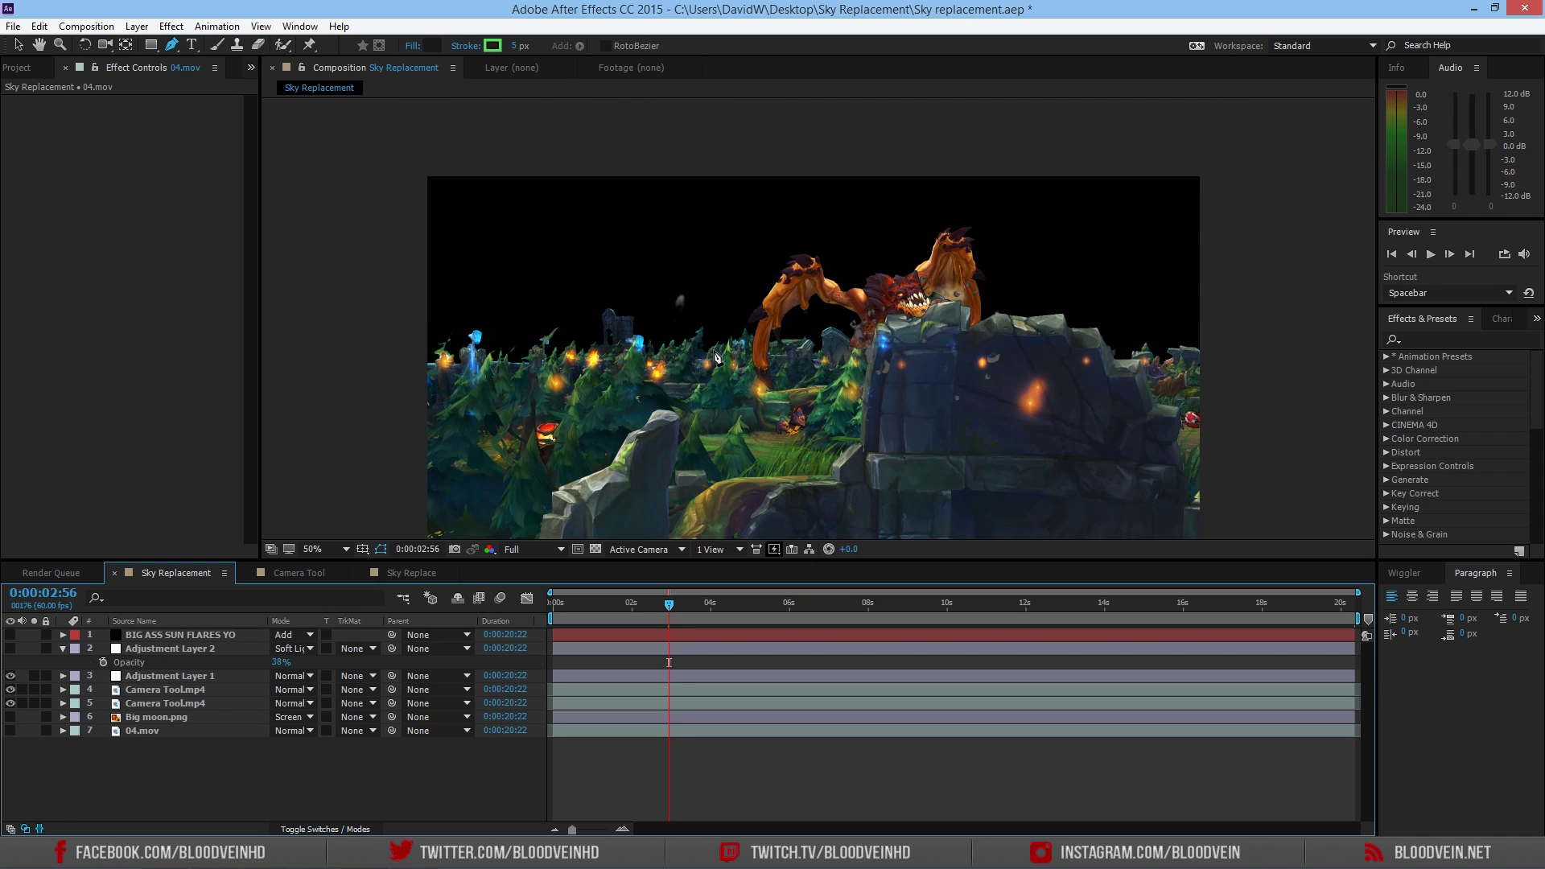
{"action": "key", "text": "comma"}
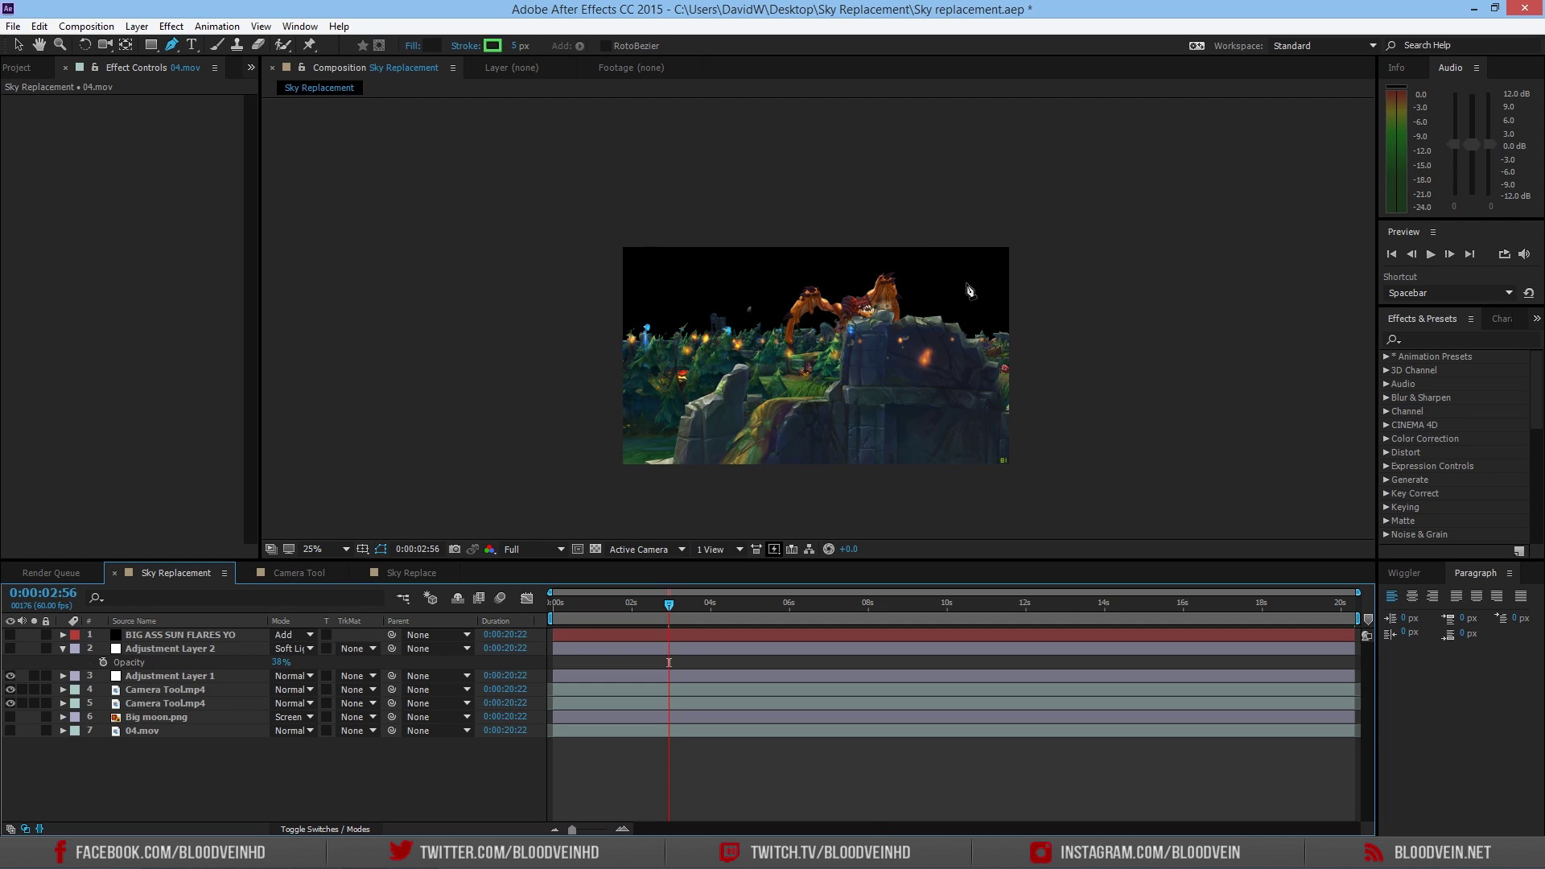
Step: Add 04.mov below the camera layers, scale it to 217%, and raise it about 55 px
{"action": "left_click", "coordinate": [40, 70]}
{"action": "left_click_drag", "start_coordinate": [44, 231], "coordinate": [338, 730]}
{"action": "key", "text": "s"}
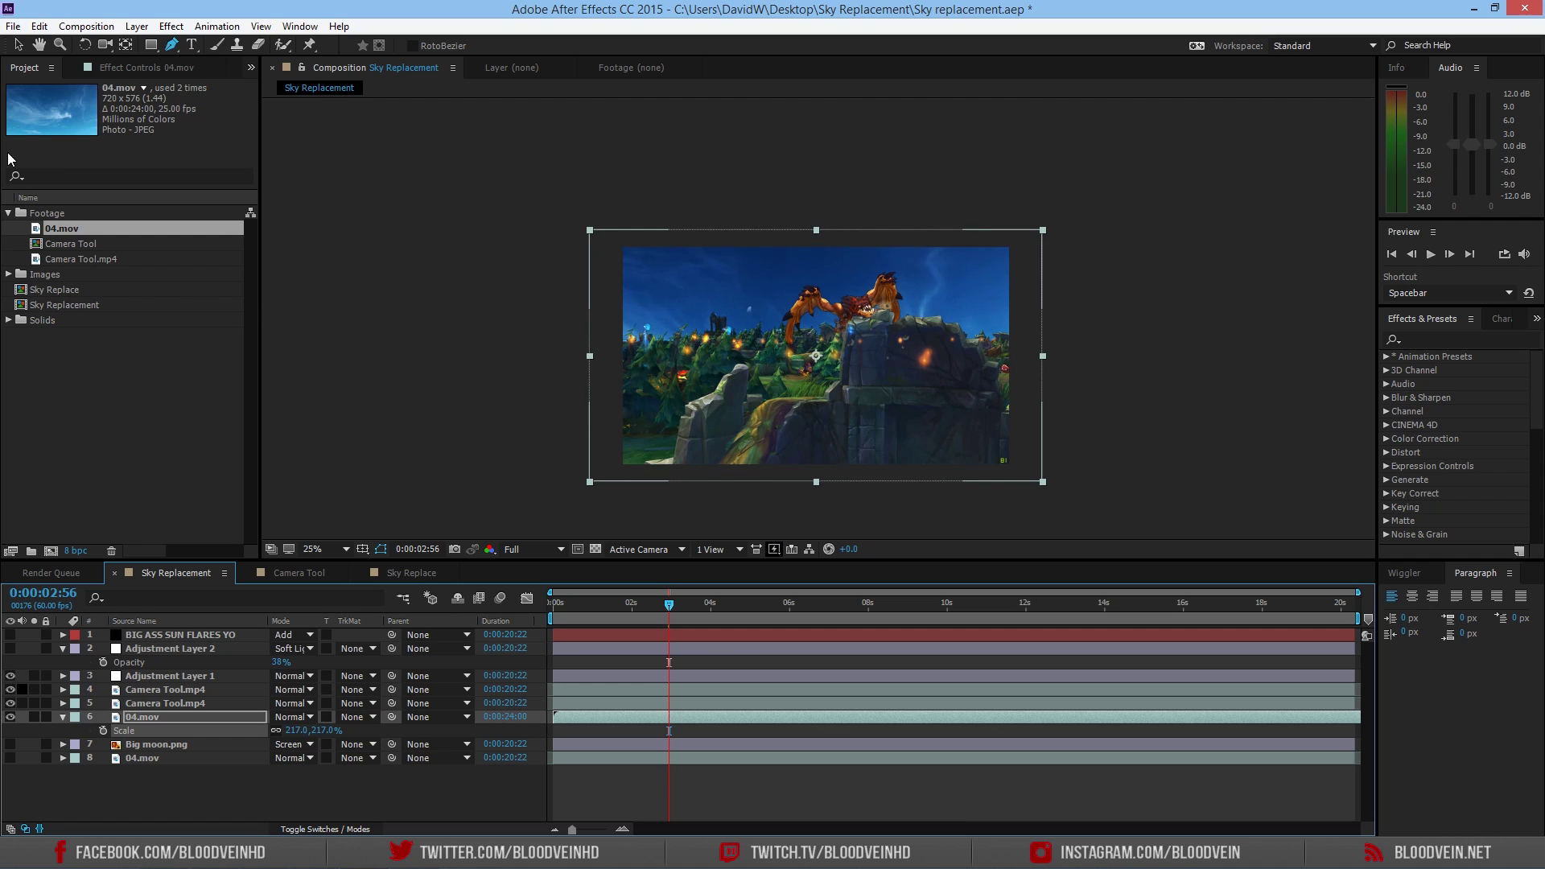
{"action": "left_click", "coordinate": [18, 45]}
{"action": "left_click_drag", "start_coordinate": [810, 368], "coordinate": [795, 300]}
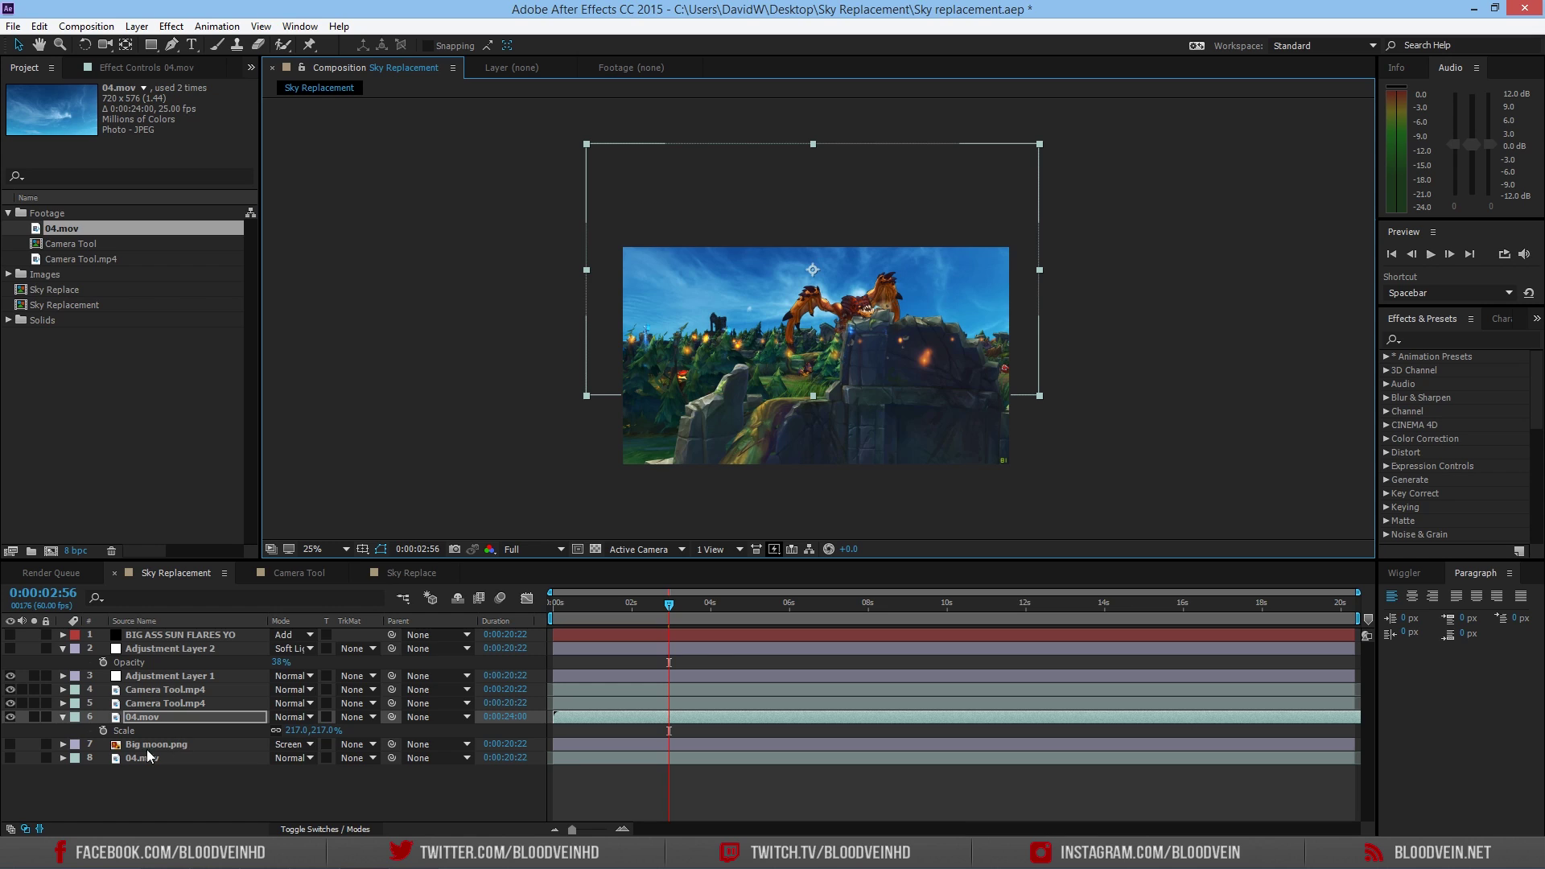
Step: Add Big moon.png from the Images folder above the sky and move it toward the upper right
{"action": "key", "text": "s"}
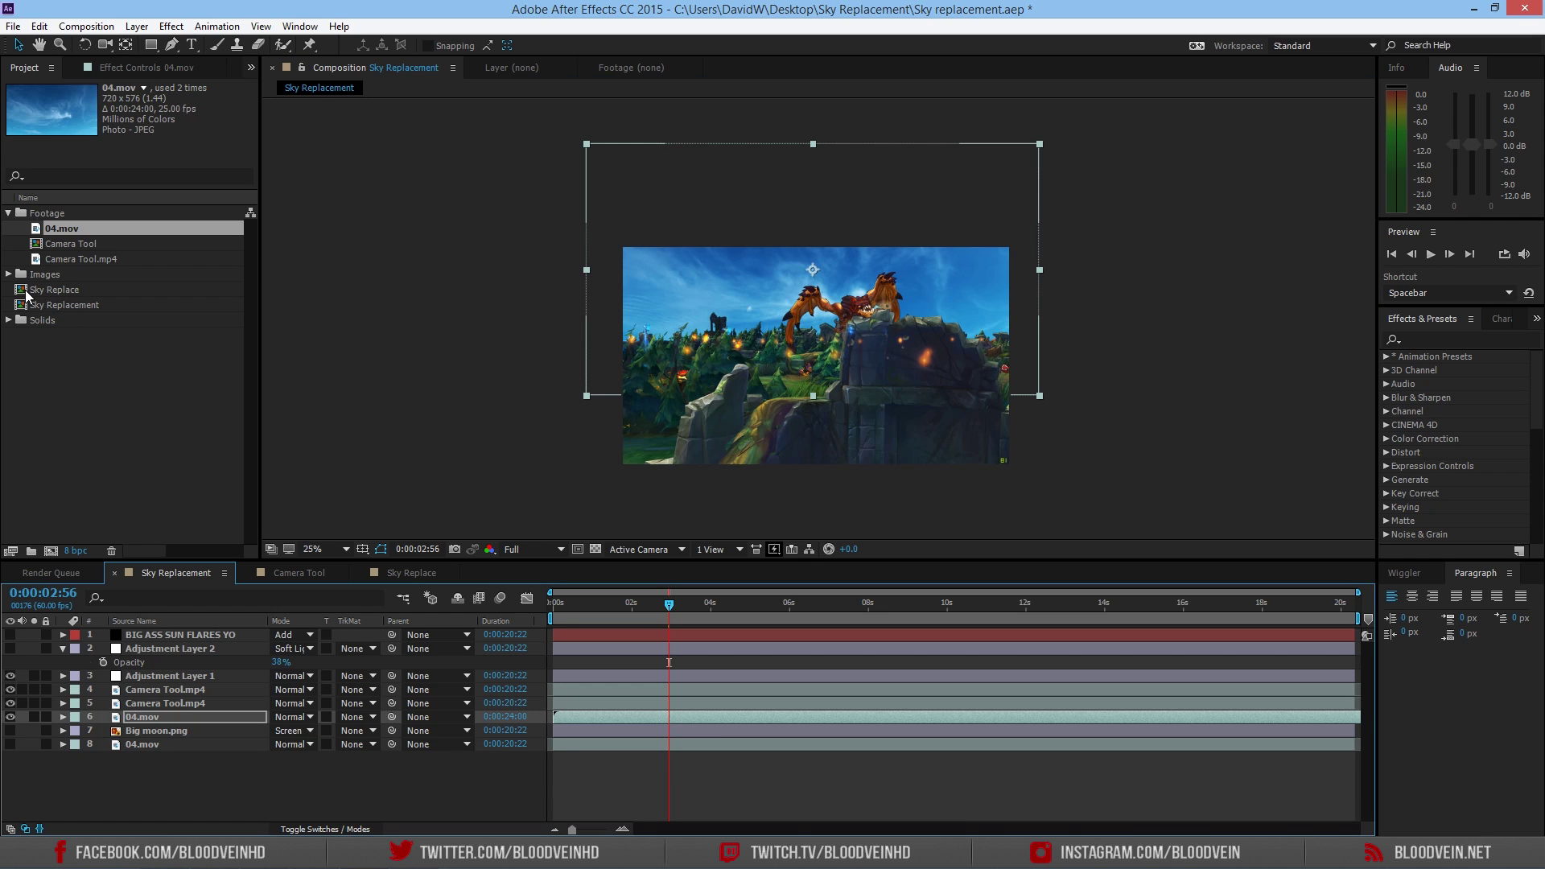
{"action": "left_click", "coordinate": [9, 275]}
{"action": "left_click", "coordinate": [67, 293]}
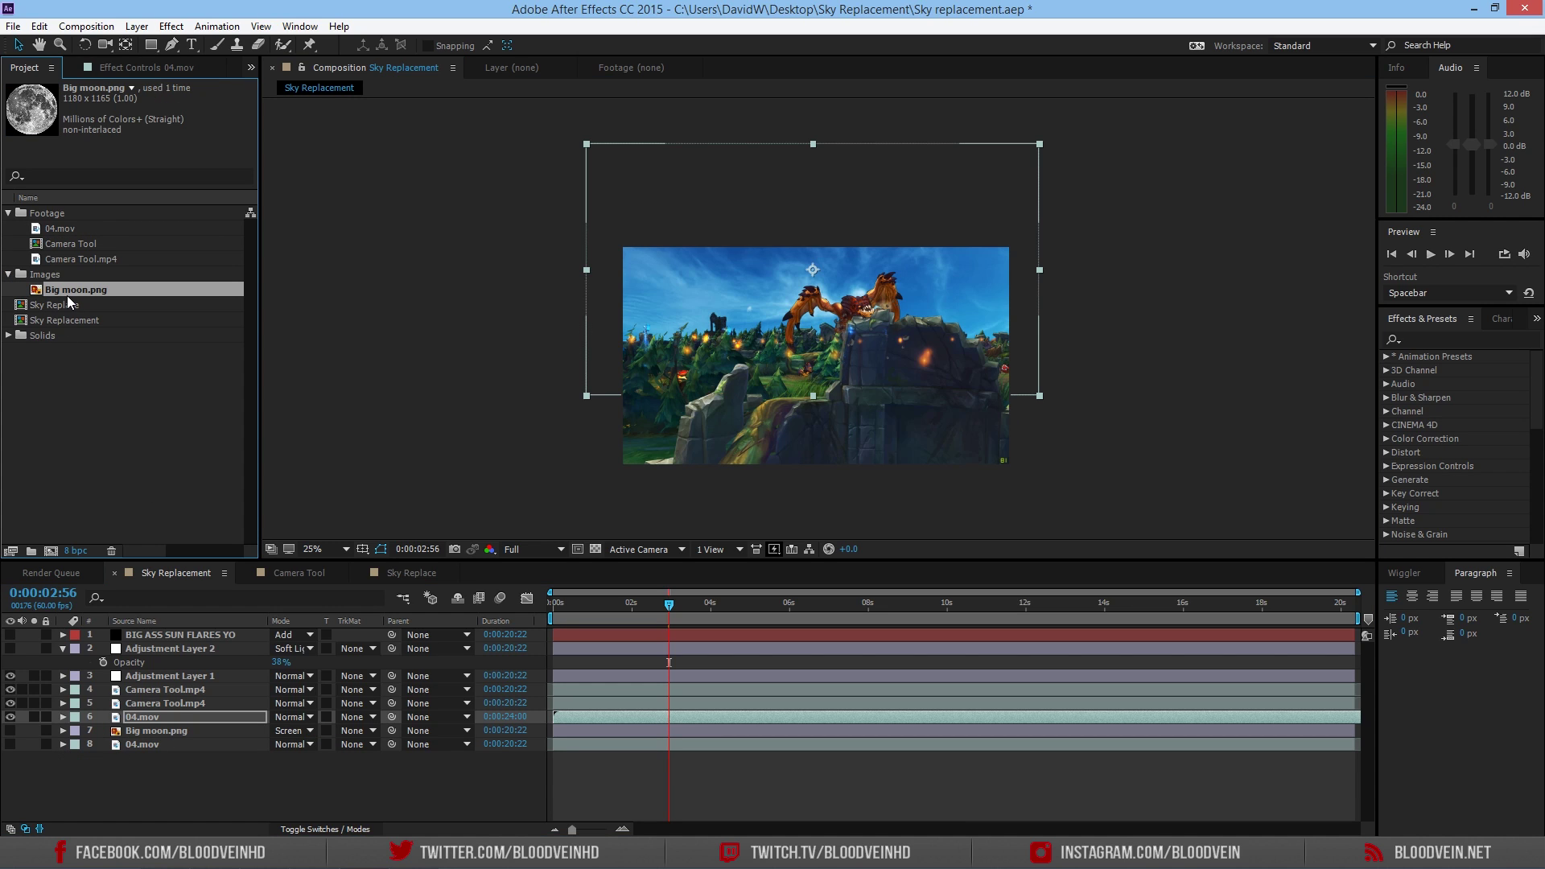
{"action": "left_click_drag", "start_coordinate": [66, 297], "coordinate": [197, 703]}
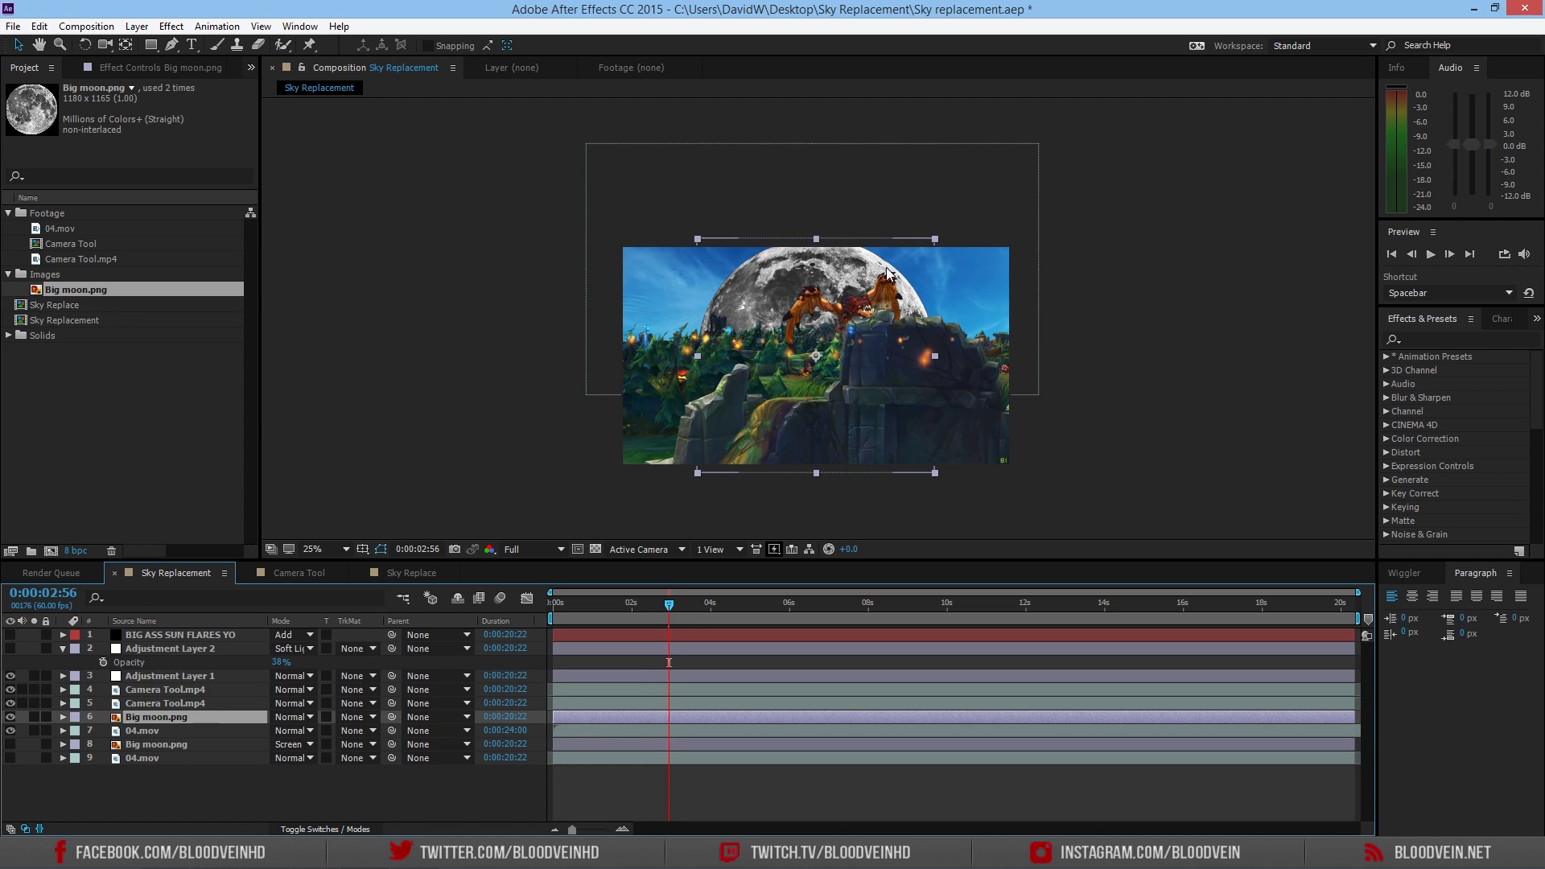
{"action": "left_click_drag", "start_coordinate": [814, 295], "coordinate": [948, 217]}
{"action": "mouse_move", "coordinate": [970, 297]}
{"action": "left_mouse_down"}
{"action": "mouse_move", "coordinate": [950, 260]}
{"action": "mouse_move", "coordinate": [986, 273]}
{"action": "left_mouse_up"}
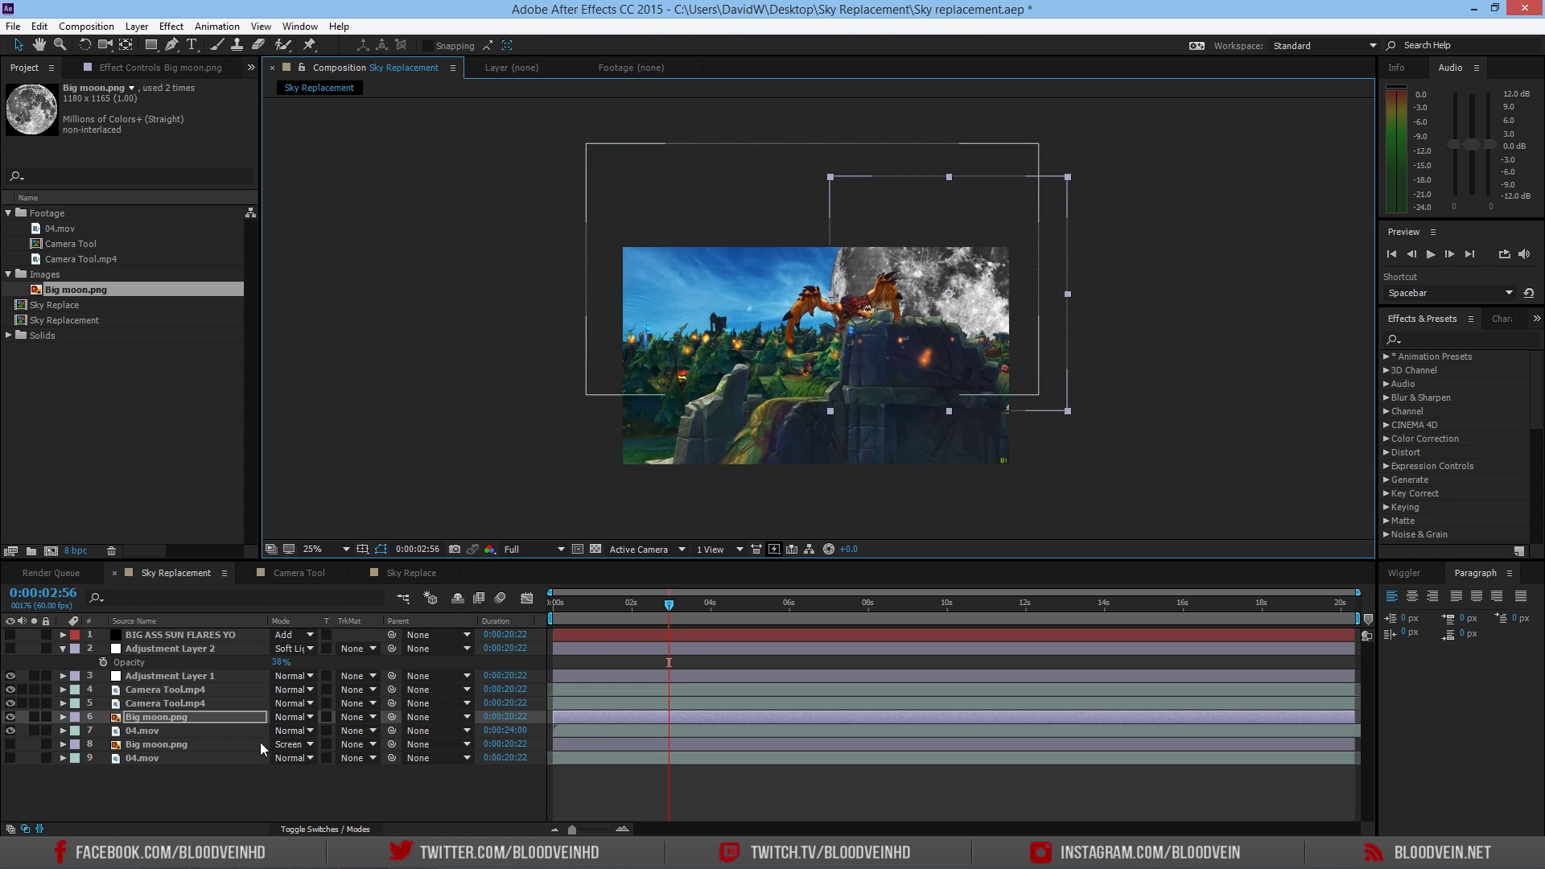
Step: Set the new moon layer's blend mode to Screen and zoom the viewer to 50%
{"action": "left_click", "coordinate": [181, 743]}
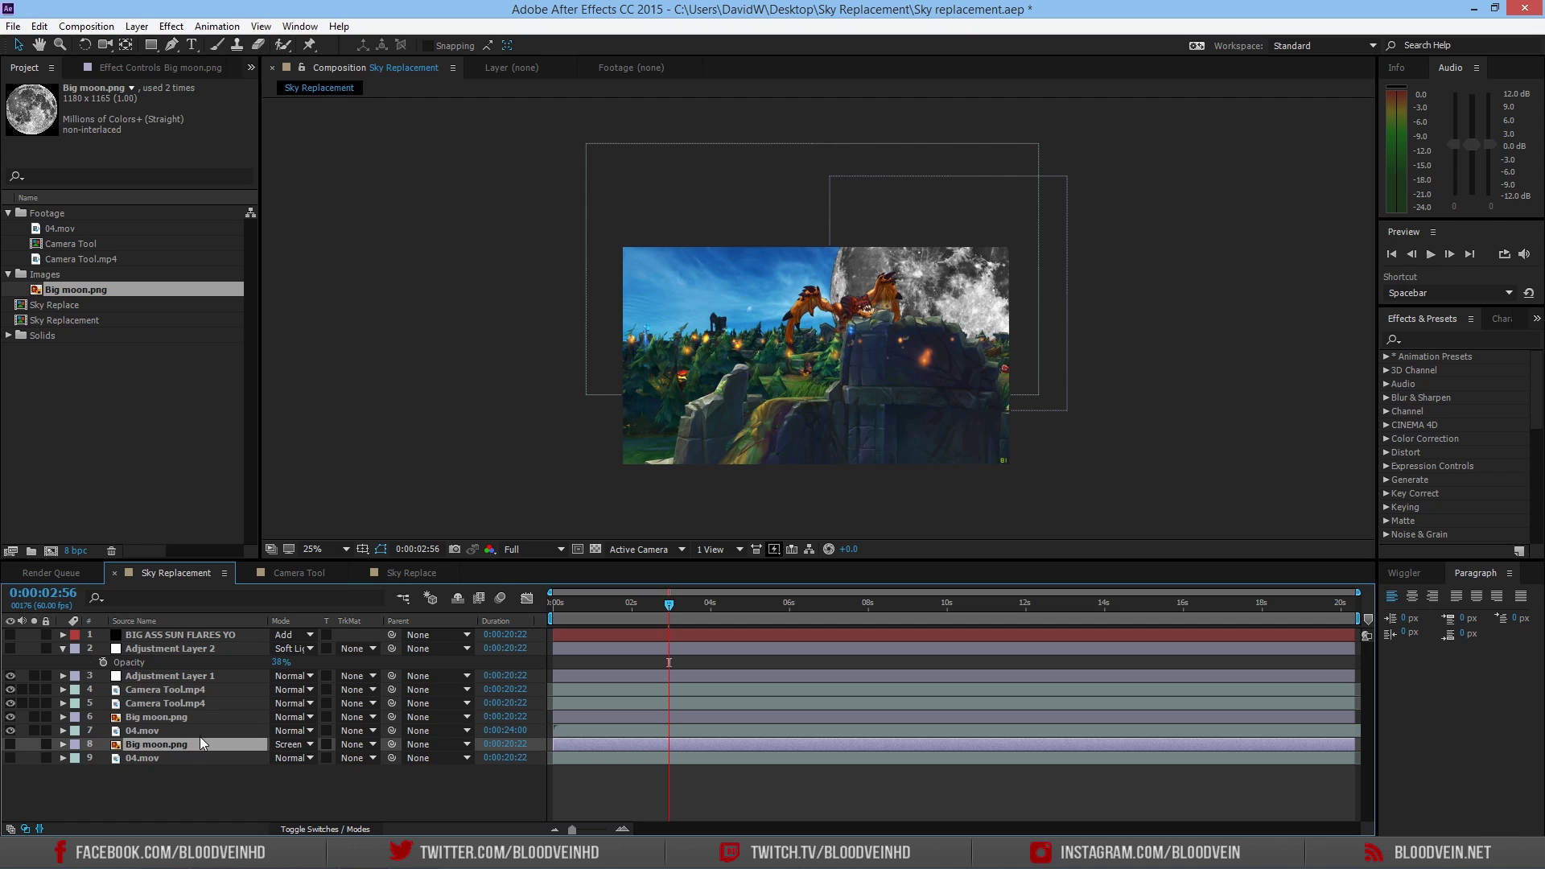
{"action": "left_click", "coordinate": [182, 714]}
{"action": "left_click", "coordinate": [300, 716]}
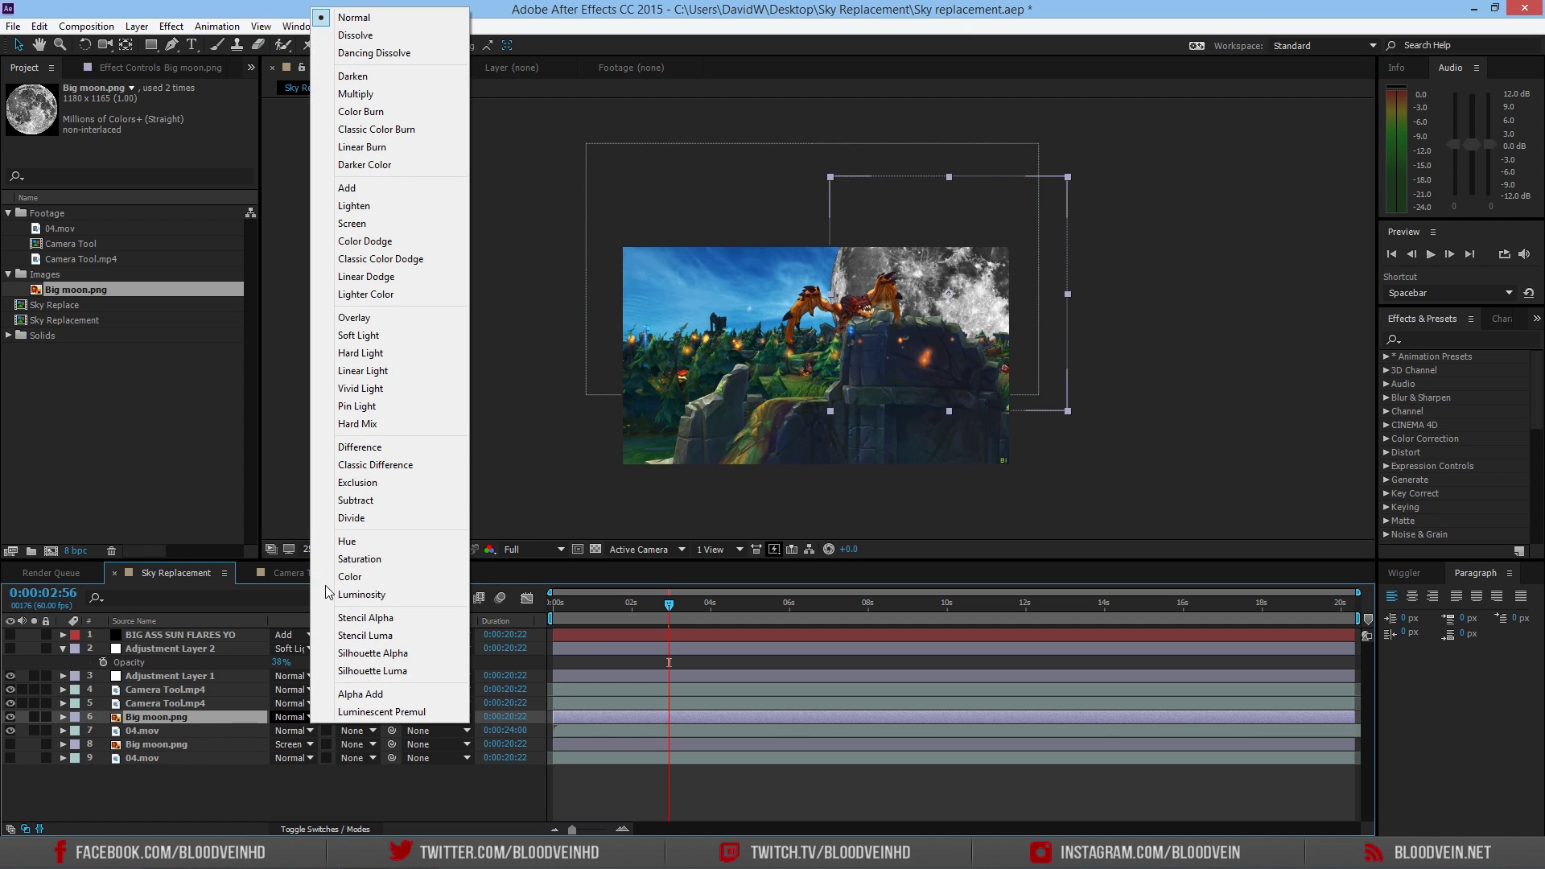
{"action": "left_click", "coordinate": [353, 224]}
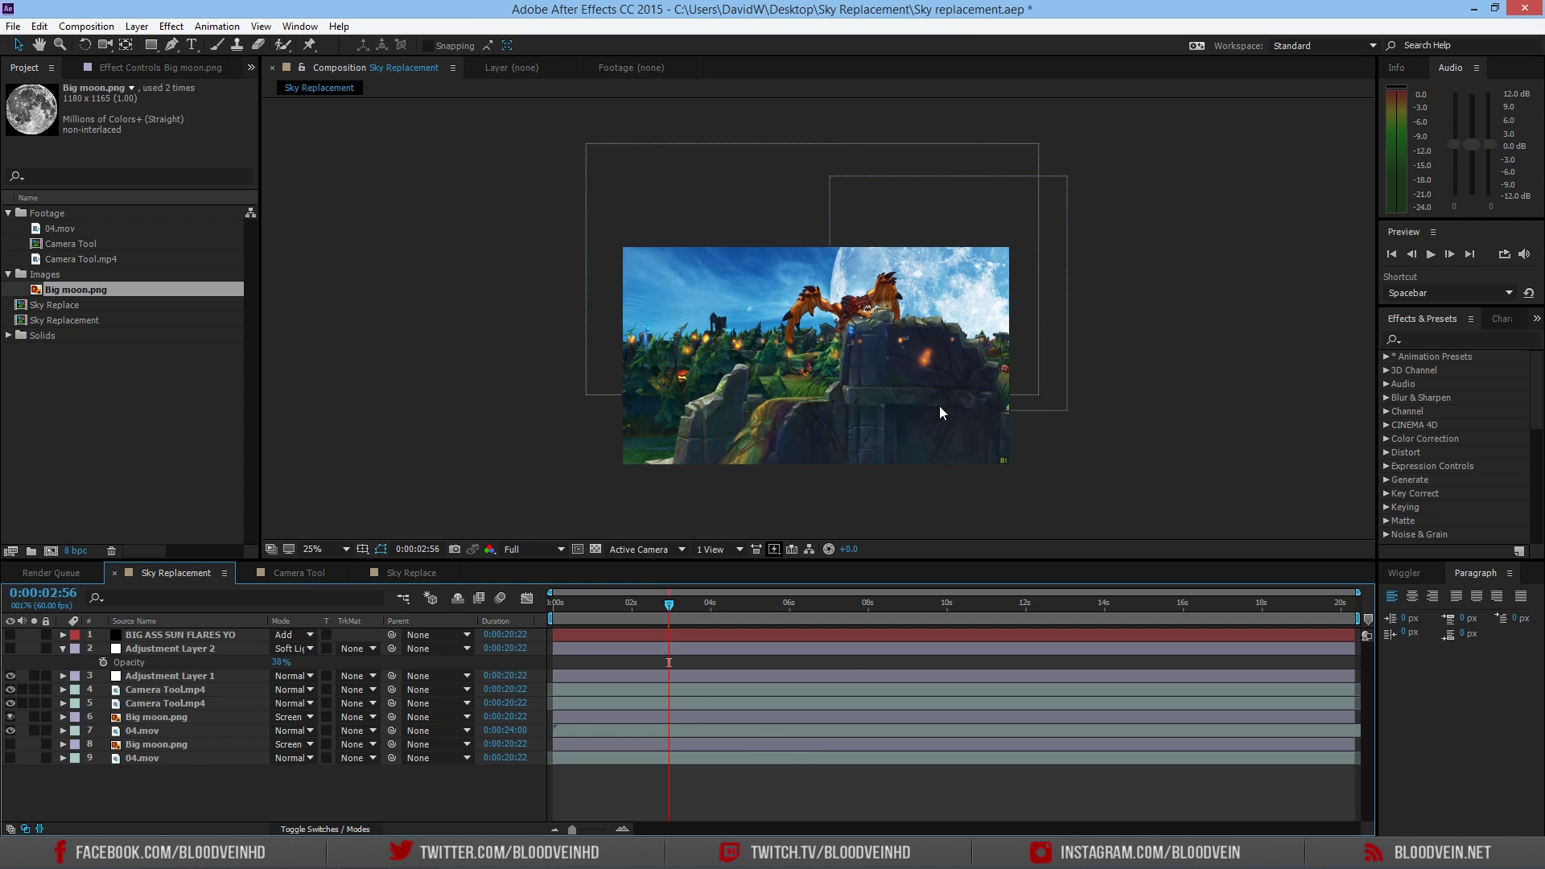
{"action": "key", "text": "period"}
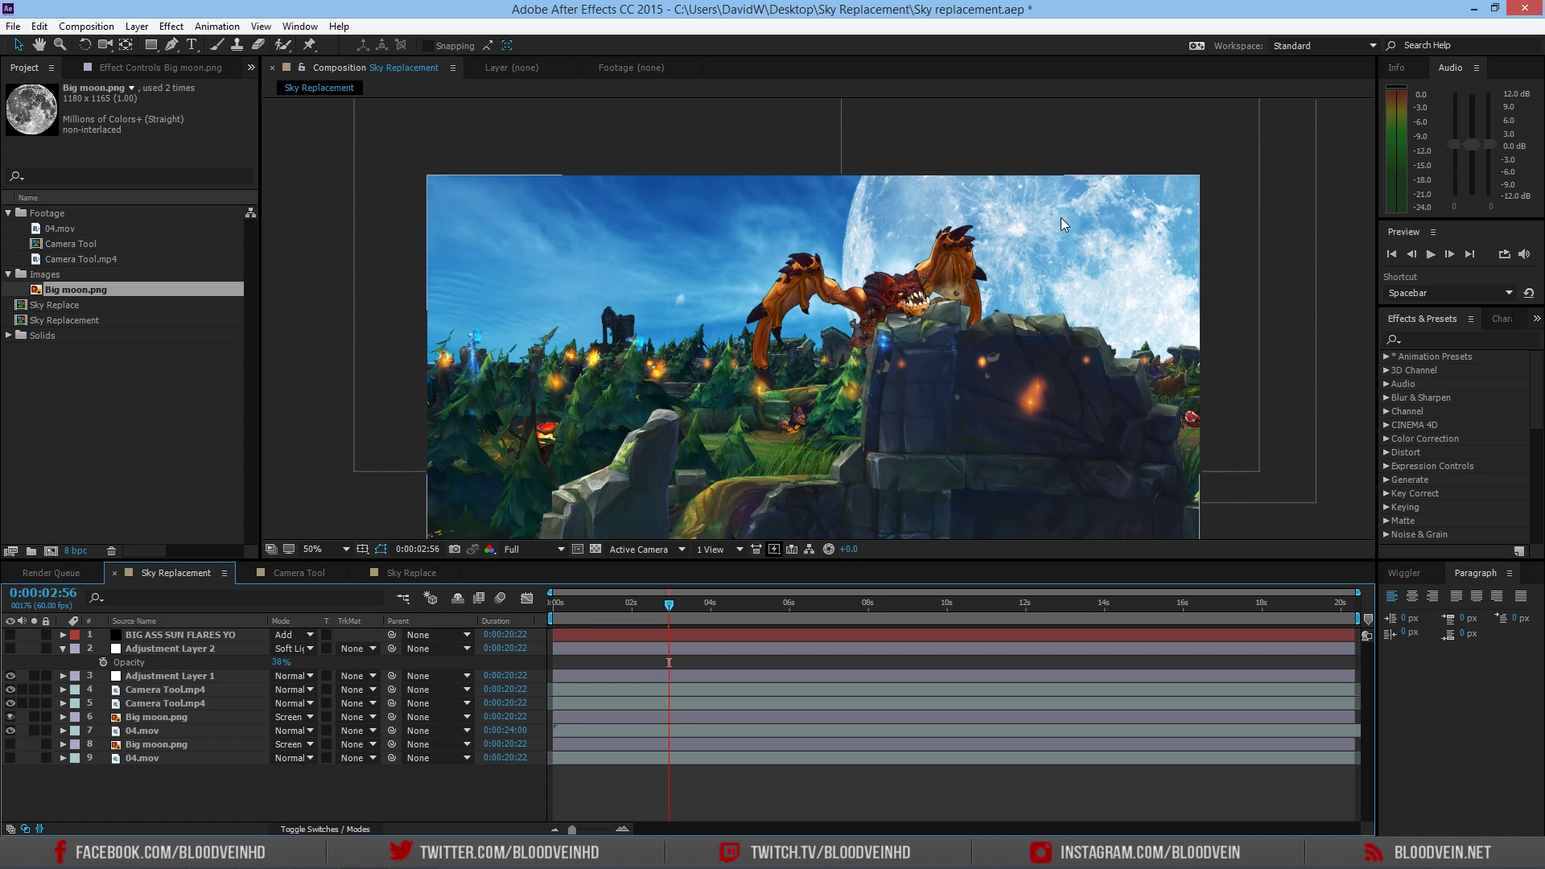
{"action": "key", "text": "comma"}
{"action": "left_click", "coordinate": [145, 649]}
{"action": "left_click", "coordinate": [9, 649]}
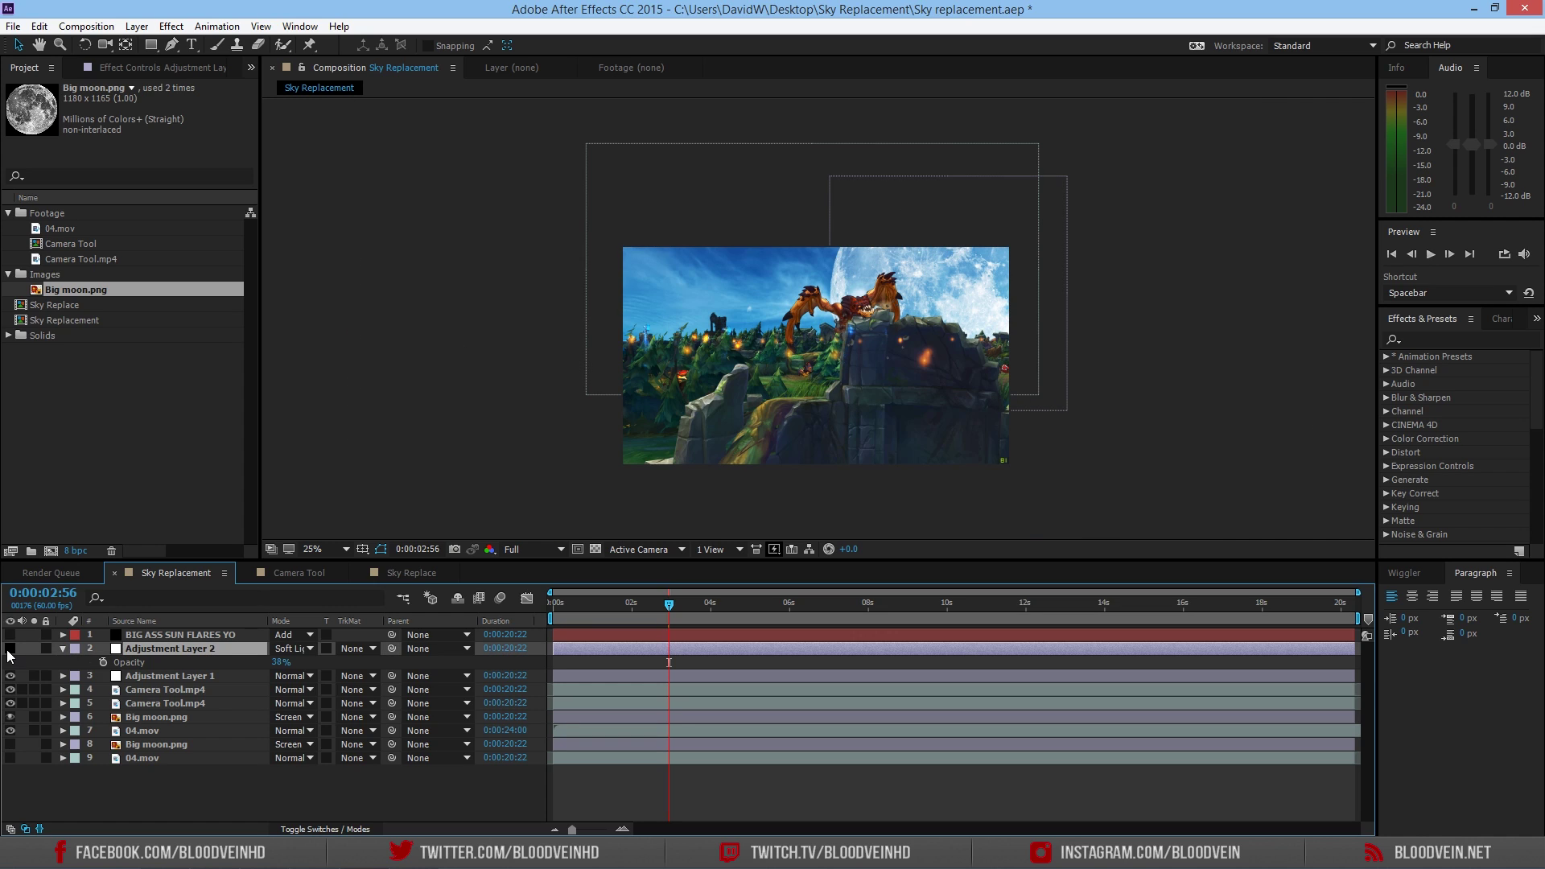
{"action": "left_click", "coordinate": [177, 635]}
{"action": "left_click", "coordinate": [10, 648]}
{"action": "left_click", "coordinate": [10, 635]}
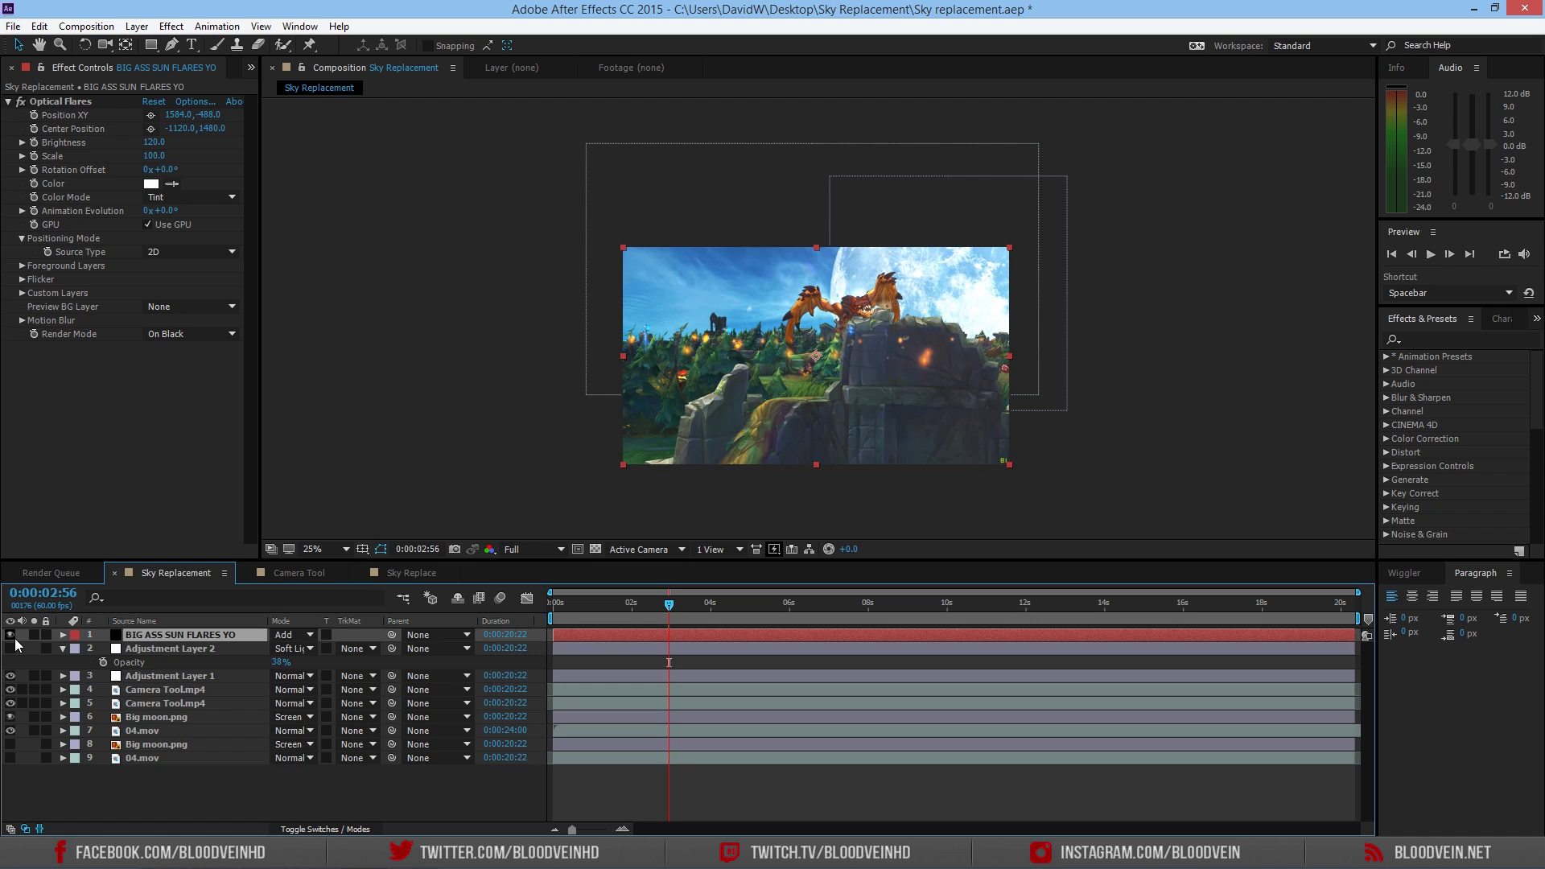
{"action": "left_click", "coordinate": [14, 637]}
{"action": "left_click", "coordinate": [14, 637]}
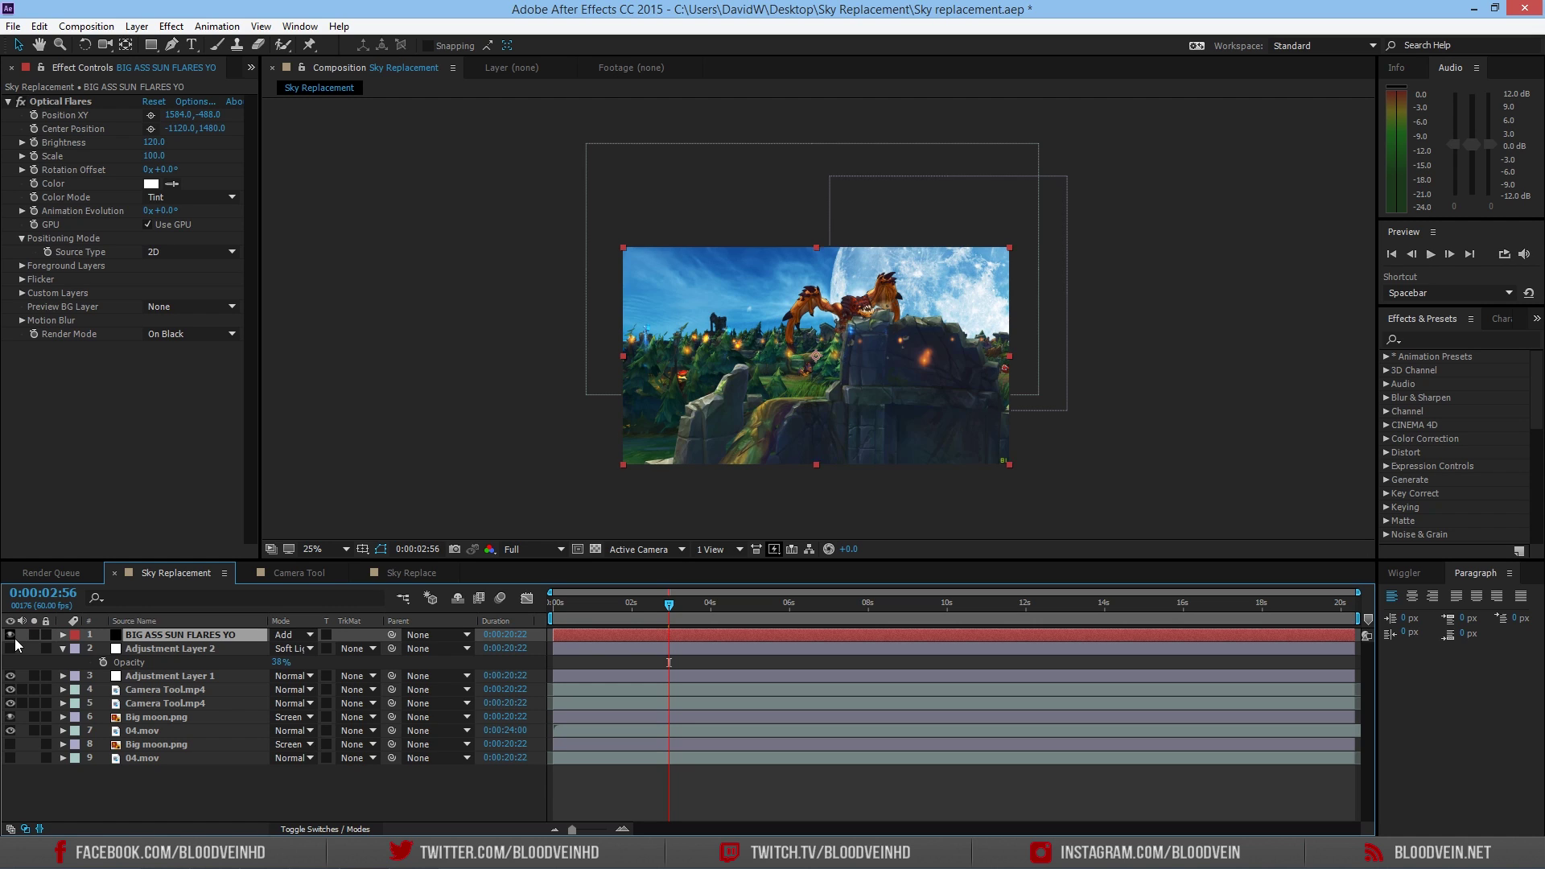
{"action": "left_click", "coordinate": [10, 636]}
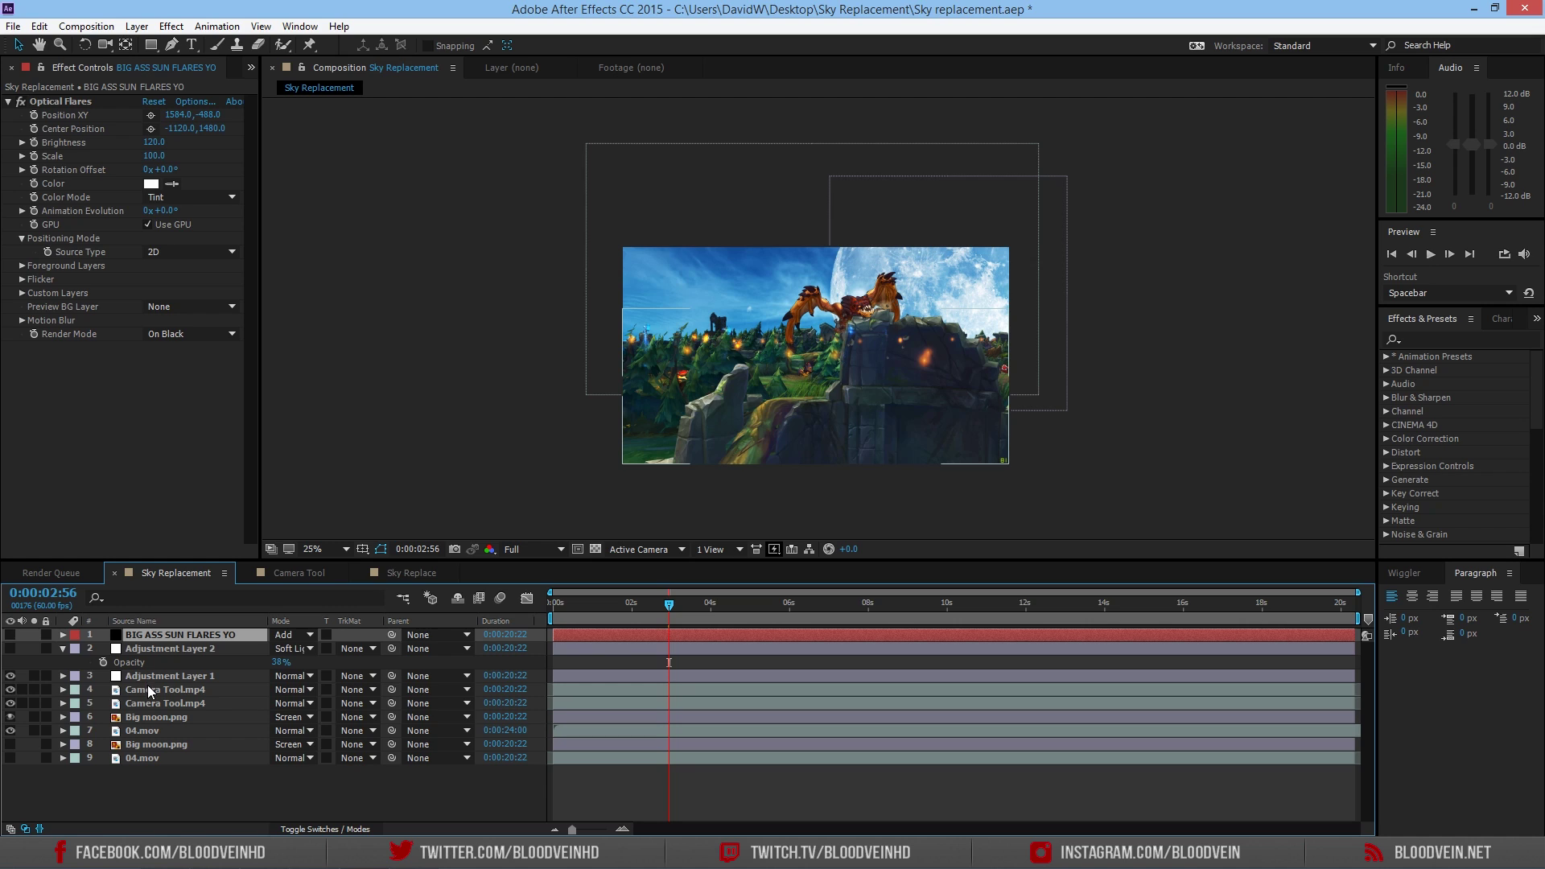
{"action": "key", "text": "period"}
{"action": "key", "text": "period"}
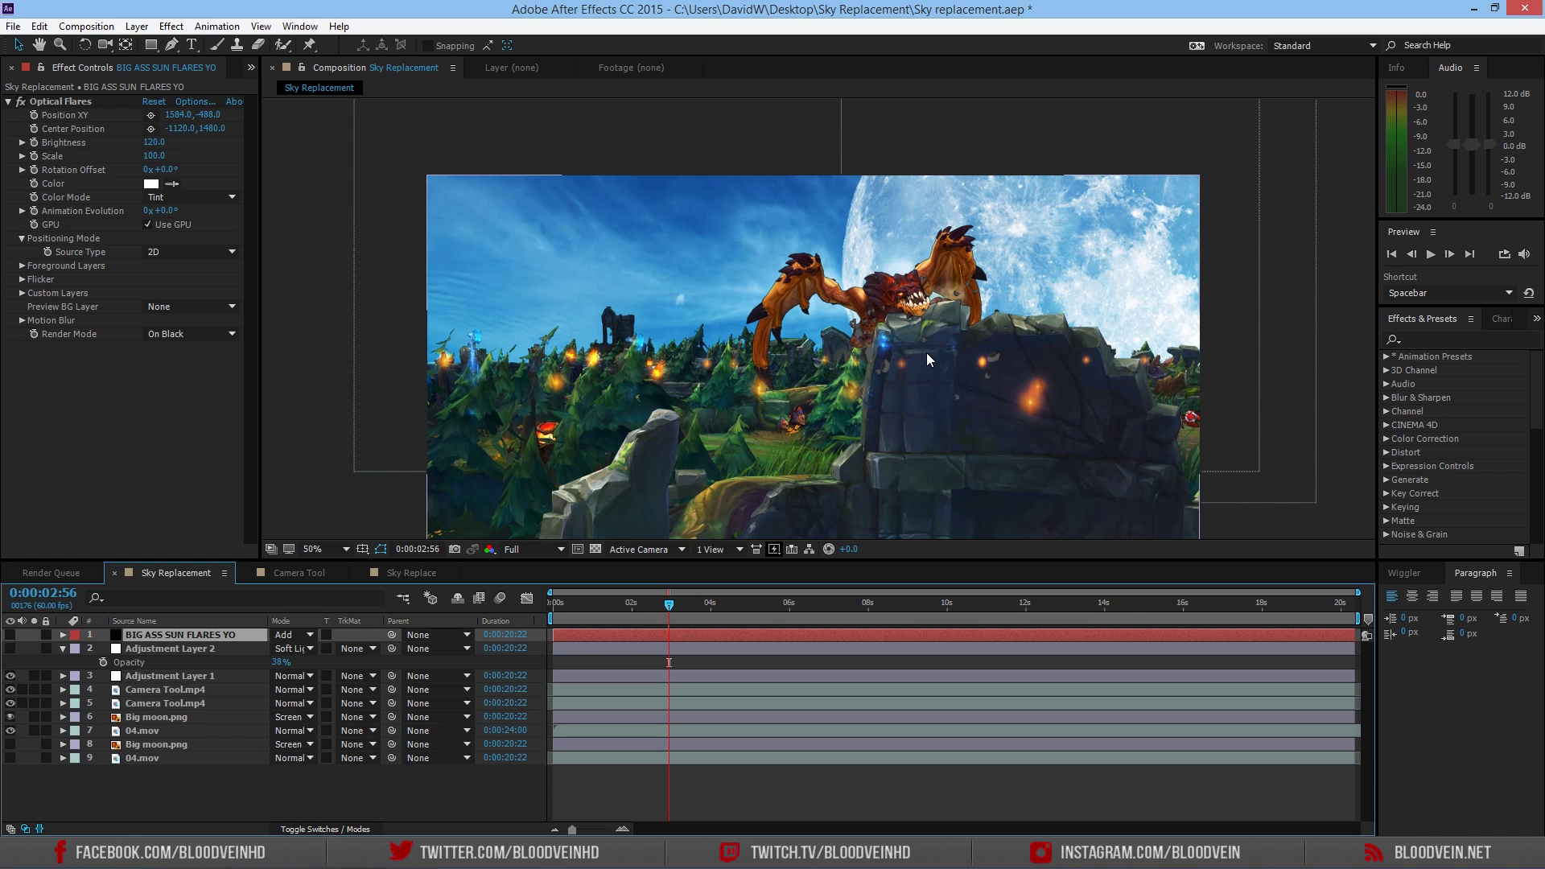
{"action": "left_click_drag", "start_coordinate": [926, 352], "coordinate": [812, 203]}
{"action": "key", "text": "comma"}
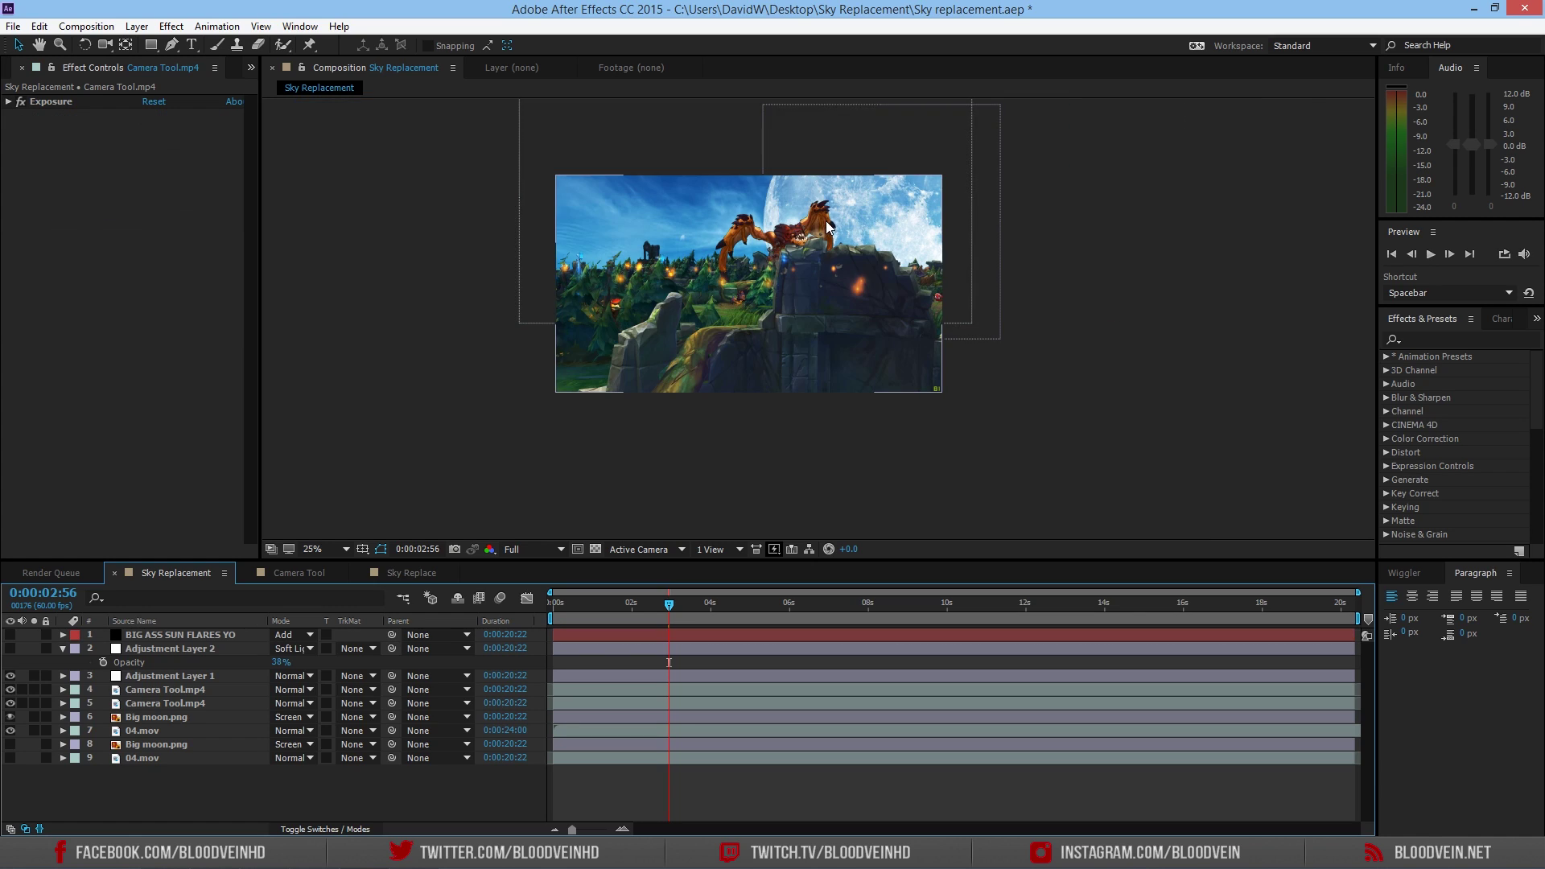